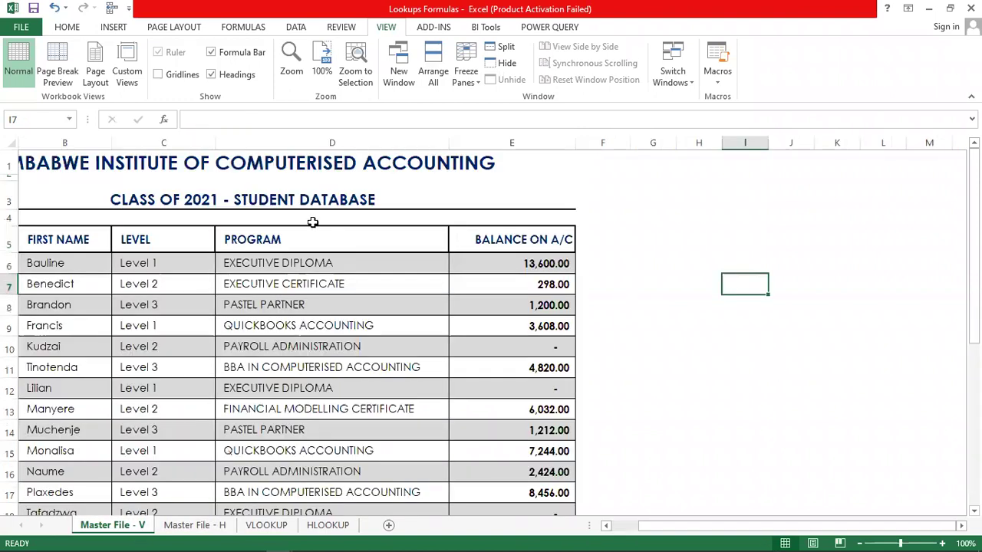
- Examine the Master File - V student database, including its title and the student numbers and first names in the top rows
click(238, 163)
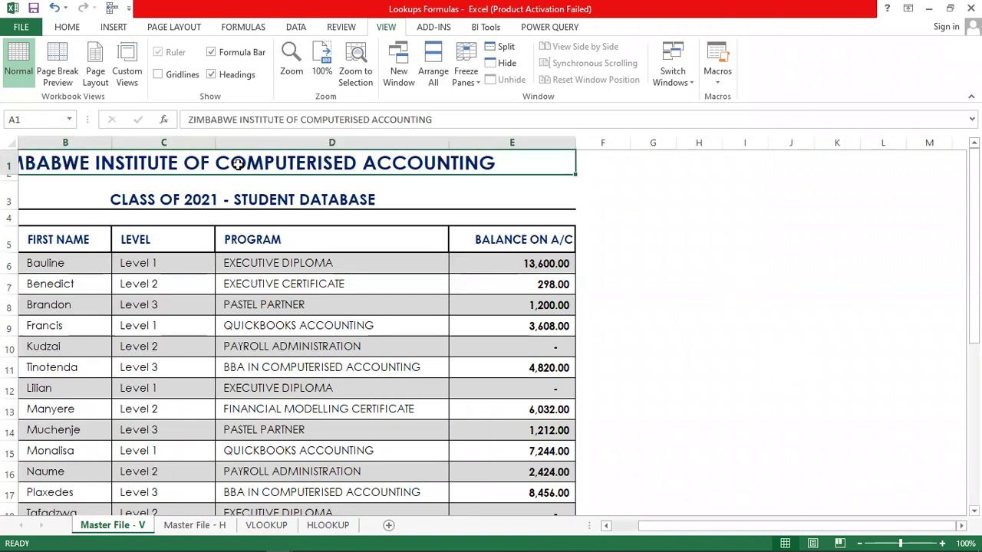
click(875, 302)
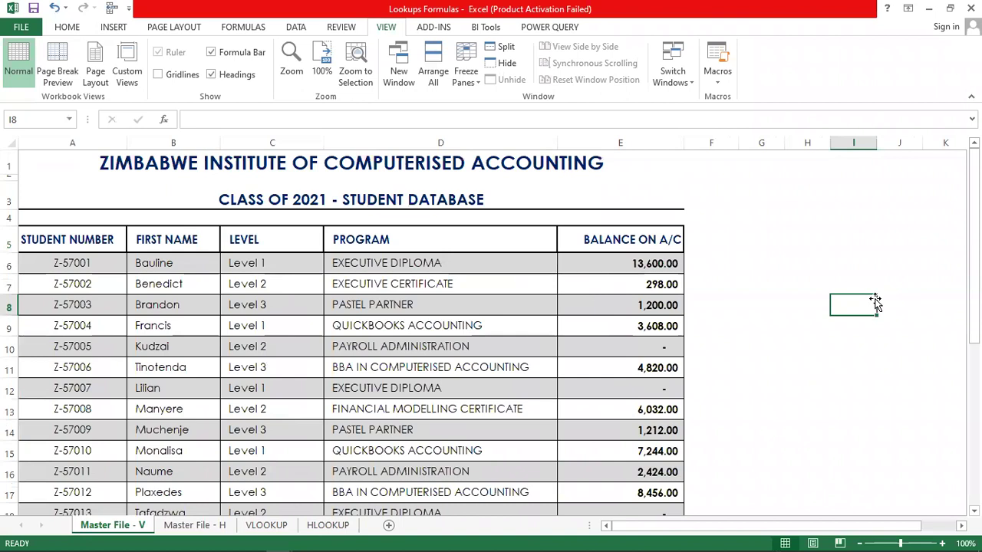
click(741, 279)
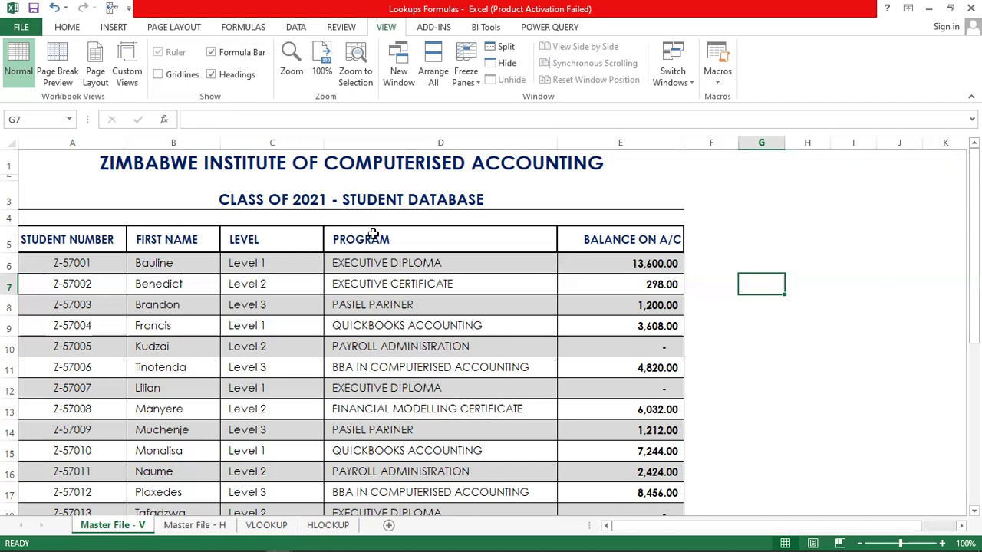
click(78, 261)
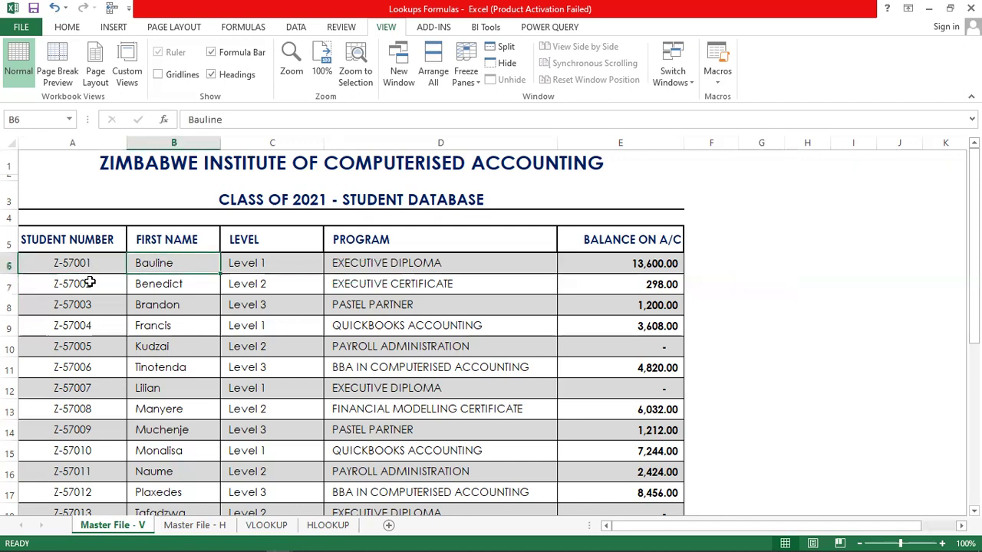
click(59, 283)
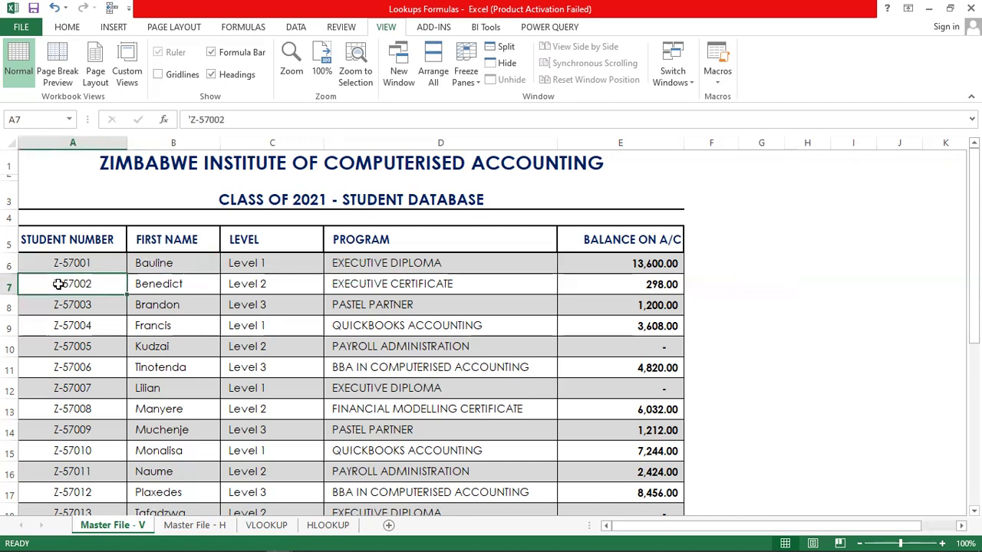
click(151, 287)
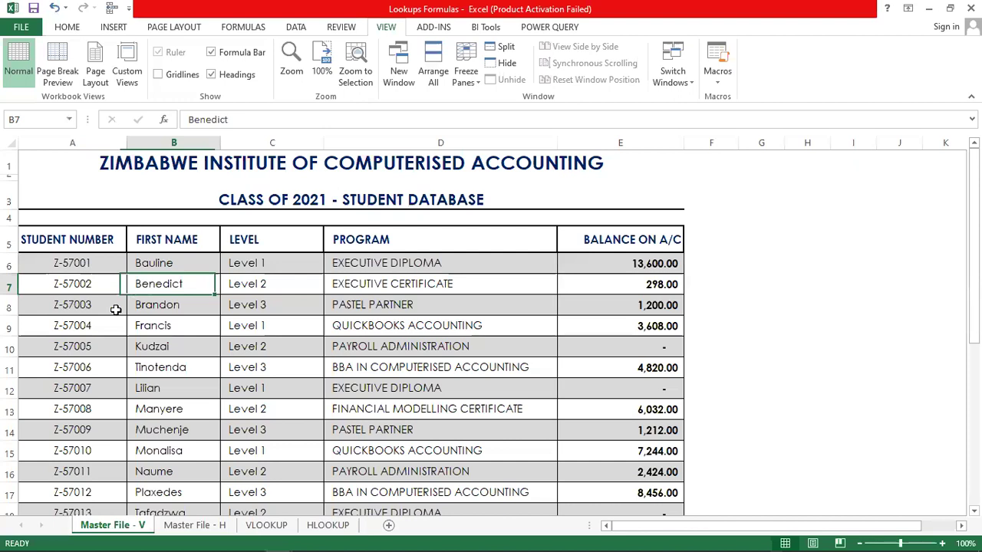
click(69, 308)
click(152, 310)
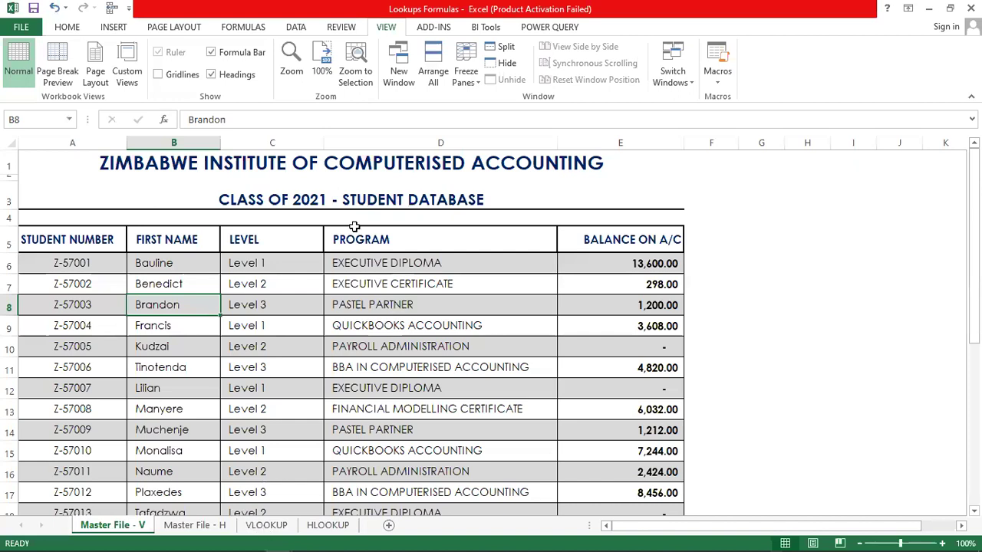
- Change the student number in search cell B4 of the VLOOKUP sheet to that of the third listed student
key(ctrl+Page_Down)
key(ctrl+Page_Down)
double_click(393, 228)
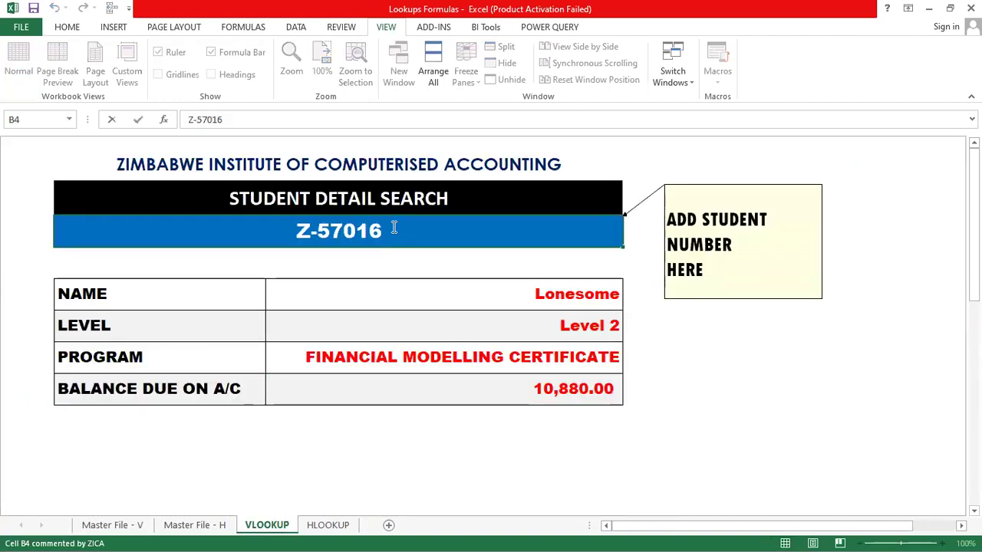
key(BackSpace)
key(BackSpace)
text(03)
key(Return)
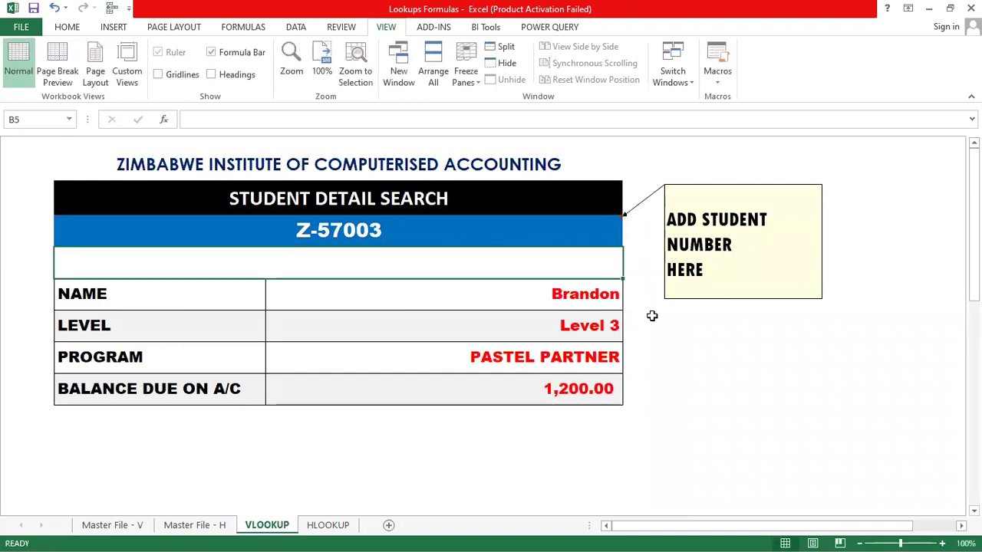
- Compare the returned student details on the VLOOKUP sheet with the level, program and balance in row 8 of Master File - V
click(592, 295)
click(589, 327)
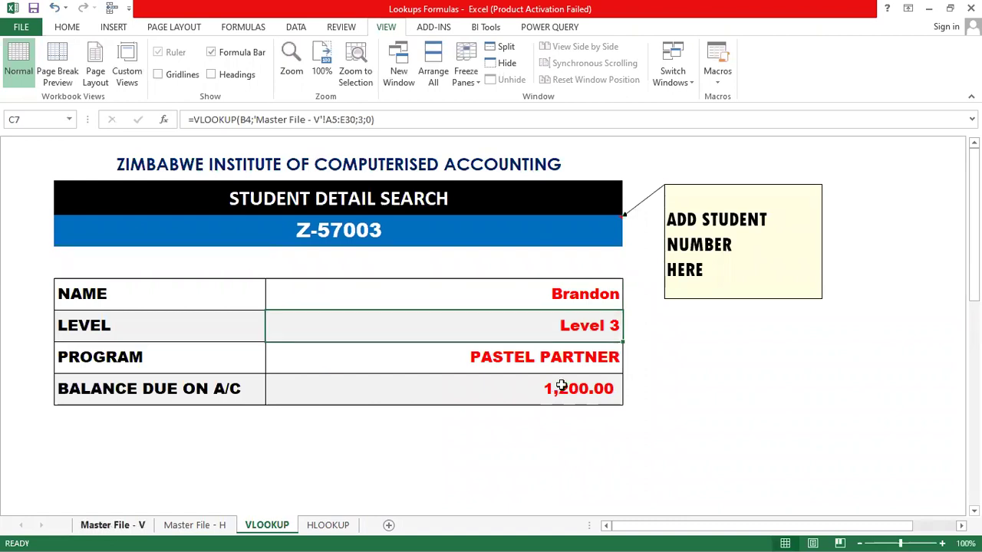
click(115, 525)
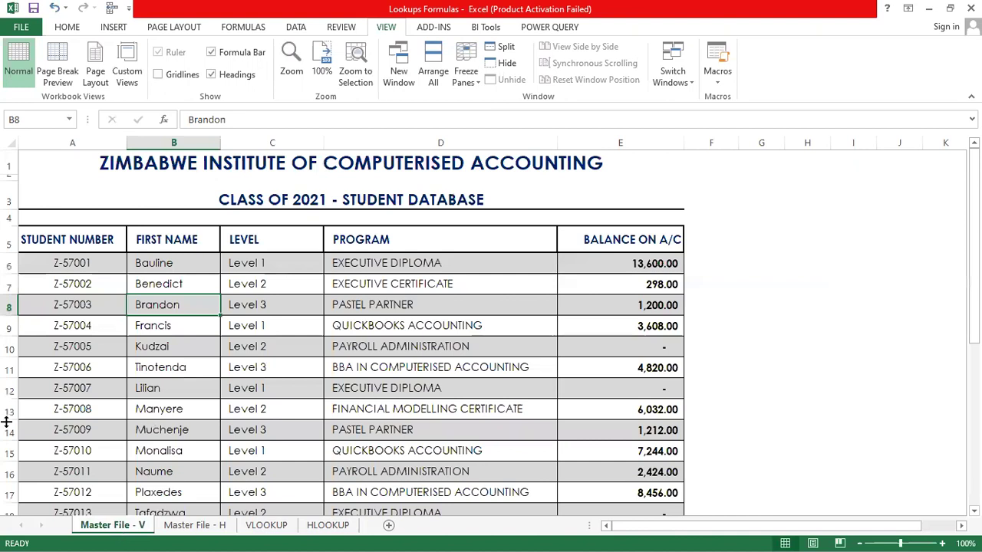
click(266, 303)
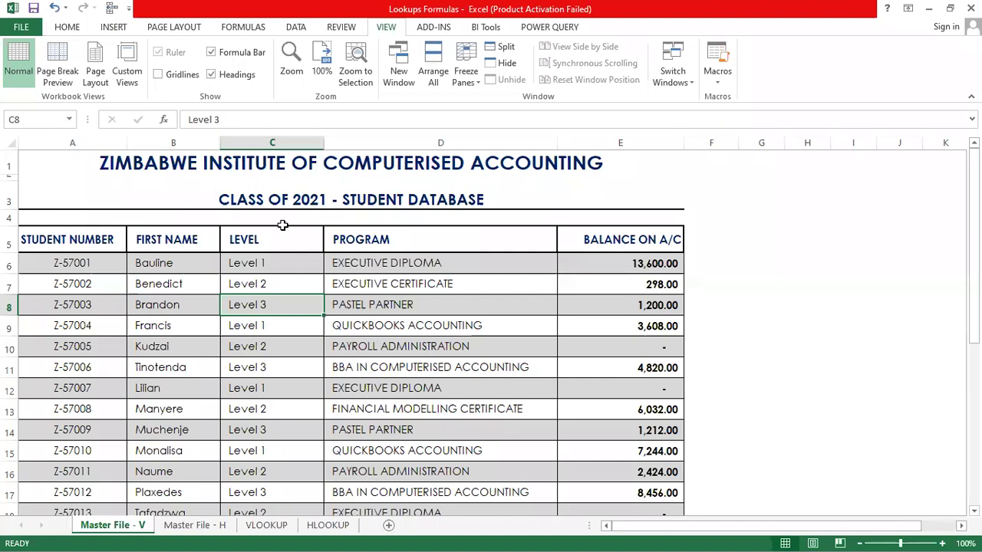
click(385, 305)
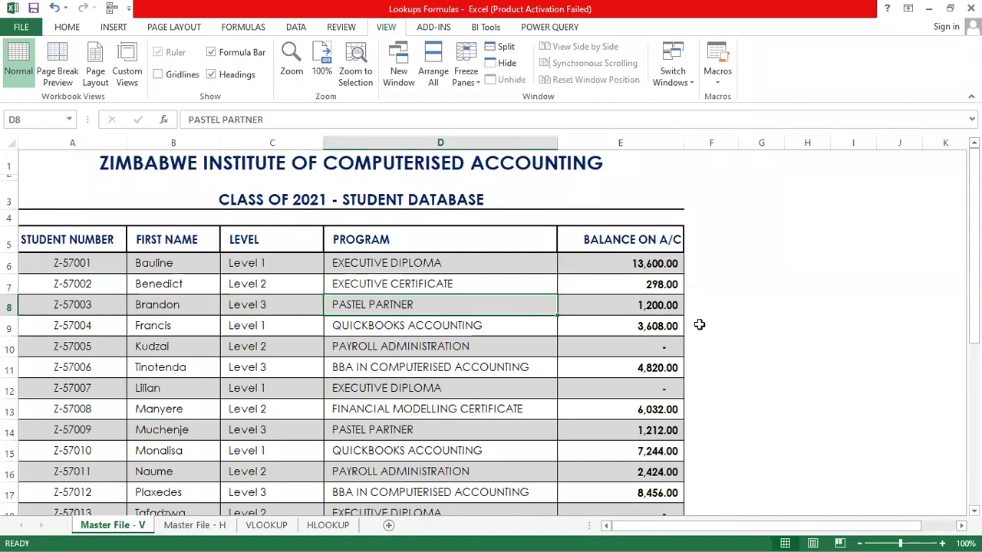
click(669, 307)
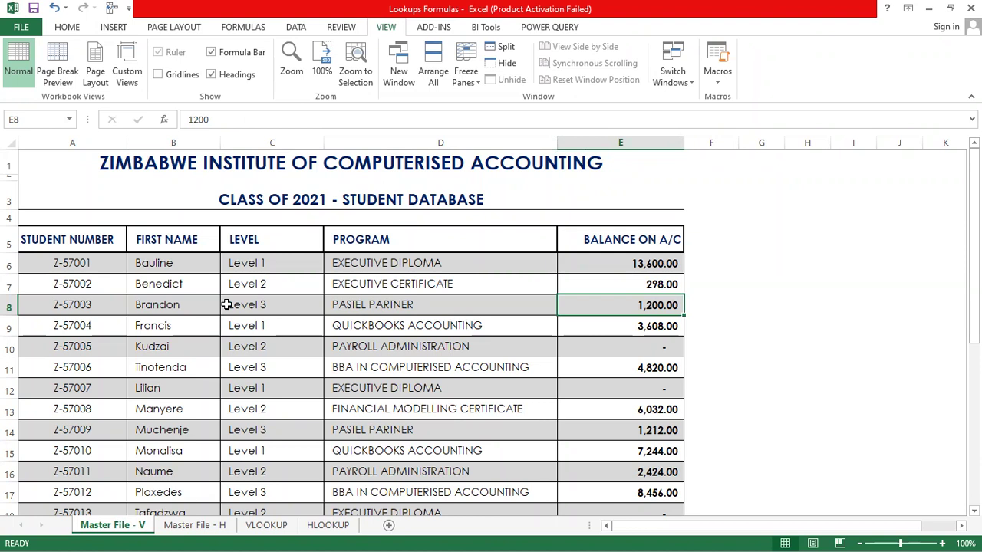
click(825, 327)
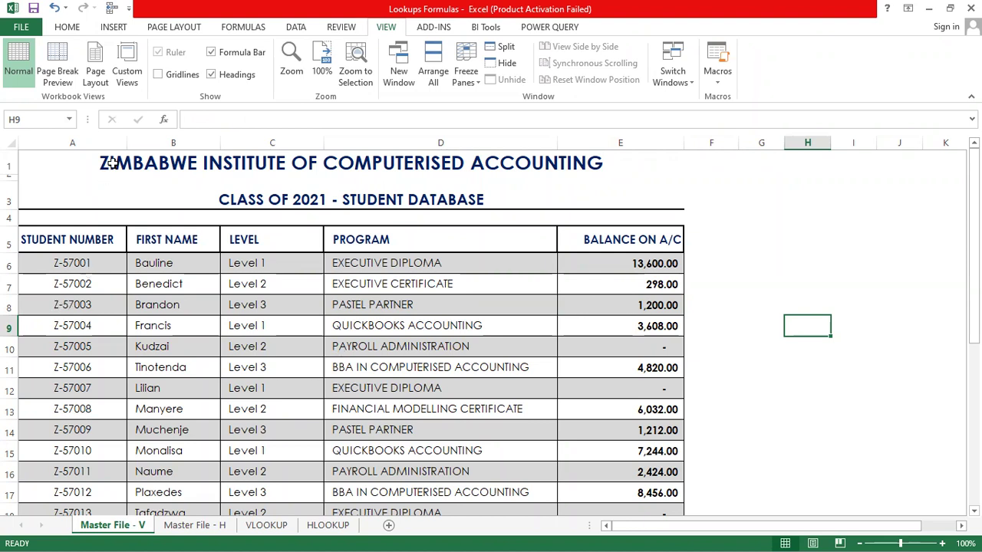
- Review the Master File - V layout, from the titles and column headings in row 5 through the student records below
key(ctrl+Home)
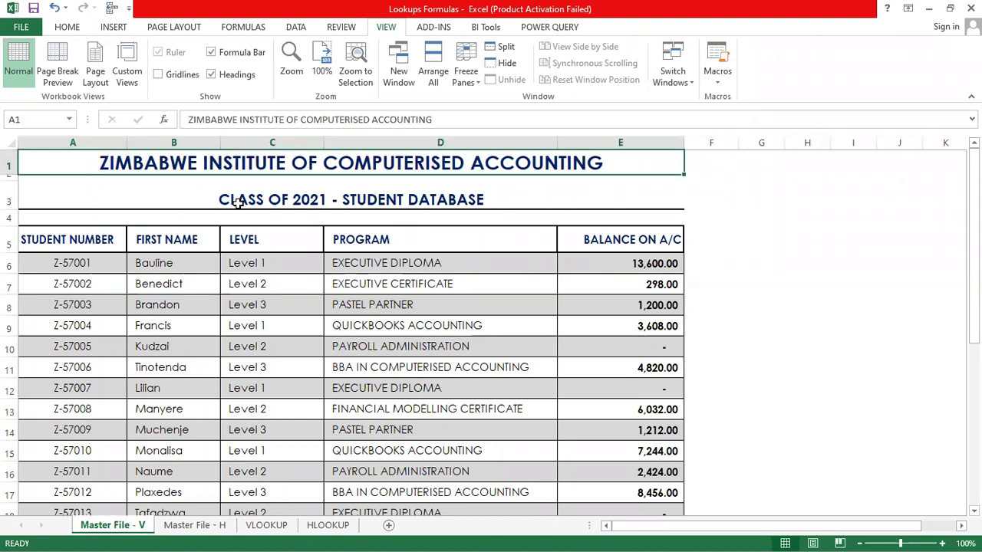
click(238, 202)
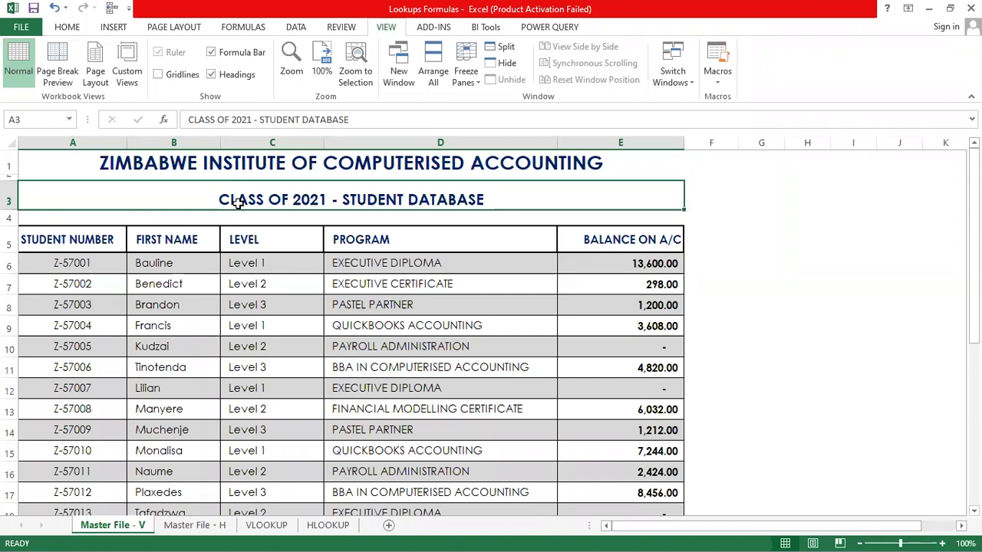
click(800, 322)
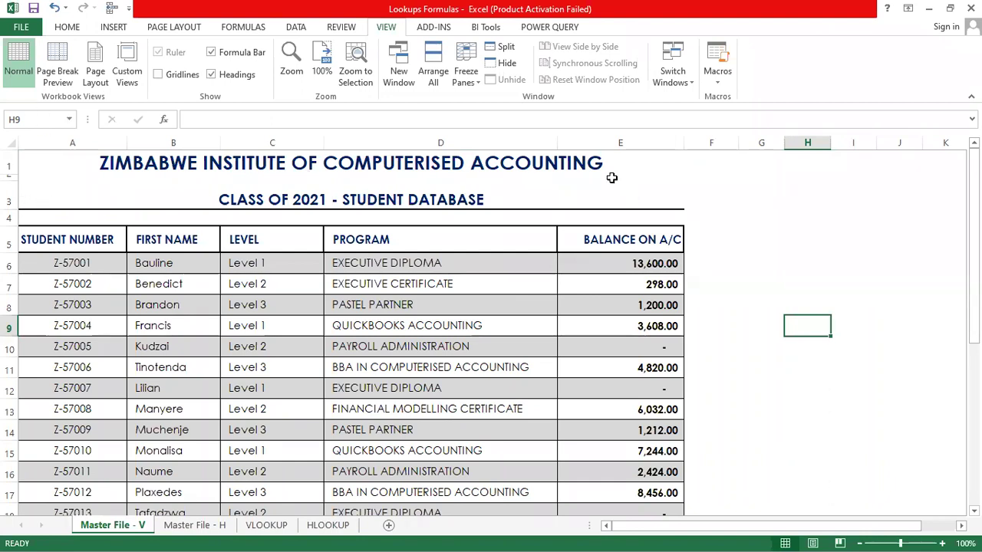
click(88, 241)
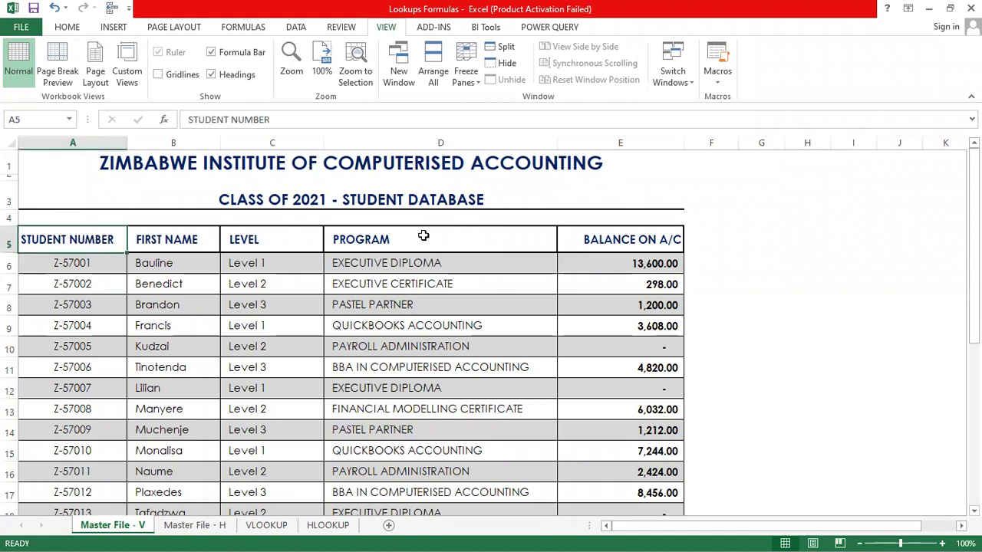
click(628, 241)
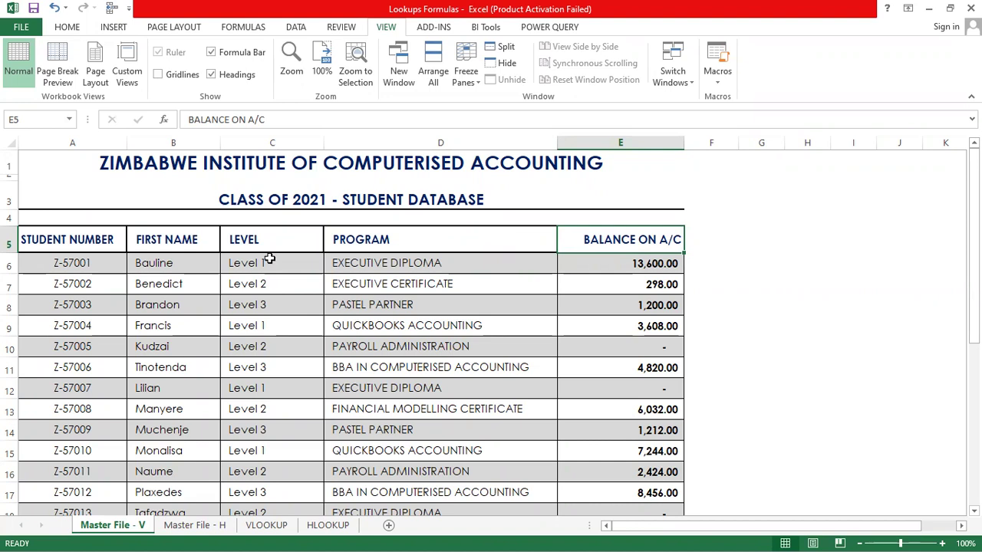
click(62, 265)
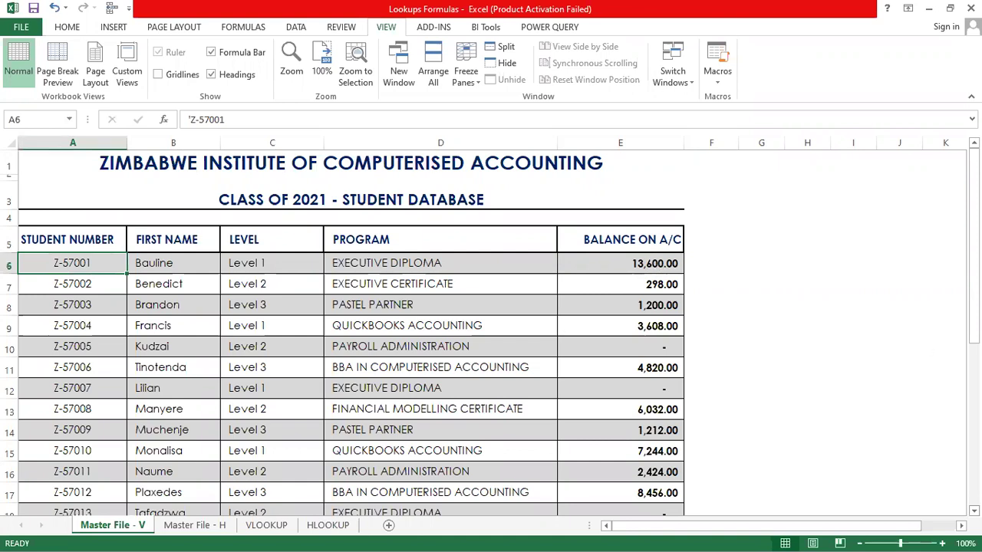
scroll(491, 330, down, 3)
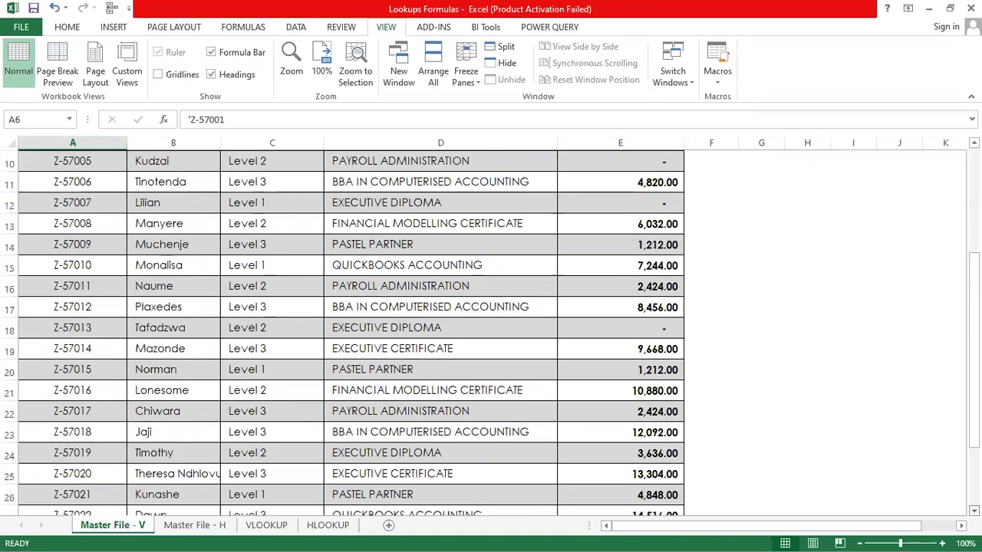
scroll(491, 329, down, 1)
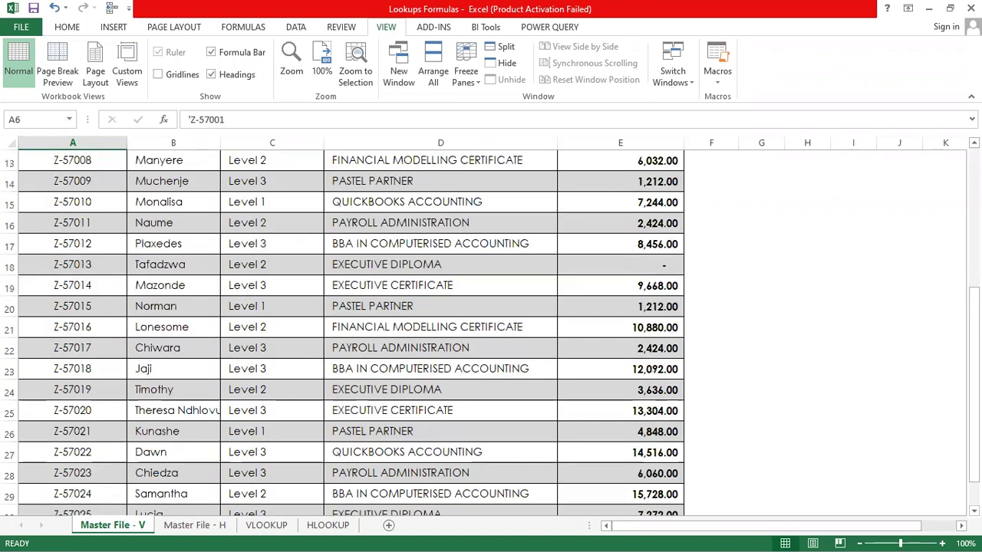
scroll(799, 236, up, 4)
click(799, 237)
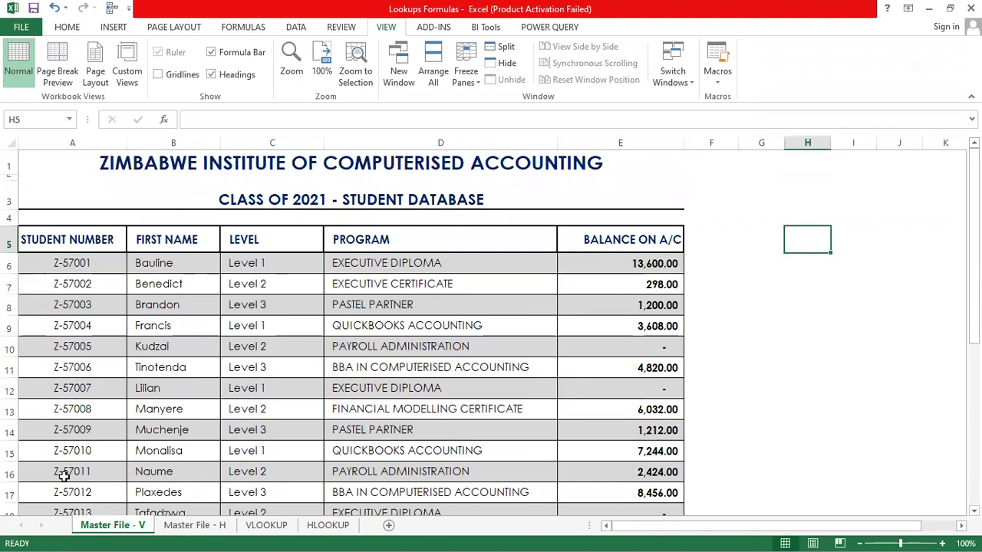
click(318, 340)
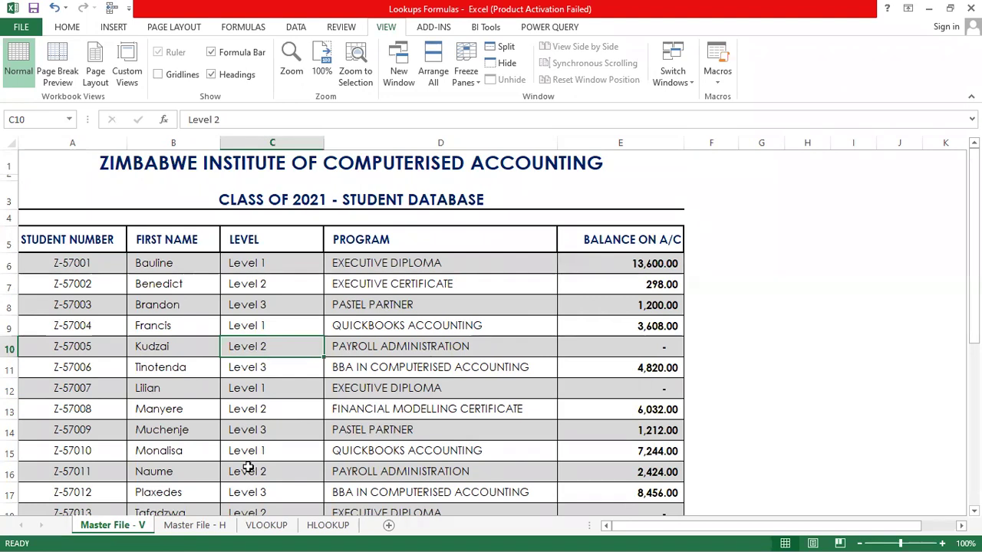
- Look over the Master File - H and VLOOKUP sheets and inspect the lookup formula in name cell C6
click(214, 531)
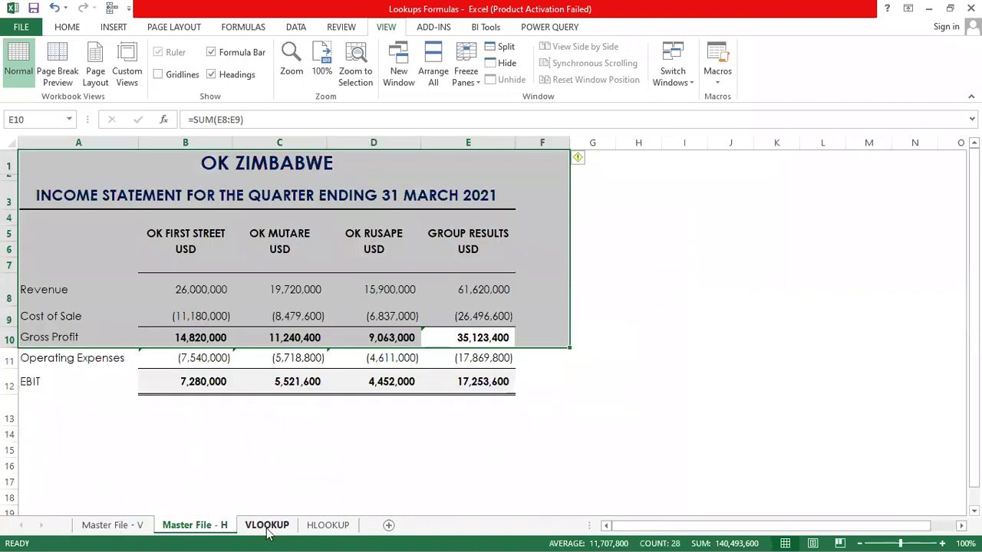
click(268, 530)
click(800, 401)
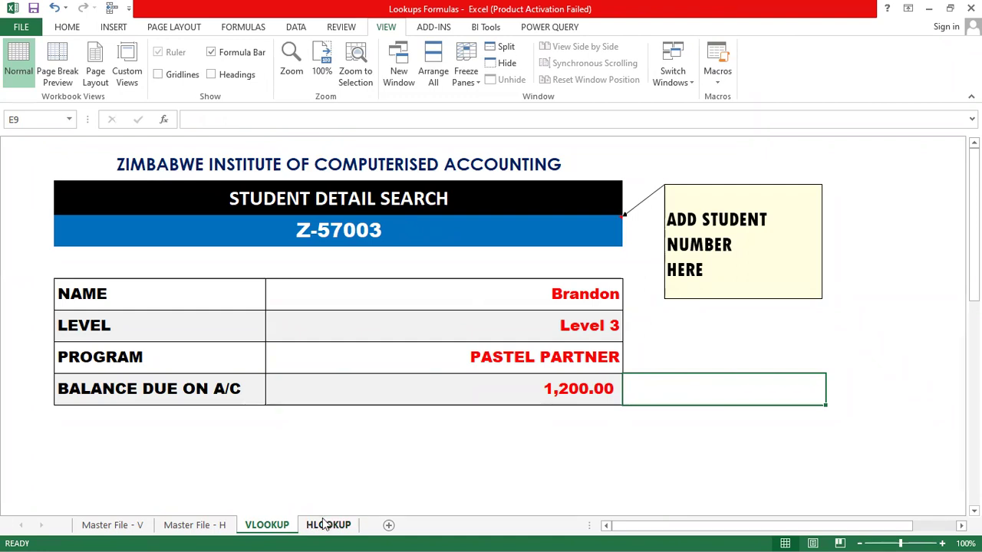
click(377, 483)
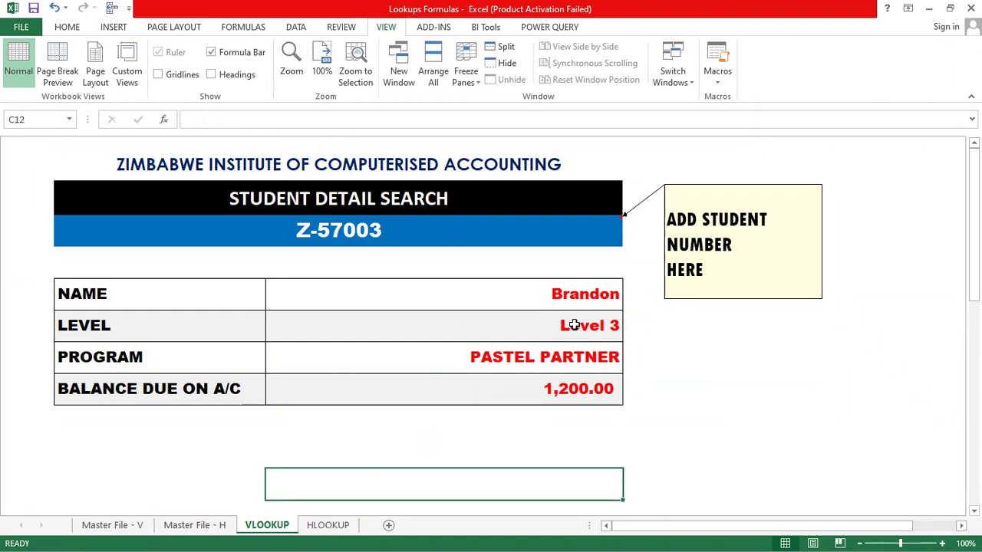
click(576, 299)
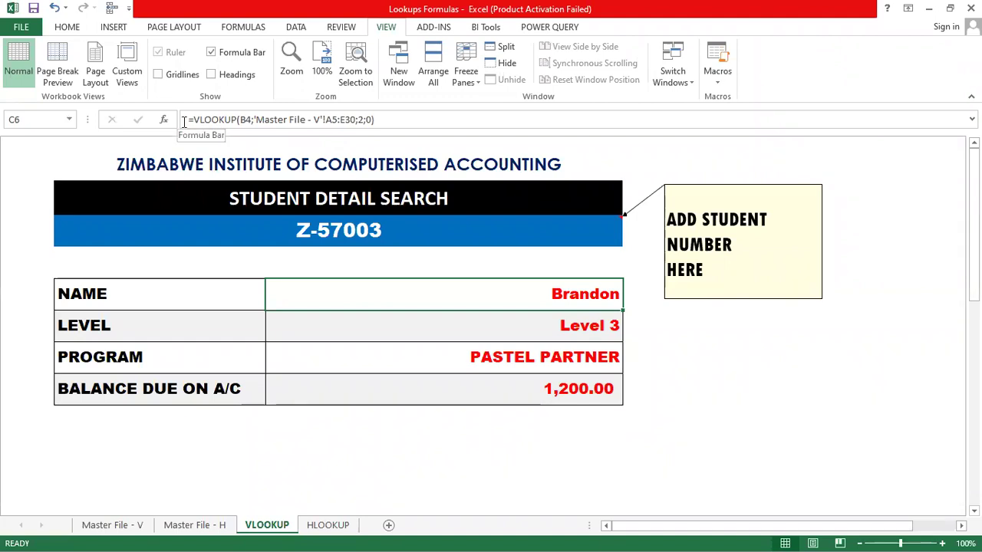
click(832, 382)
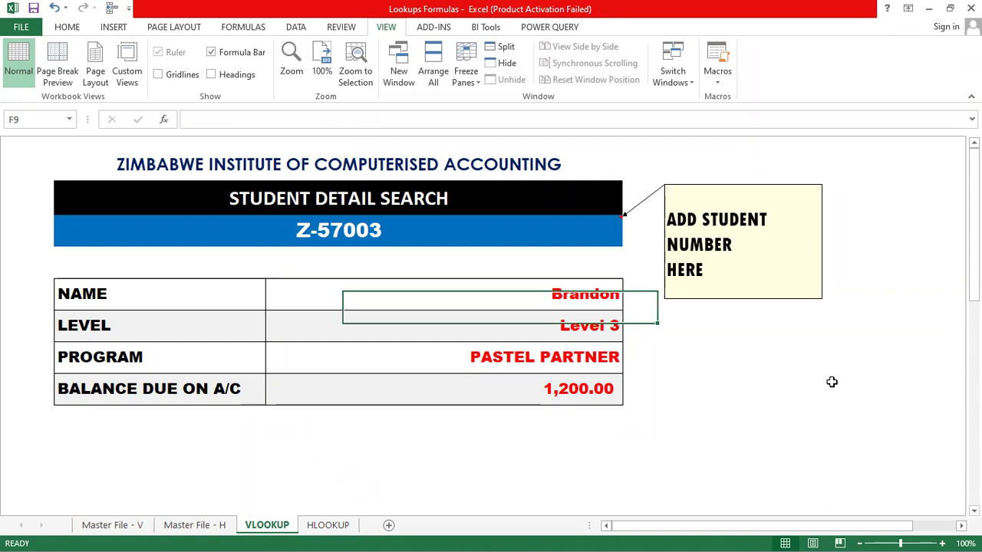
- Examine the VLOOKUP sheet's institute title, STUDENT DETAIL SEARCH heading and student number cell B4
click(314, 171)
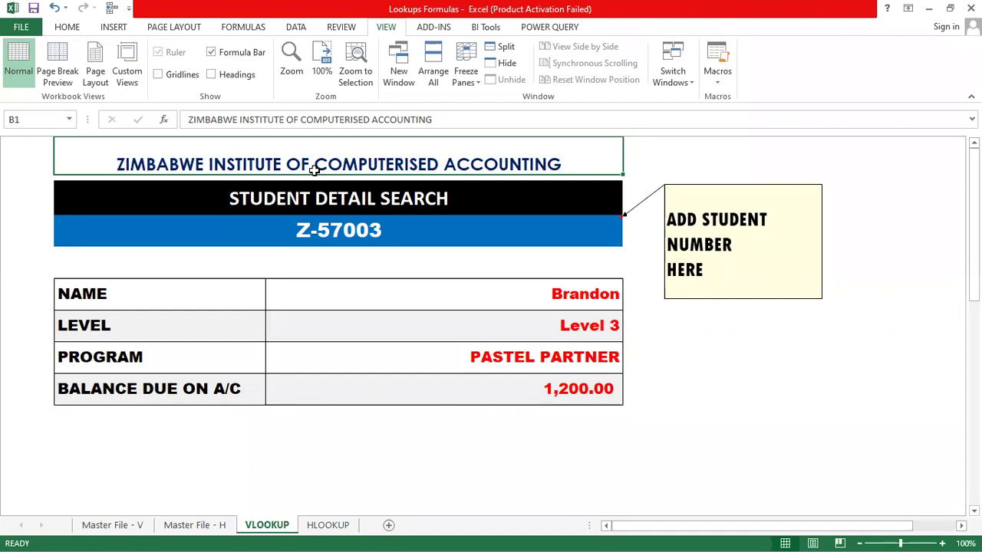
click(795, 414)
click(292, 164)
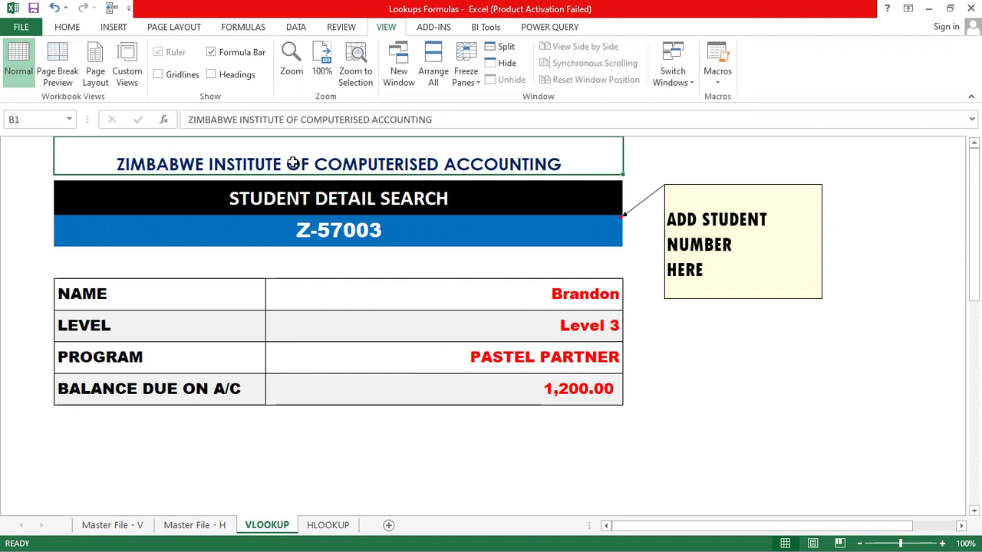
click(304, 199)
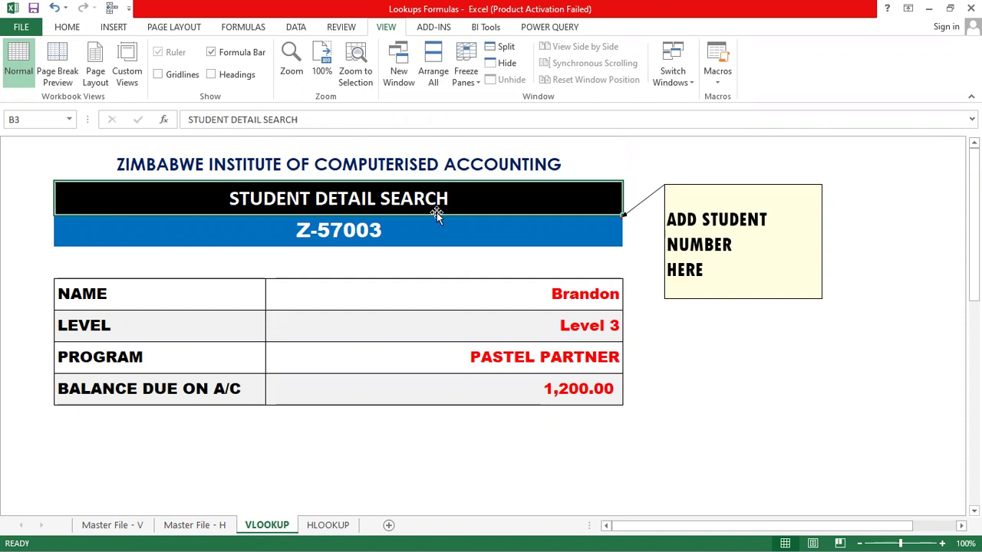
click(355, 232)
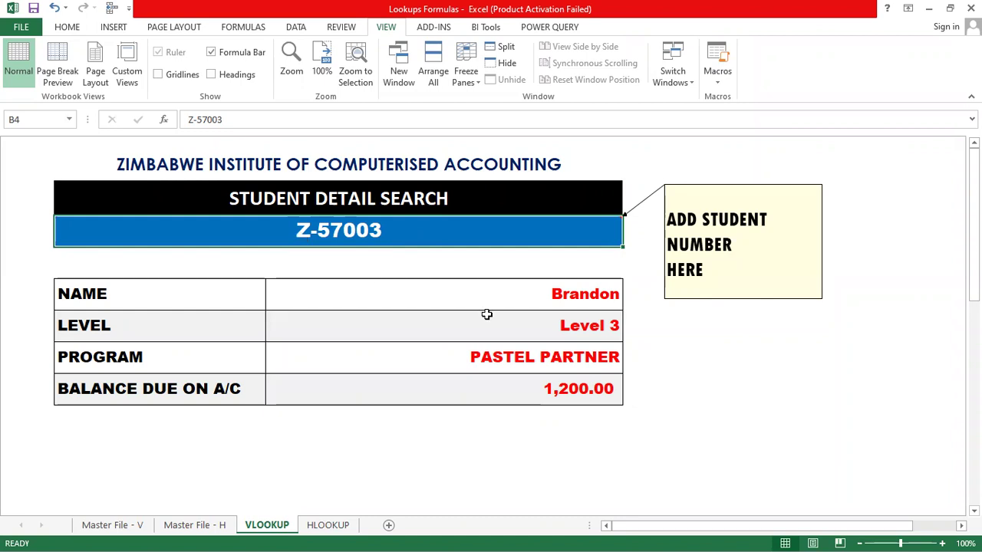
click(803, 422)
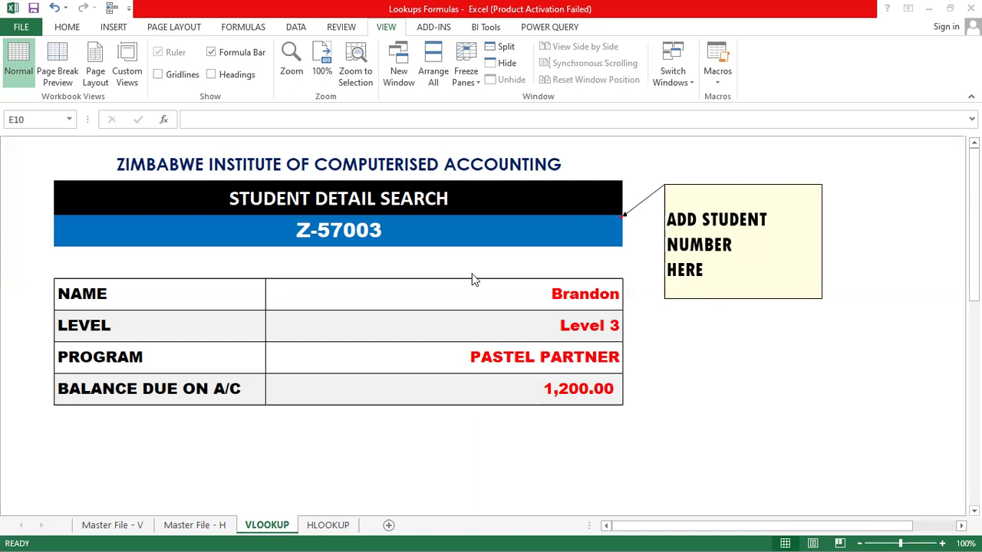
- Change the NAME label in cell B6 of the VLOOKUP sheet to STUDENT NAME
click(145, 296)
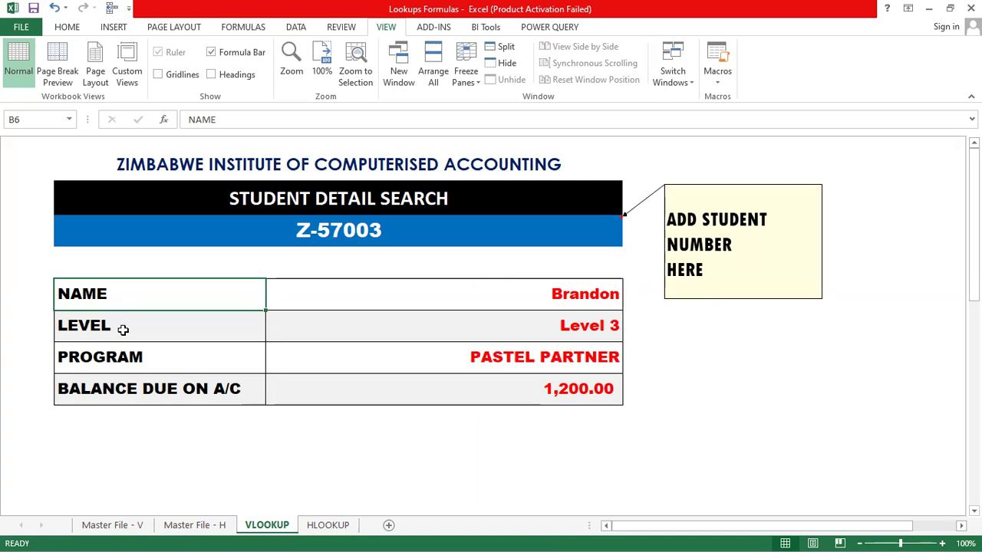
click(134, 530)
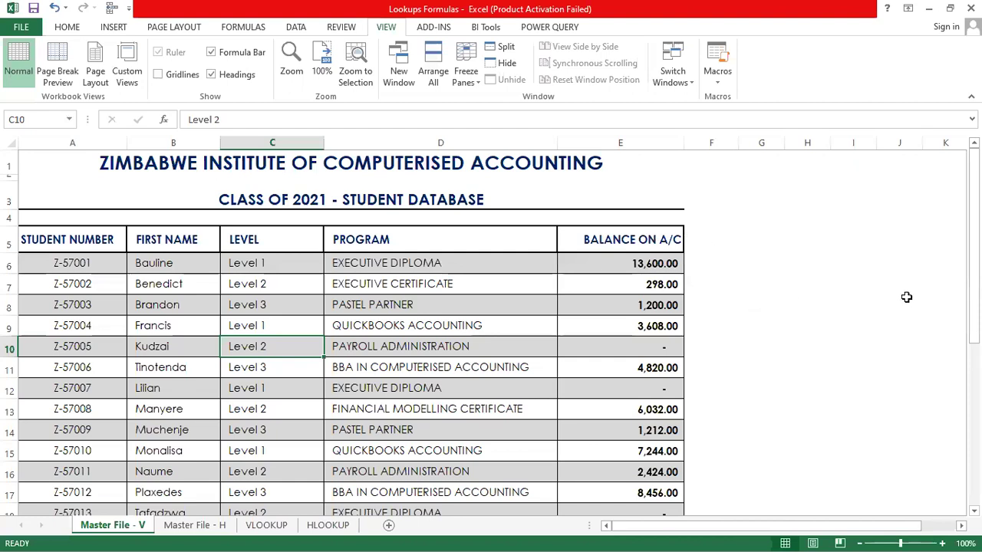
click(268, 526)
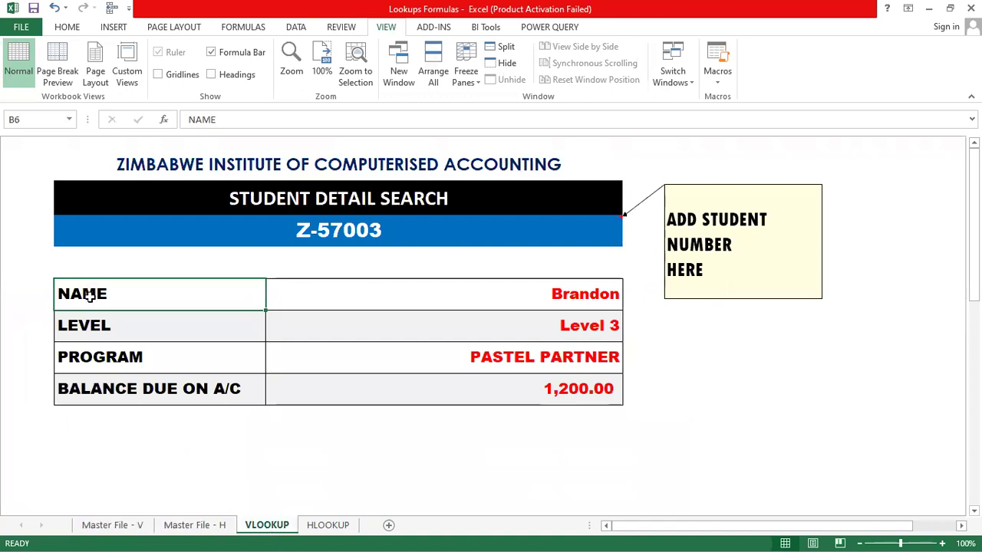
double_click(59, 293)
text(STUDENT)
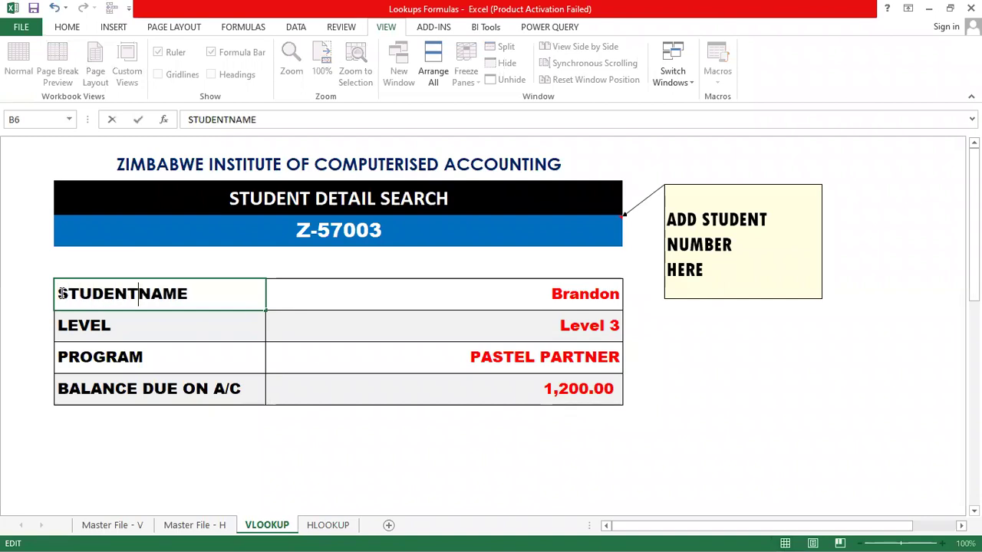
click(133, 329)
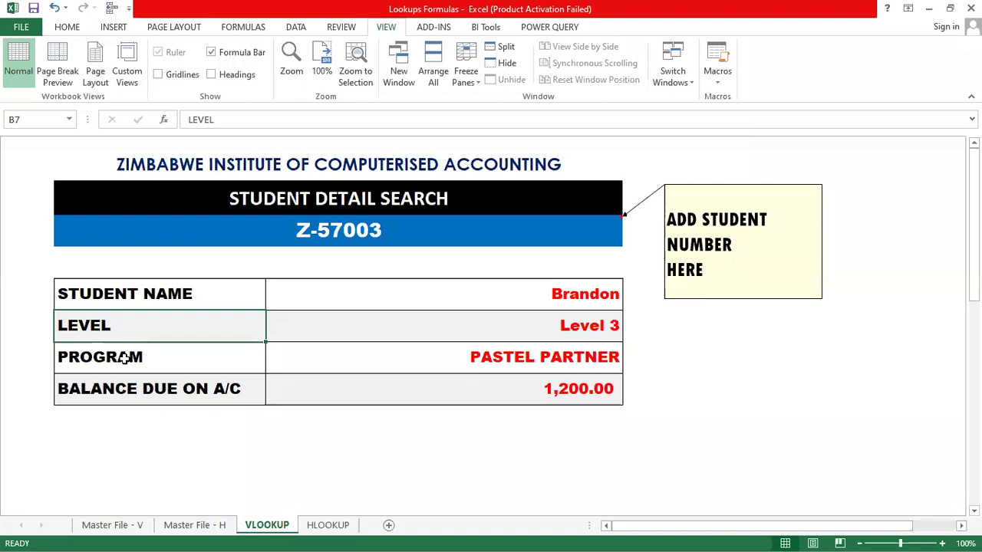
- Review the level, program and balance labels on the VLOOKUP sheet and inspect the lookup formulas in cells C6 to C9
click(124, 357)
click(157, 397)
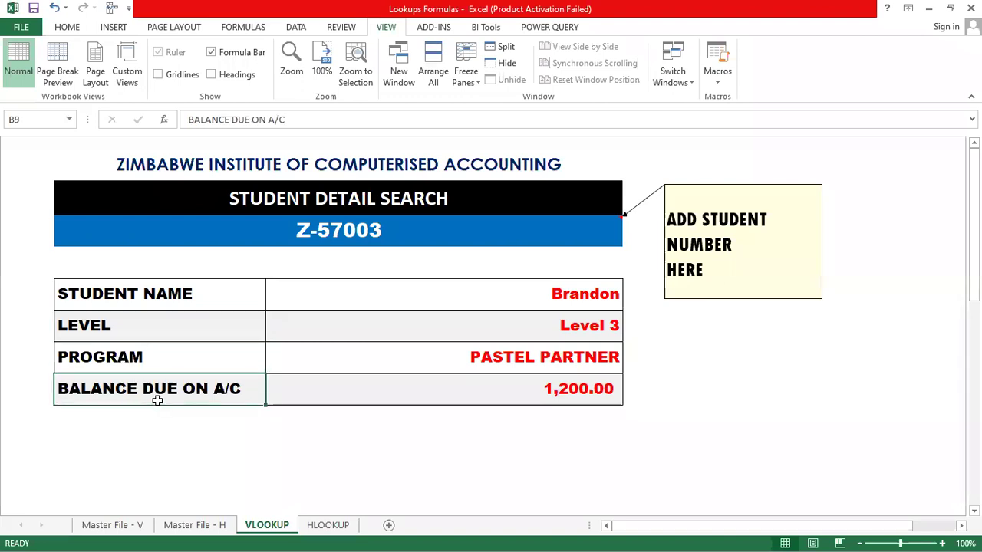
click(328, 451)
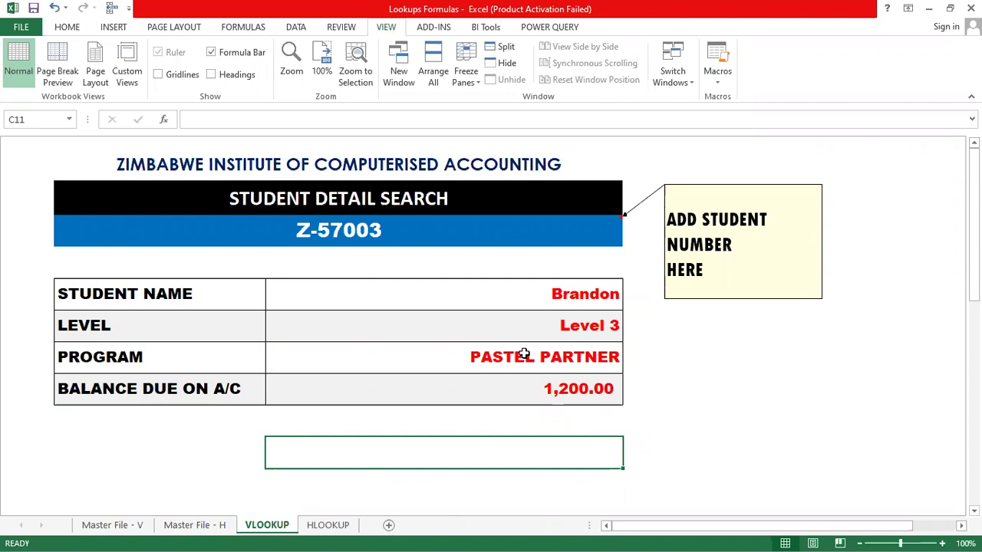
click(111, 327)
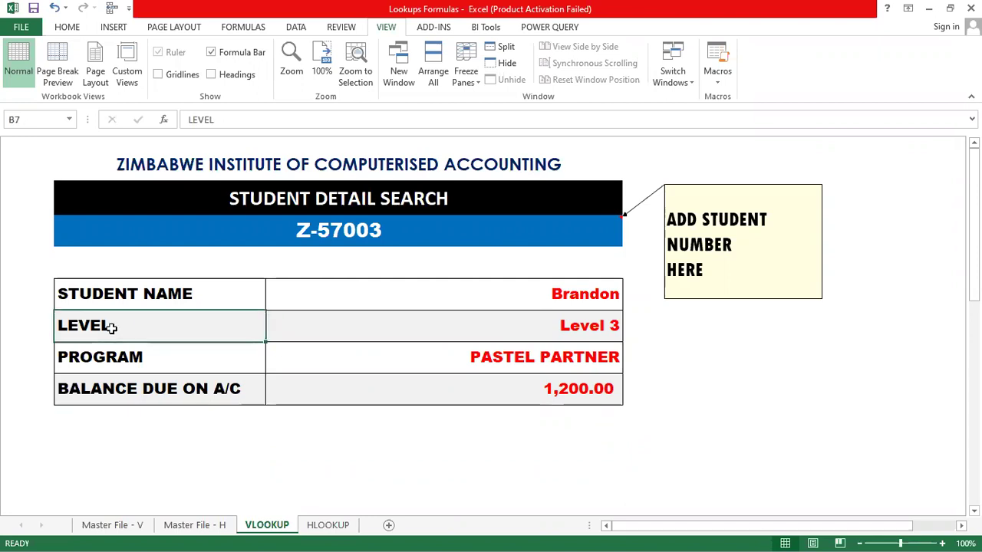
click(120, 359)
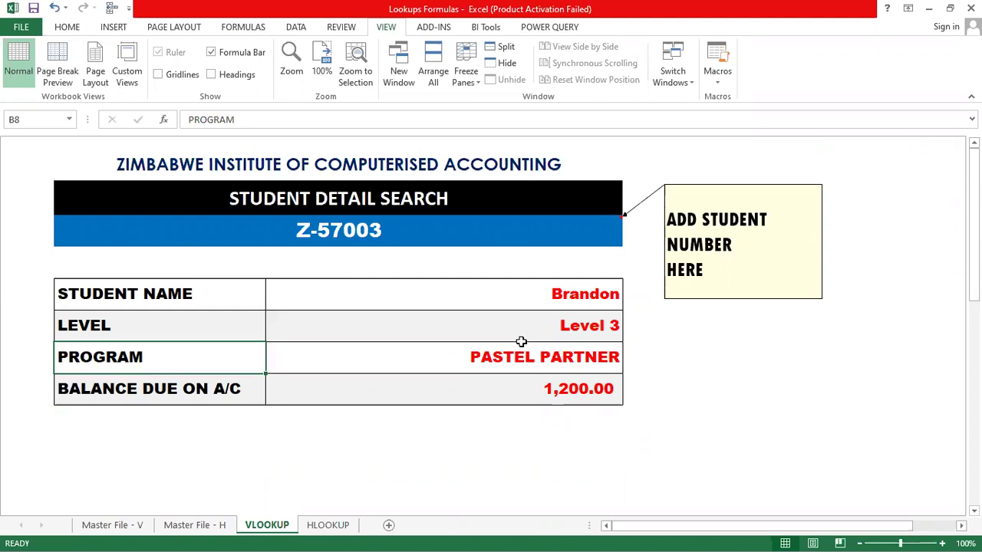
click(566, 328)
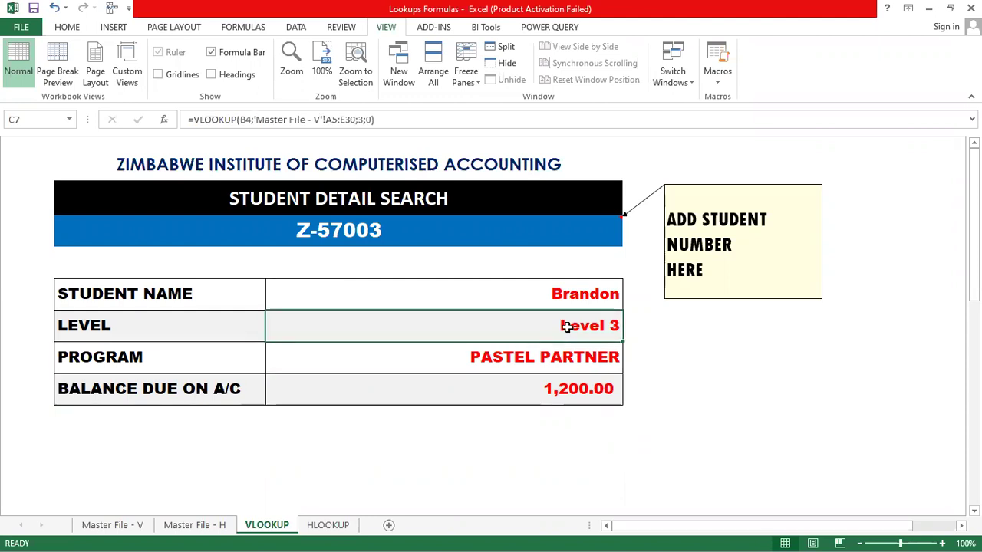
click(568, 358)
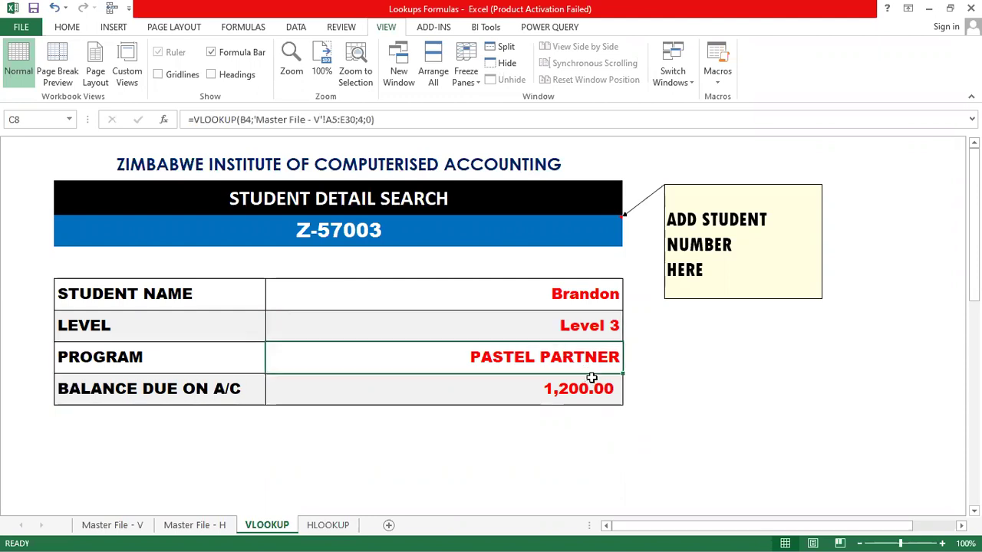
click(591, 380)
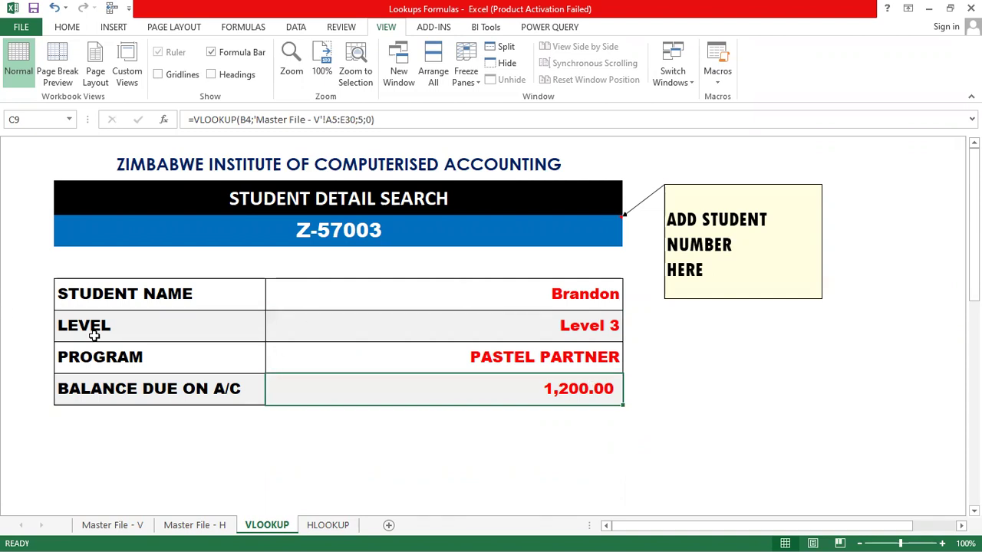
click(542, 292)
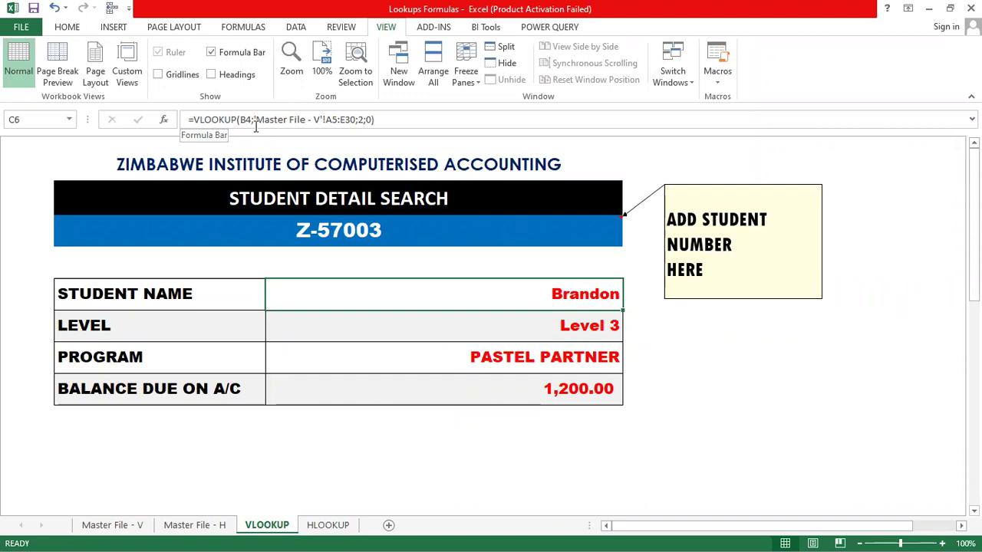
- Show the row and column headings on the VLOOKUP sheet and match student number cell B4 with the lookup value in C6's formula
click(129, 226)
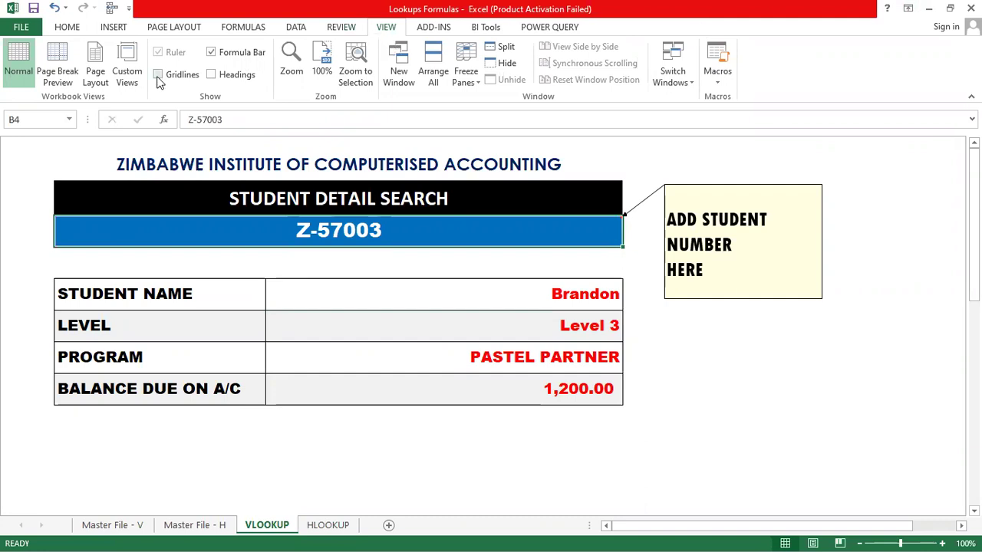
click(212, 75)
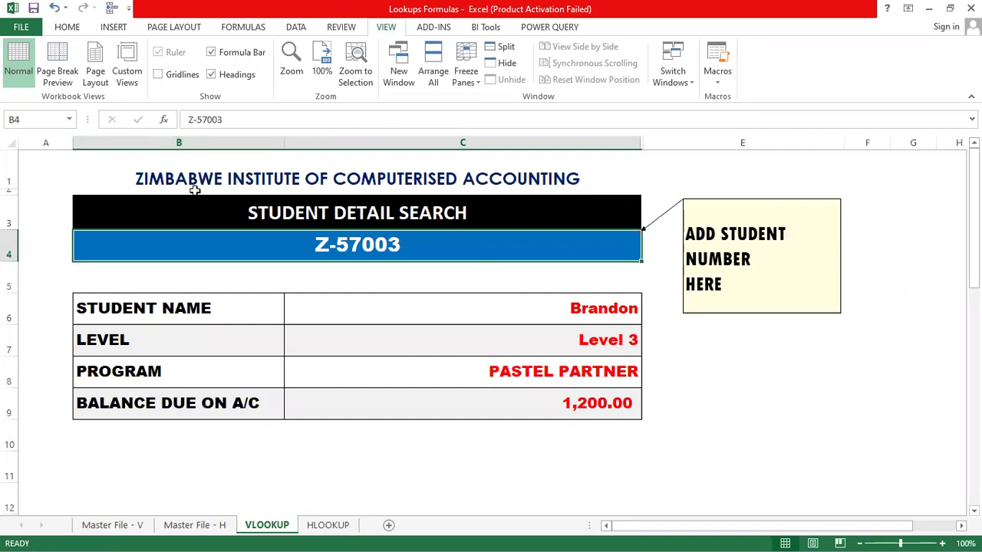
click(584, 314)
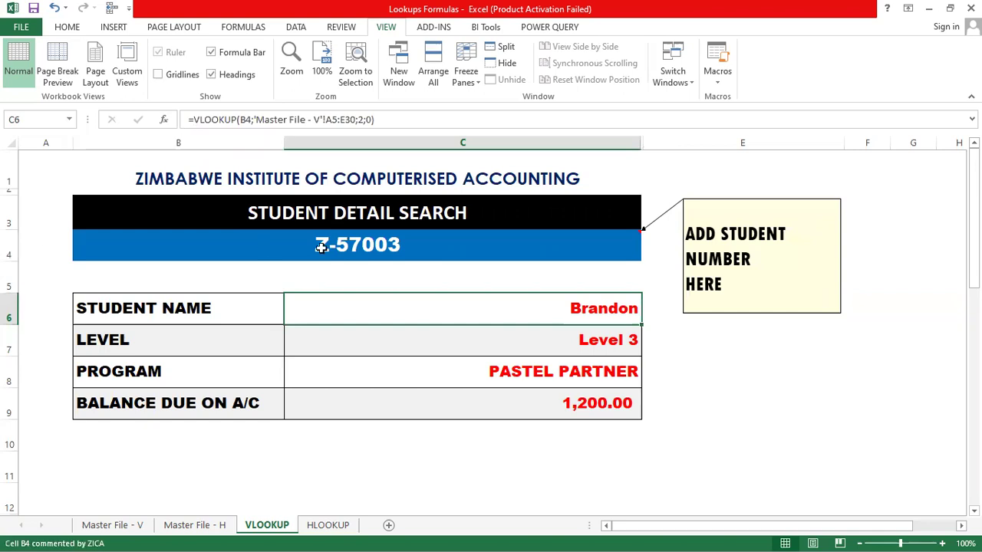
click(321, 246)
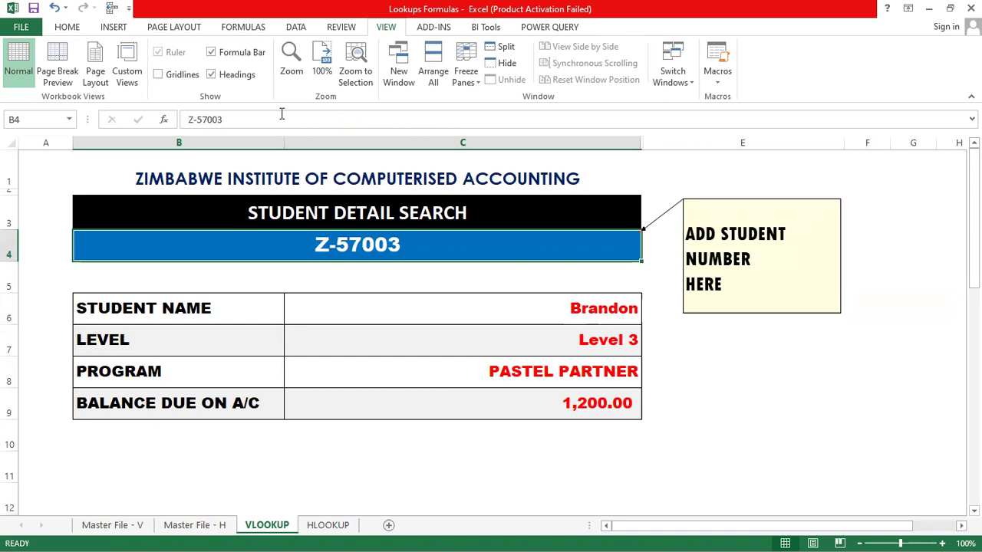
key(Down)
key(Down)
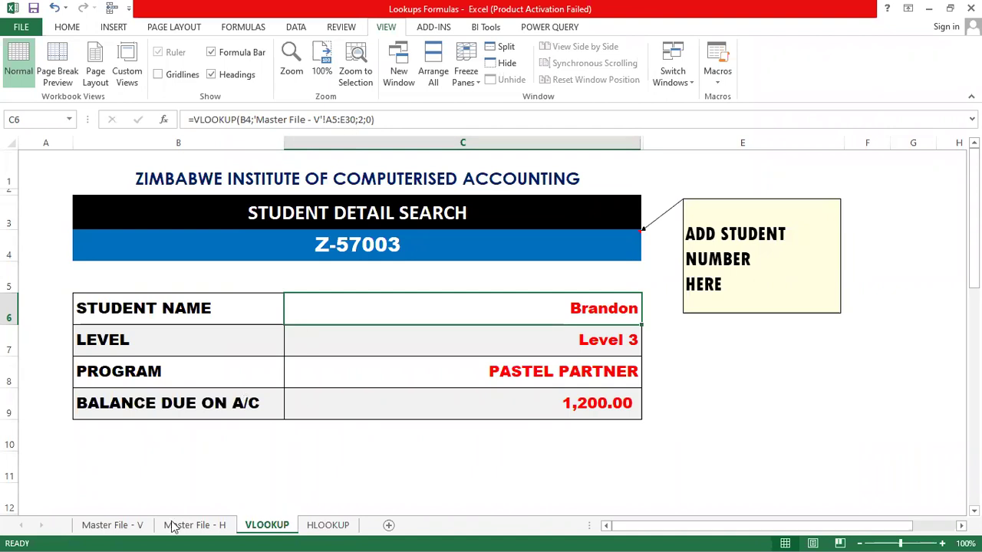
- Trace the formula's table array on Master File - V by selecting range A5:E30, and return to the VLOOKUP sheet
click(128, 528)
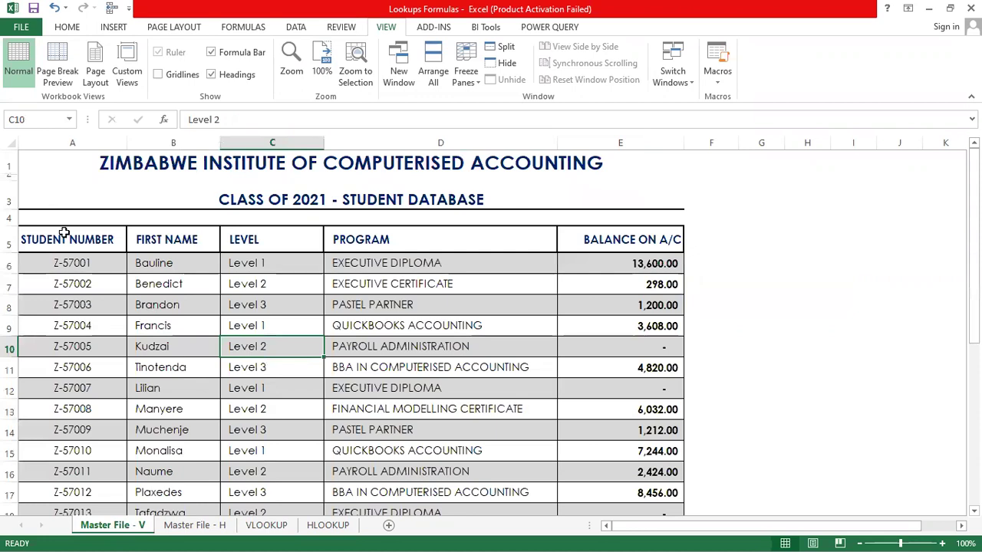
click(26, 244)
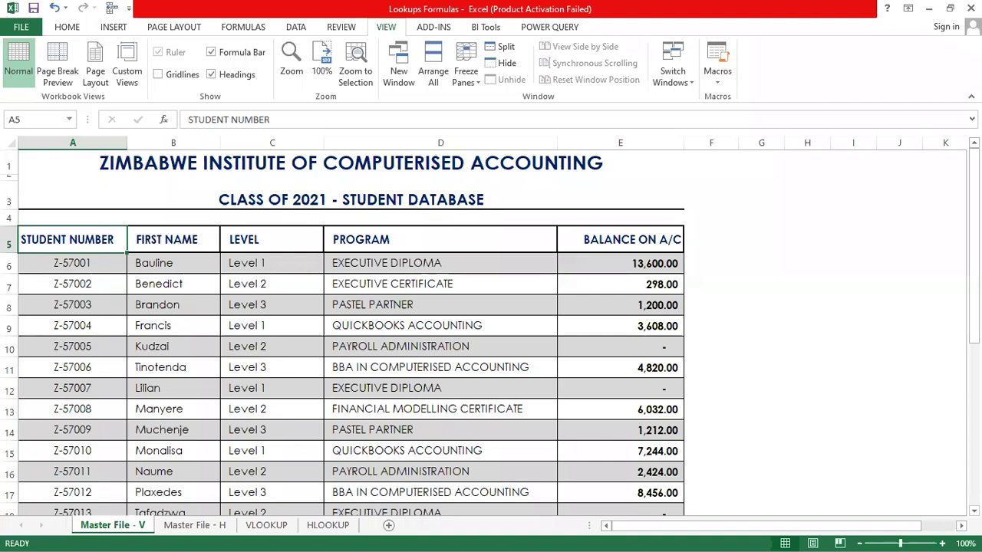
scroll(955, 454, down, 6)
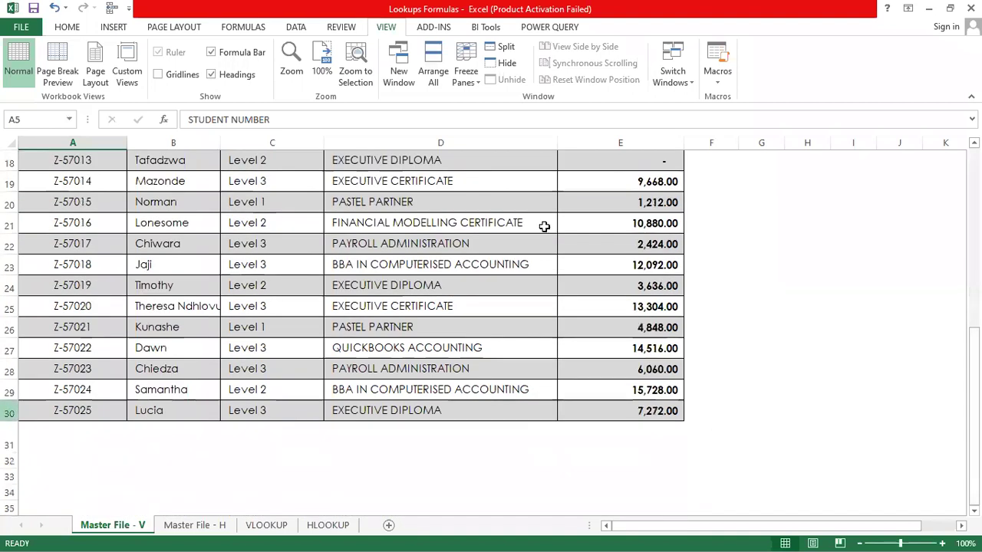
click(642, 413)
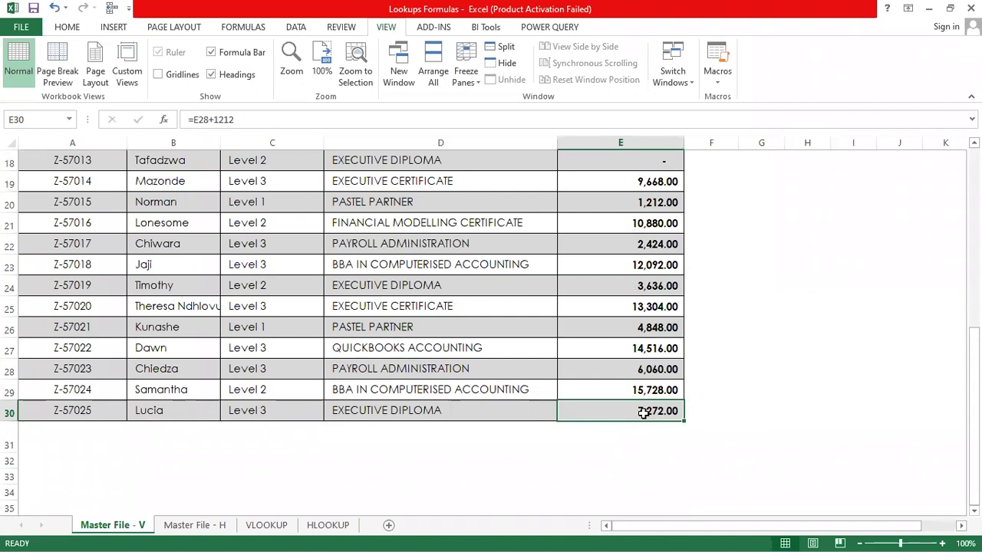
drag(145, 248, 6, 52)
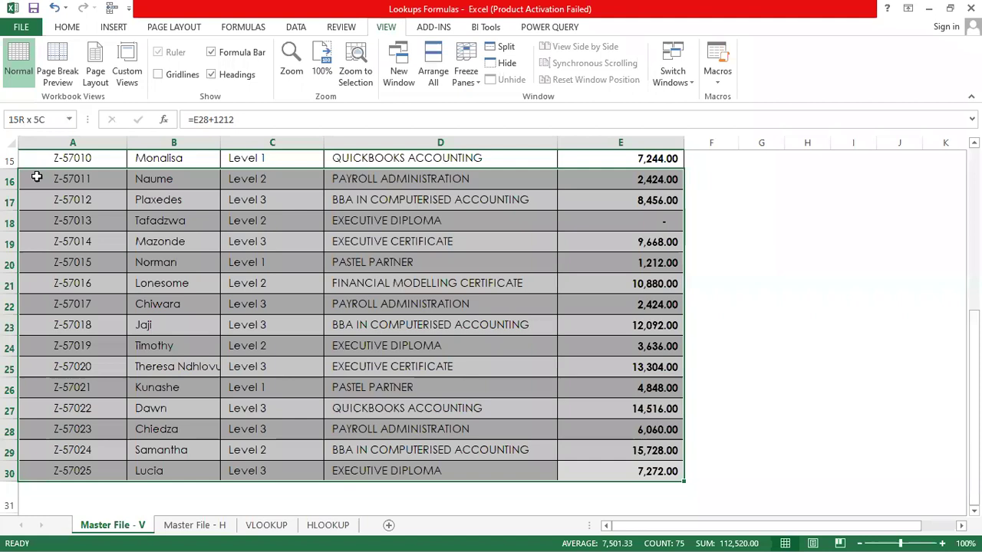
key(ctrl+shift+Up)
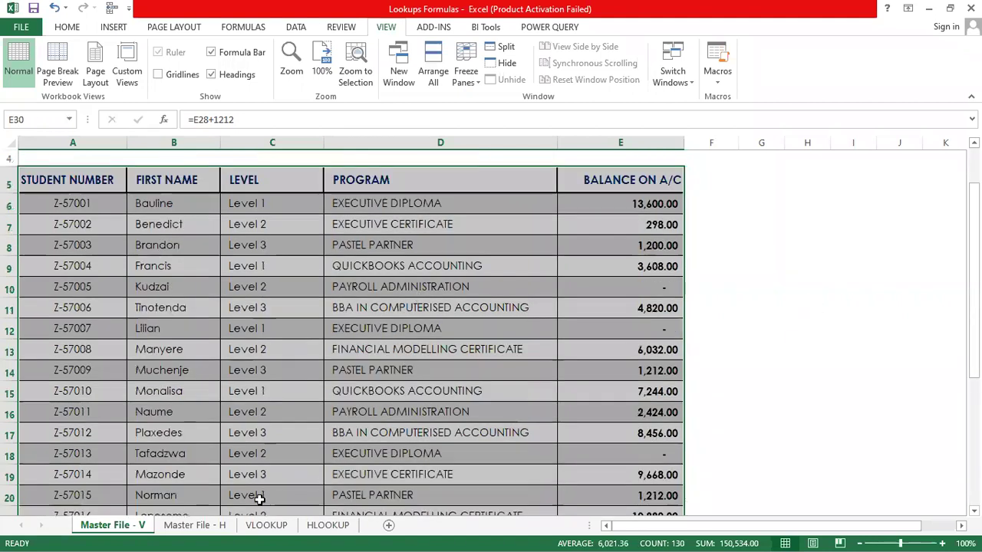
click(253, 527)
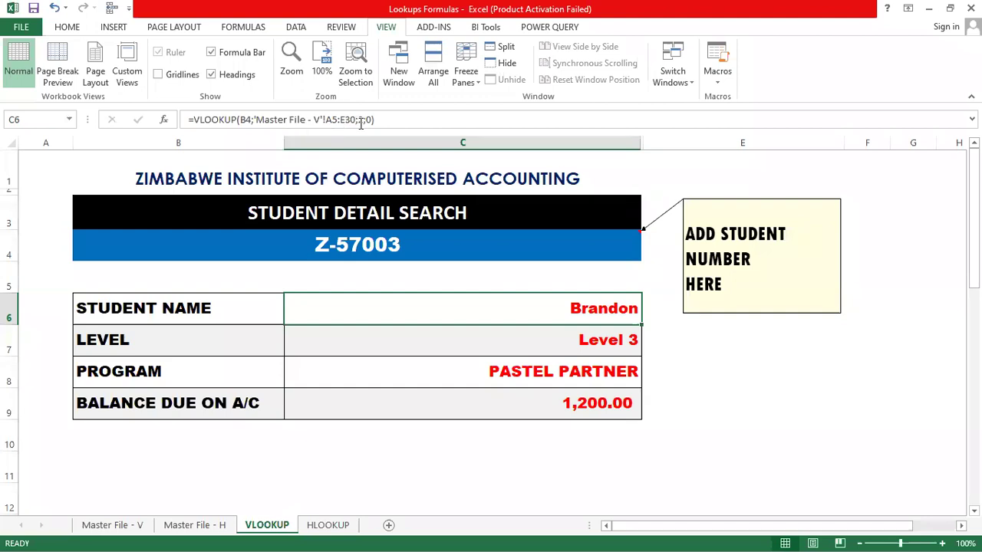
- Compare the STUDENT NUMBER and FIRST NAME columns on Master File - V with the column index 2 in C6's formula
click(116, 531)
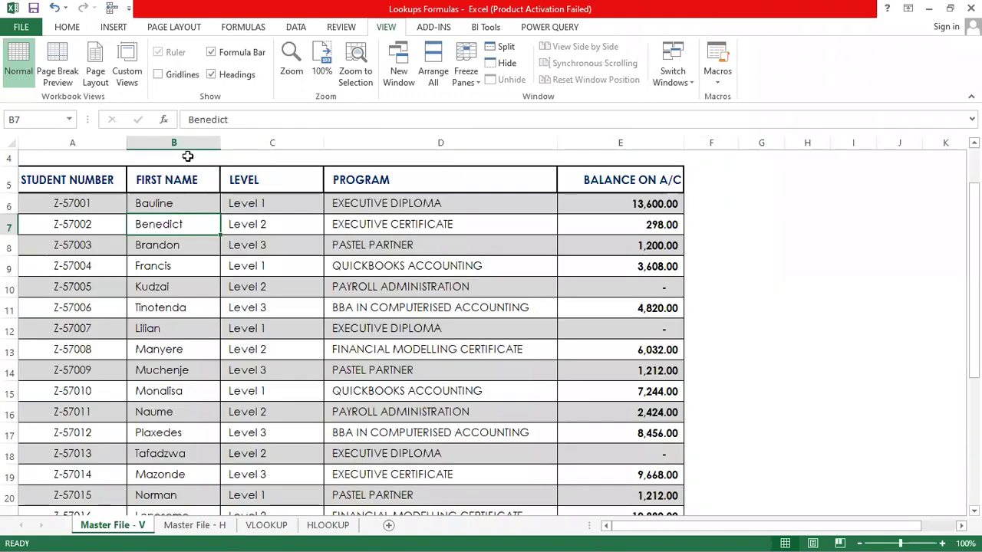
click(176, 140)
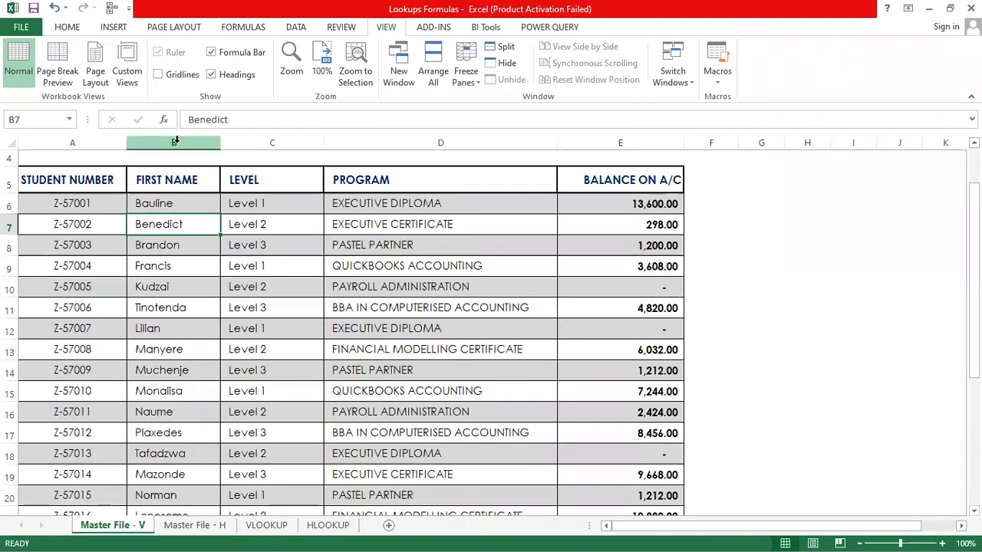
click(175, 140)
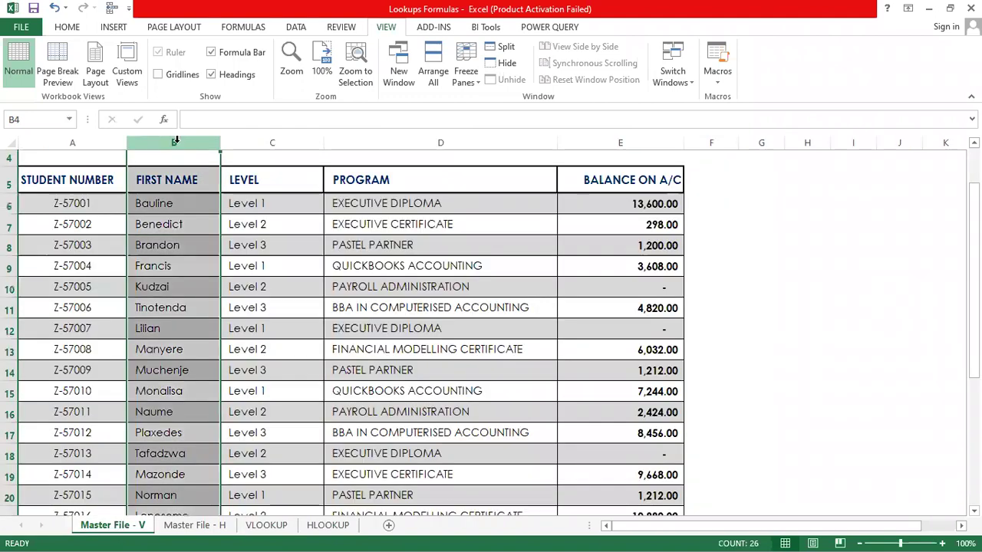
click(74, 144)
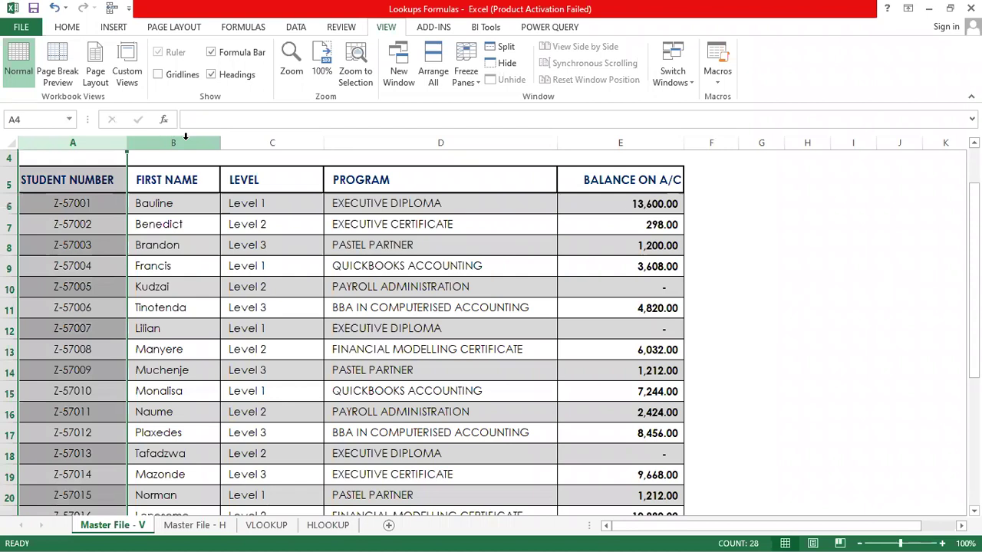
click(184, 136)
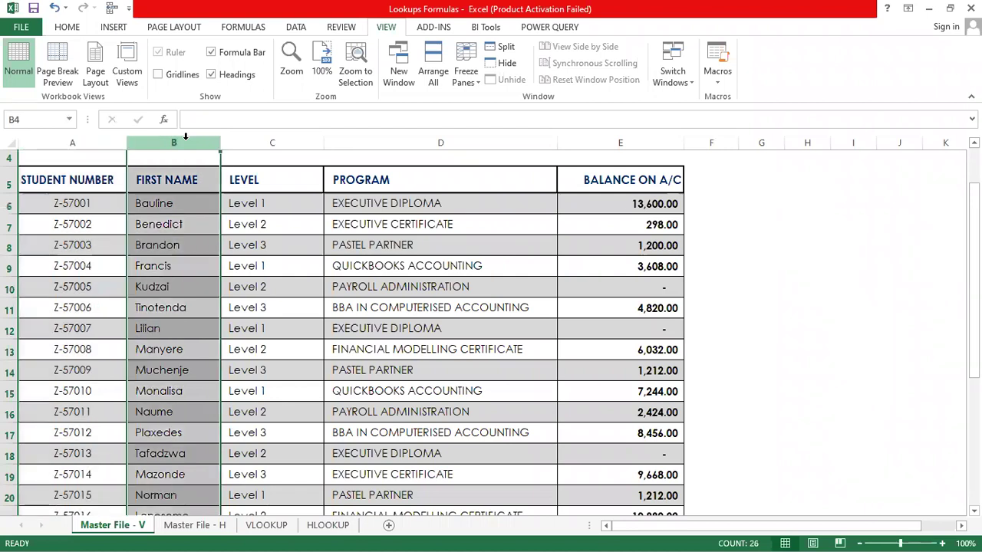
click(182, 202)
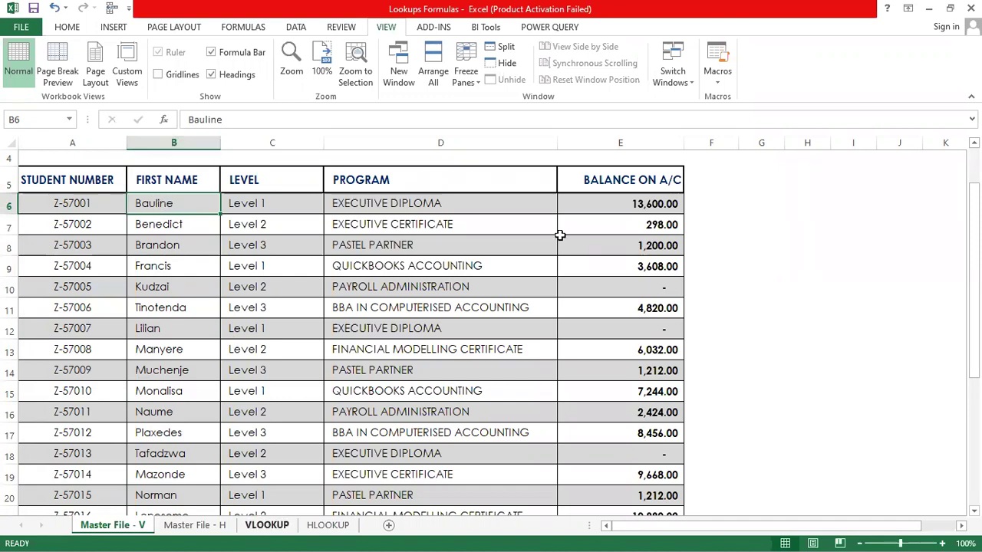
click(267, 526)
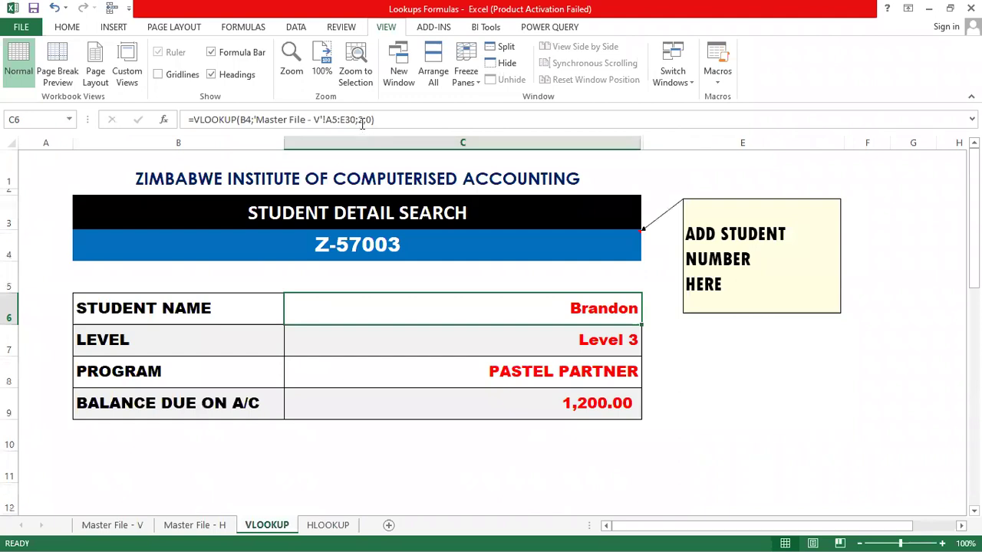
- Examine the column index and range lookup arguments of the VLOOKUP formula in cell C6
click(362, 120)
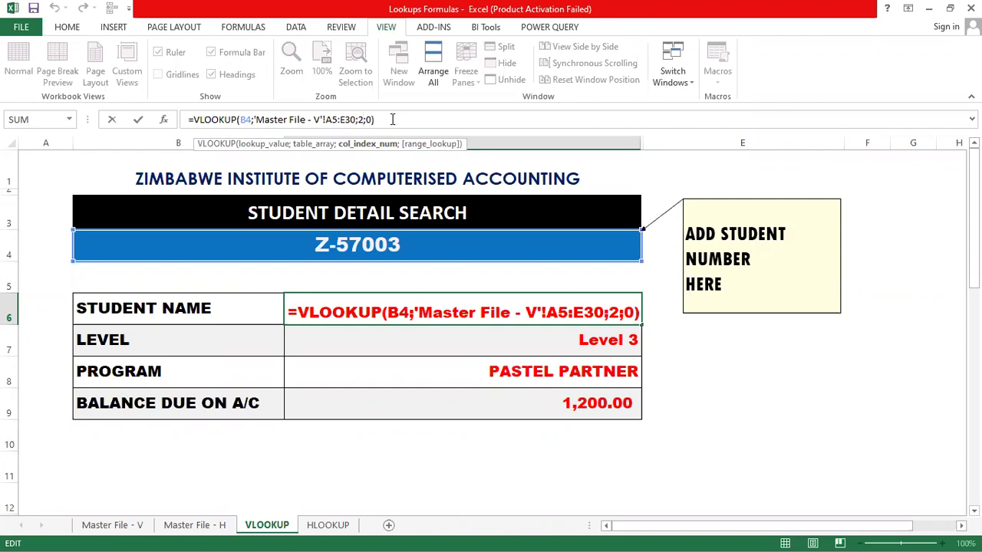
key(End)
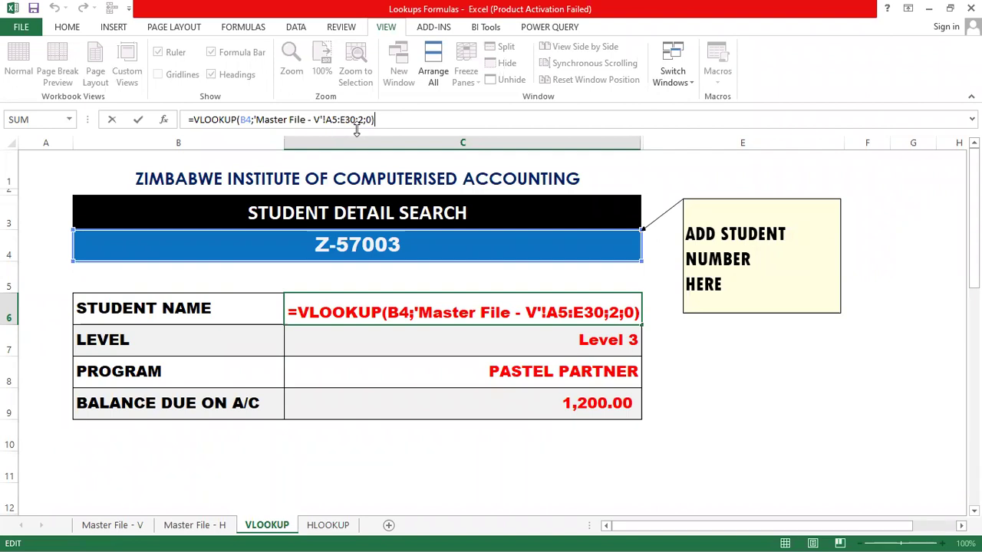
key(Return)
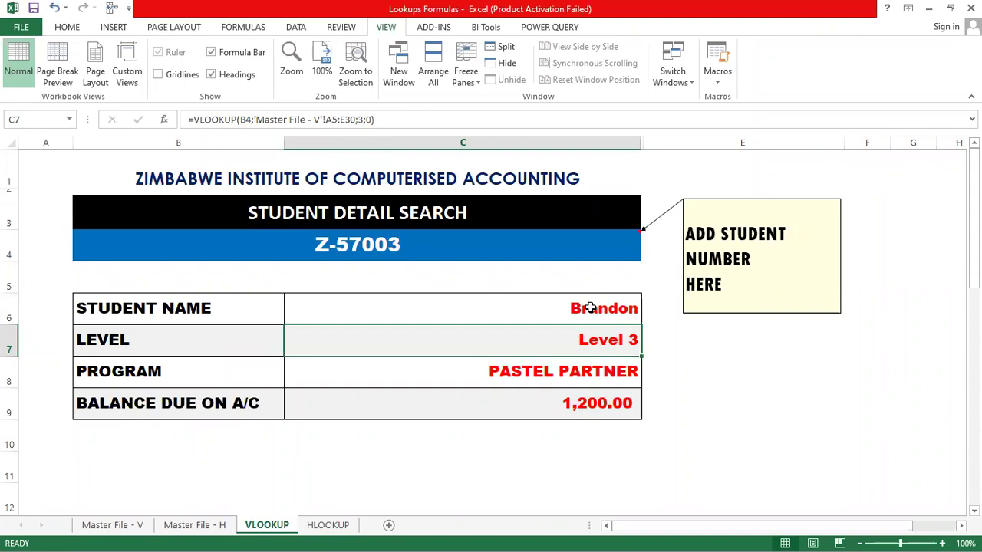
- Clear the VLOOKUP results for student name, level, program and balance in cells C6:C9
drag(590, 307, 603, 395)
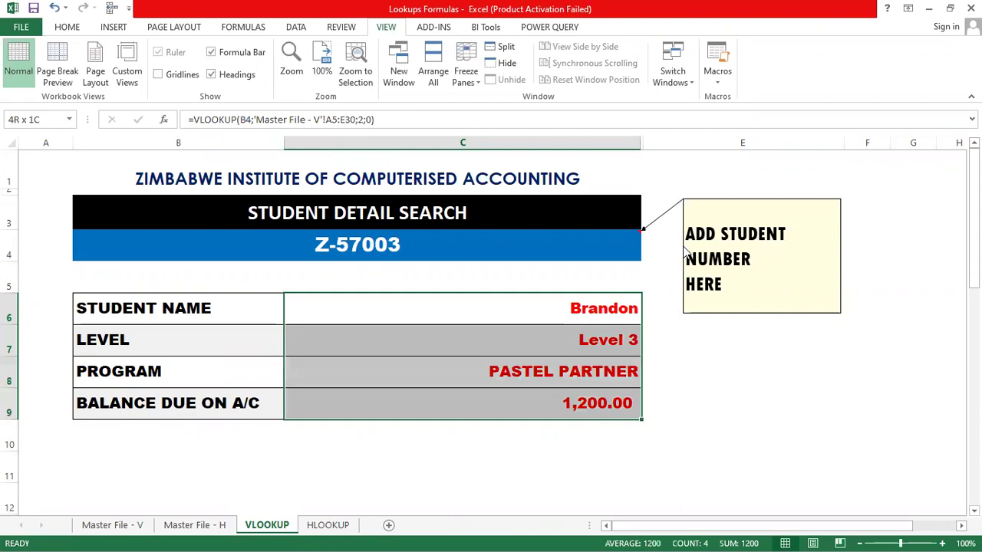
click(704, 410)
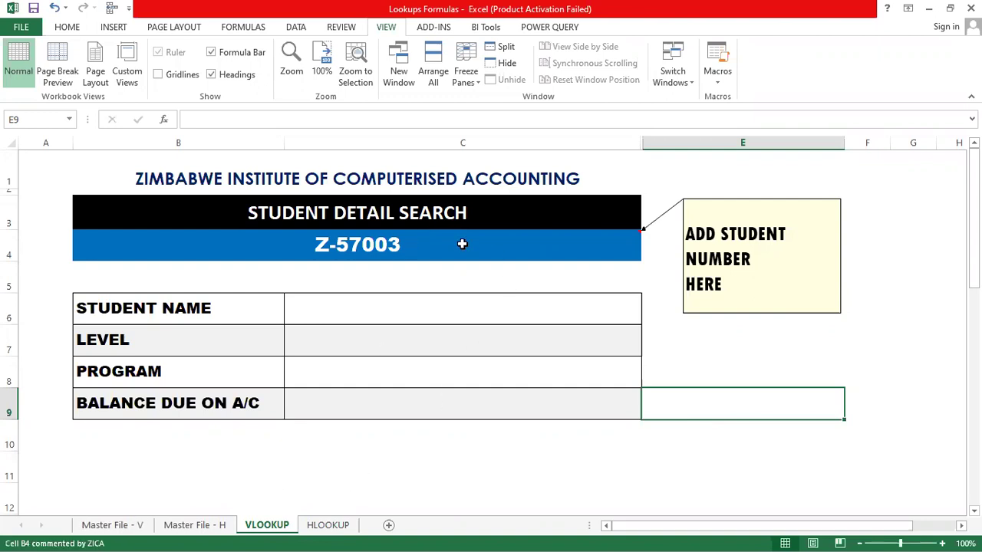
click(507, 308)
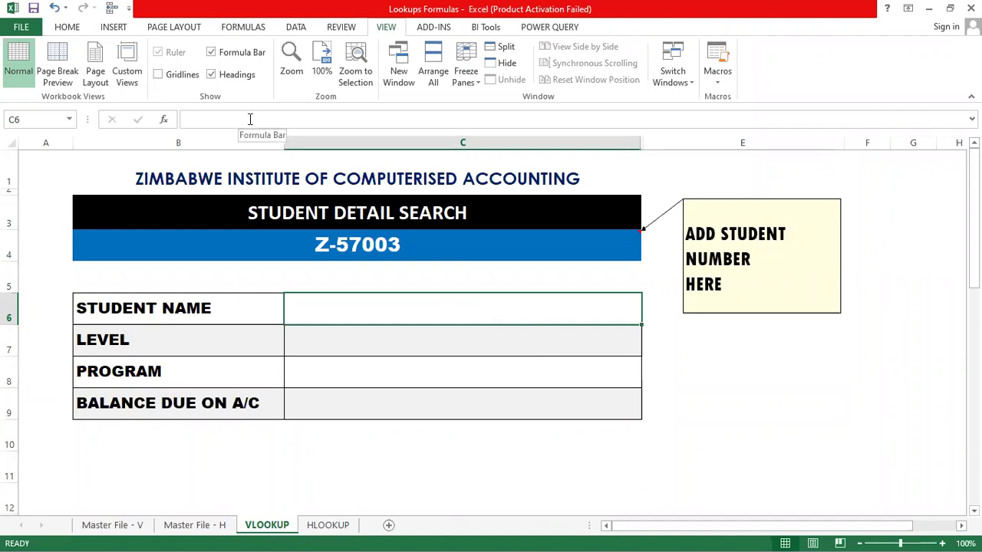
- Change the last digit of the student number in cell B4 to 7 and check the STUDENT NAME cell C6
click(414, 240)
double_click(415, 240)
key(BackSpace)
text(7)
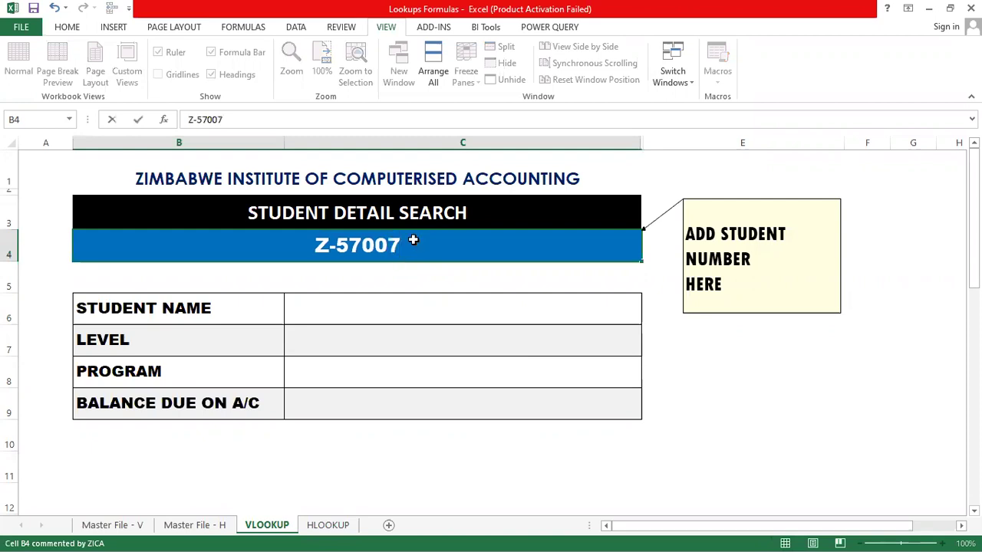
key(Return)
click(466, 314)
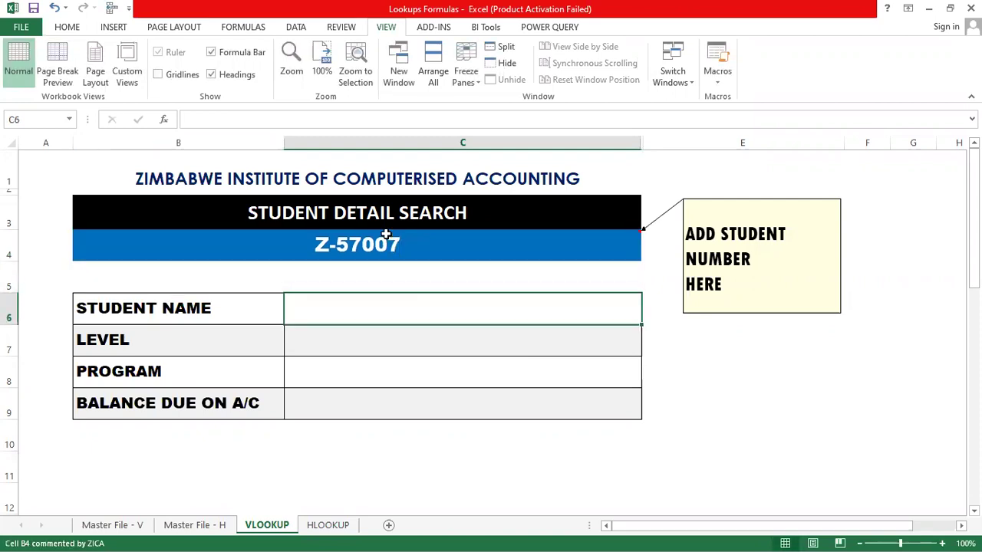
- Replace the last two digits of the student number in cell B4 with 12
double_click(406, 244)
key(BackSpace)
key(BackSpace)
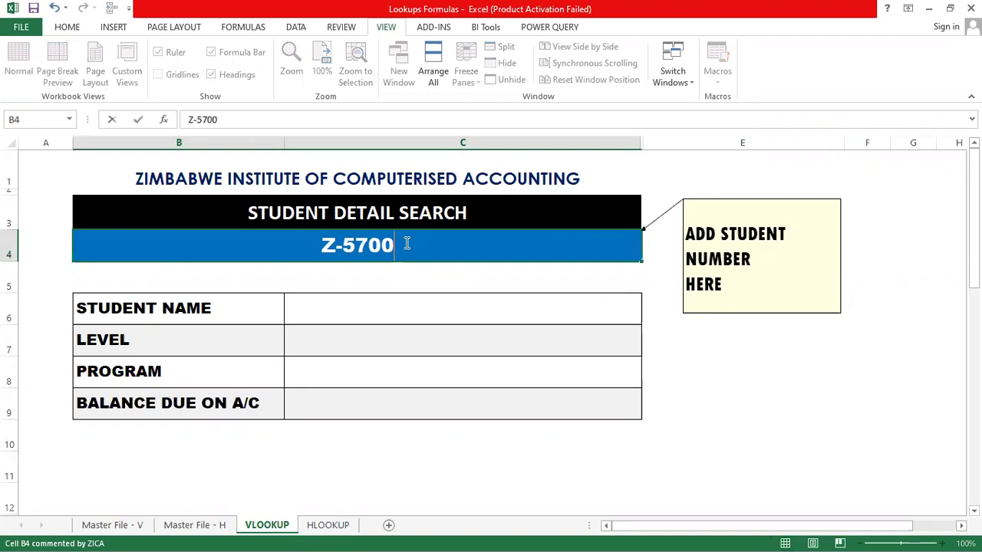
text(12)
key(Return)
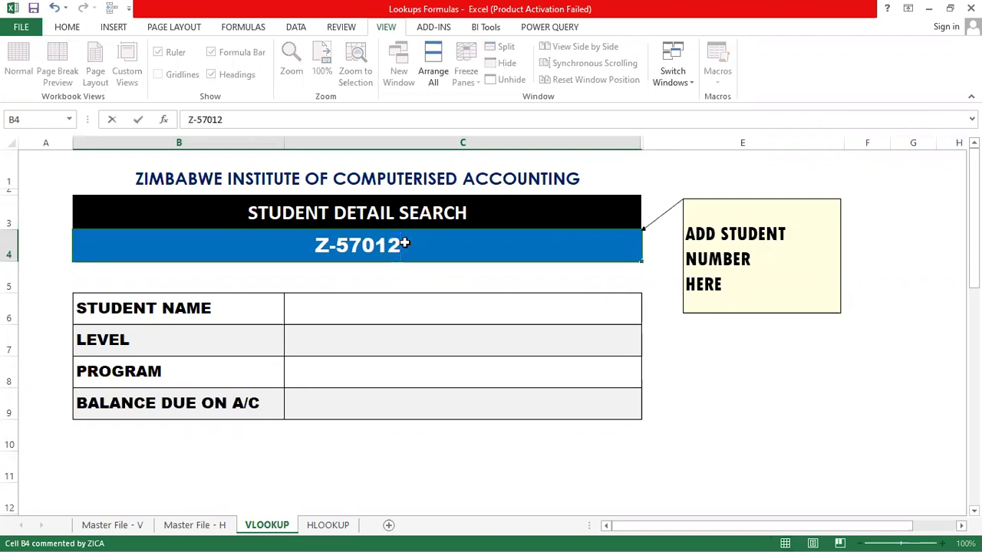
click(807, 393)
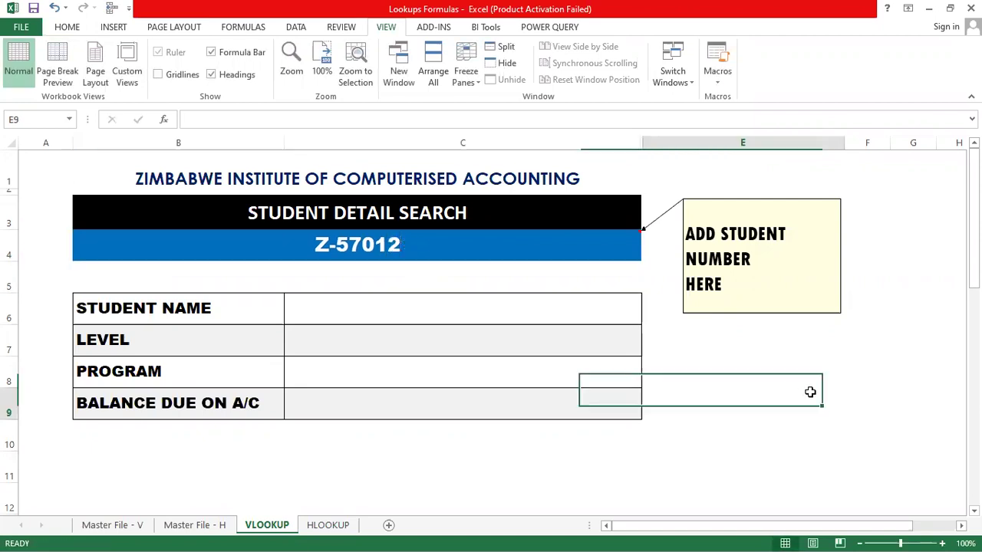
- Clear the student number from search cell B4, leaving it ready for a new entry
click(393, 245)
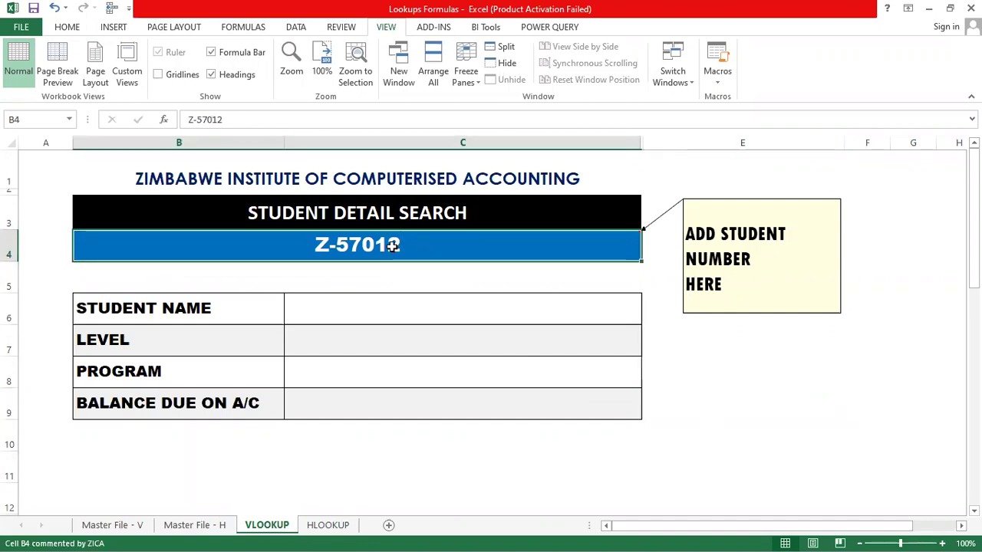
right_click(465, 366)
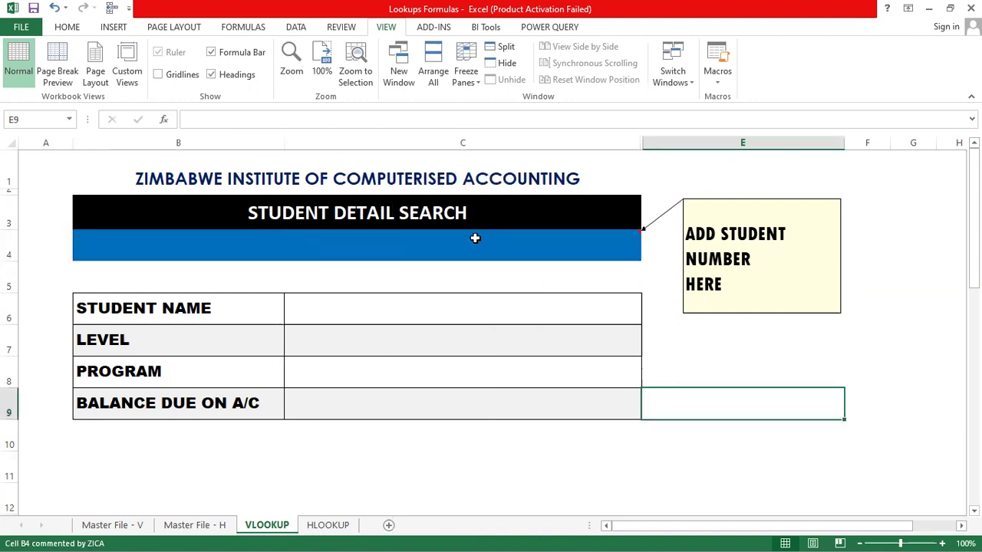
click(515, 247)
click(544, 315)
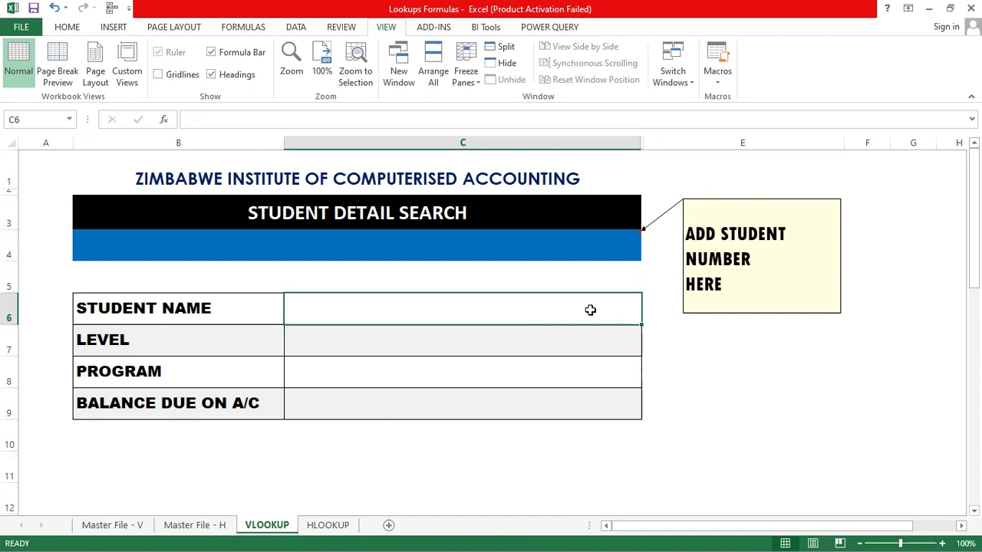
click(355, 235)
- Review the STUDENT NUMBER column on Master File - V and return to the VLOOKUP sheet
click(107, 526)
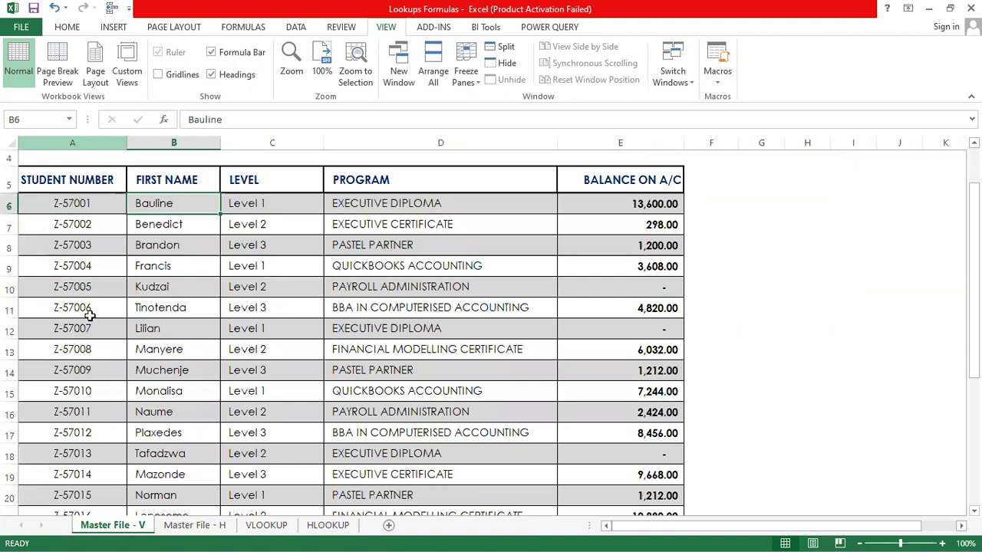
click(87, 219)
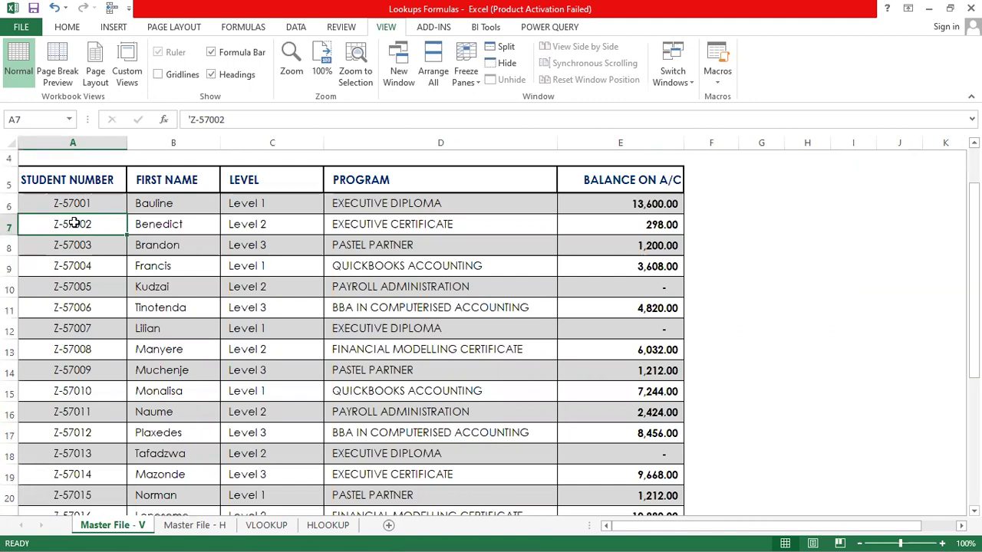
click(267, 526)
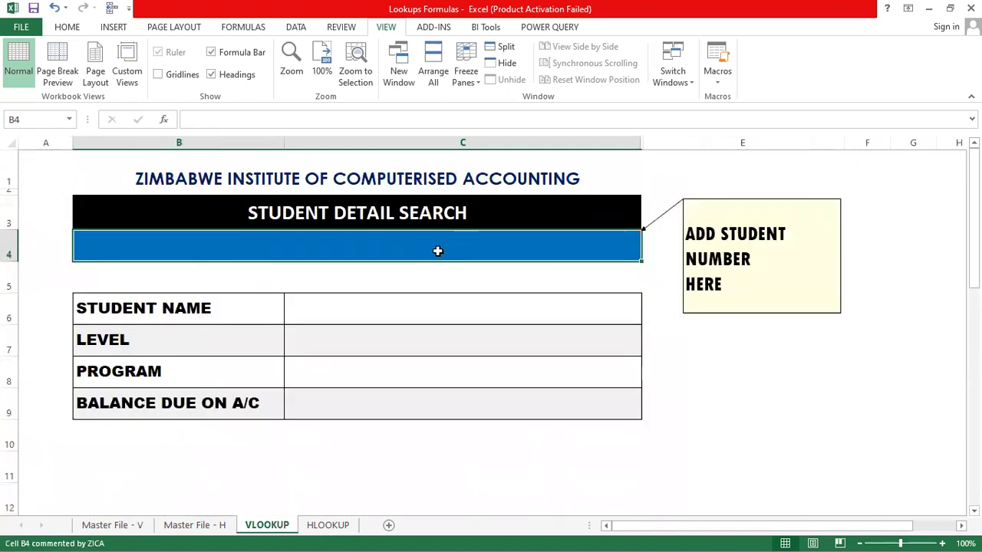
- Enter the master file's first student number in cell B4, omitting the hyphen after the Z
text(Z5)
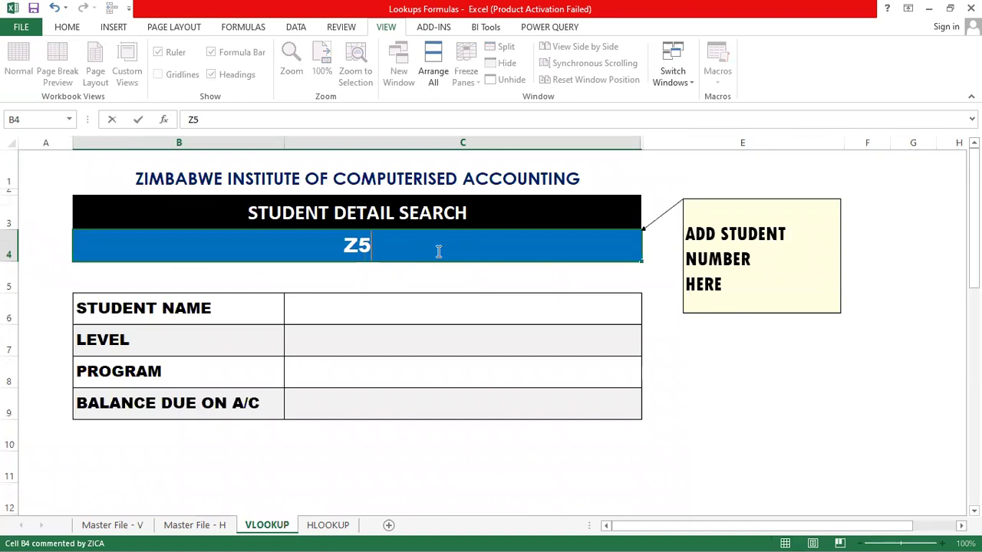
text(7001)
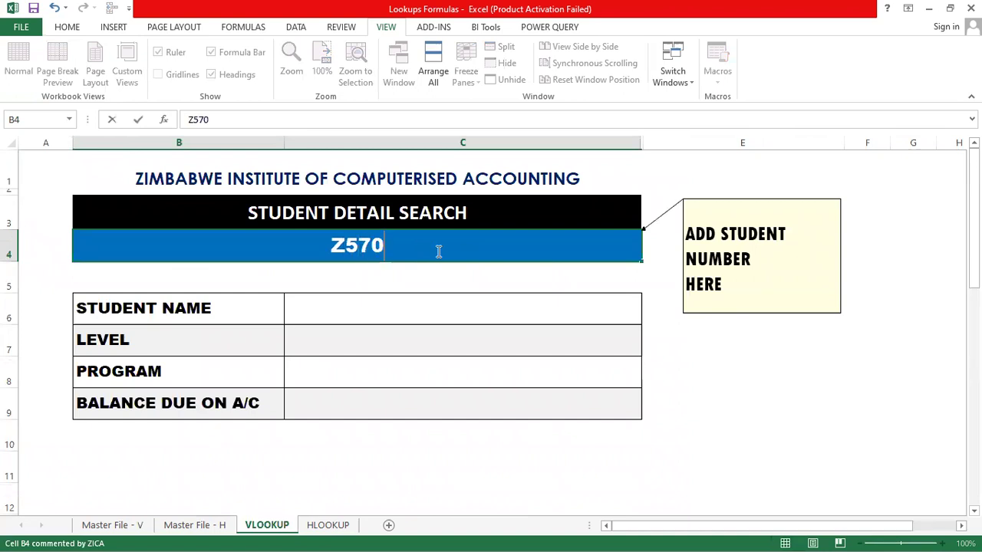
key(Return)
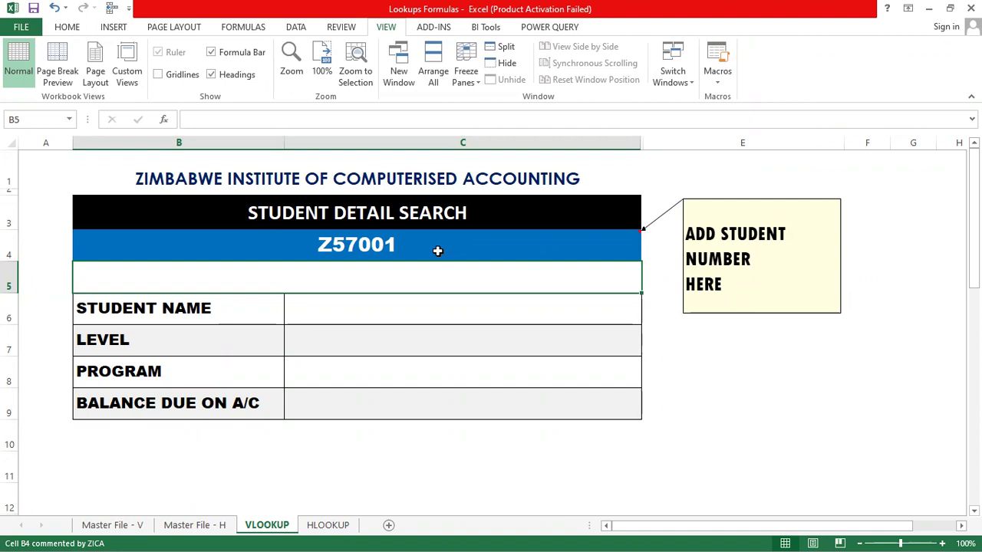
- Begin a VLOOKUP formula in the STUDENT NAME cell C6 with B4 as the lookup value
click(425, 308)
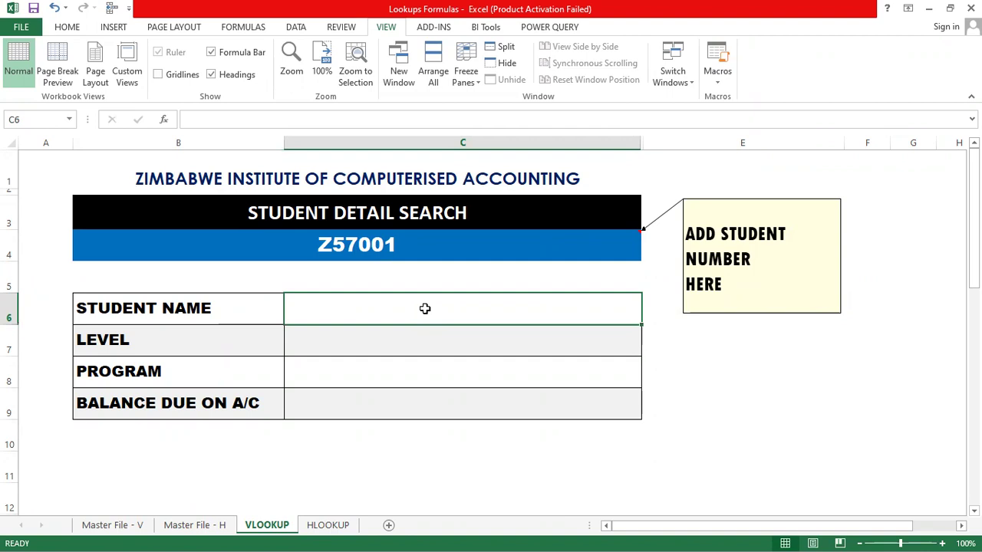
text(=)
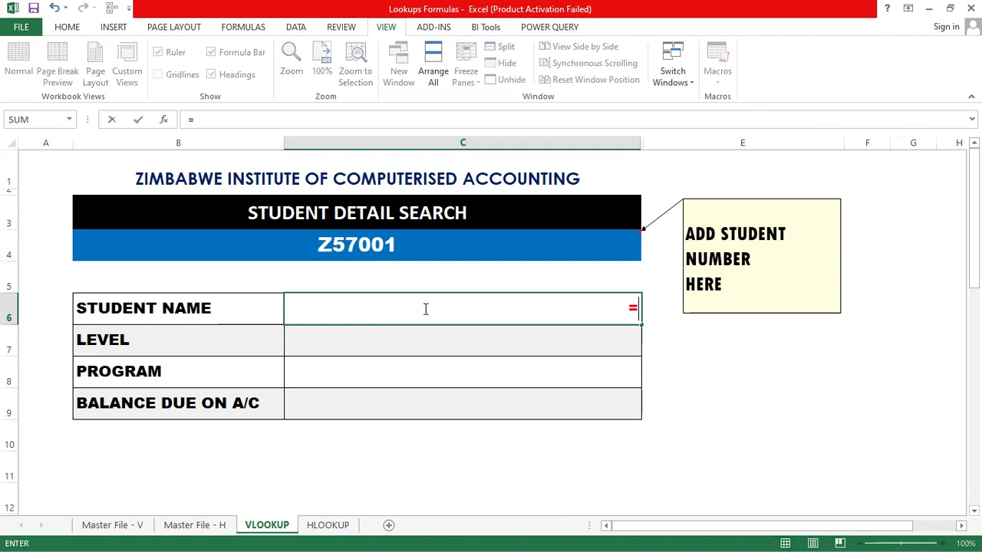
text(V)
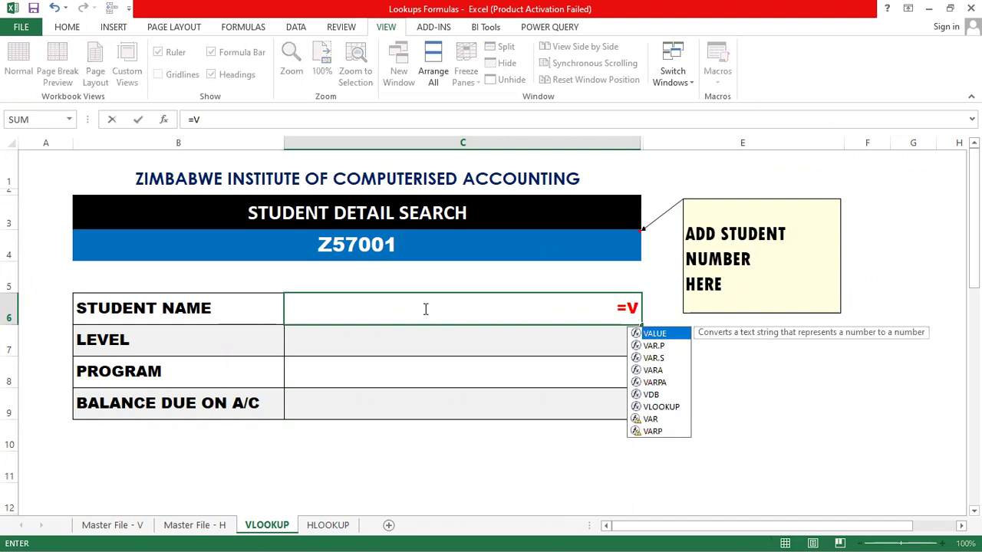
text(LOOKUP)
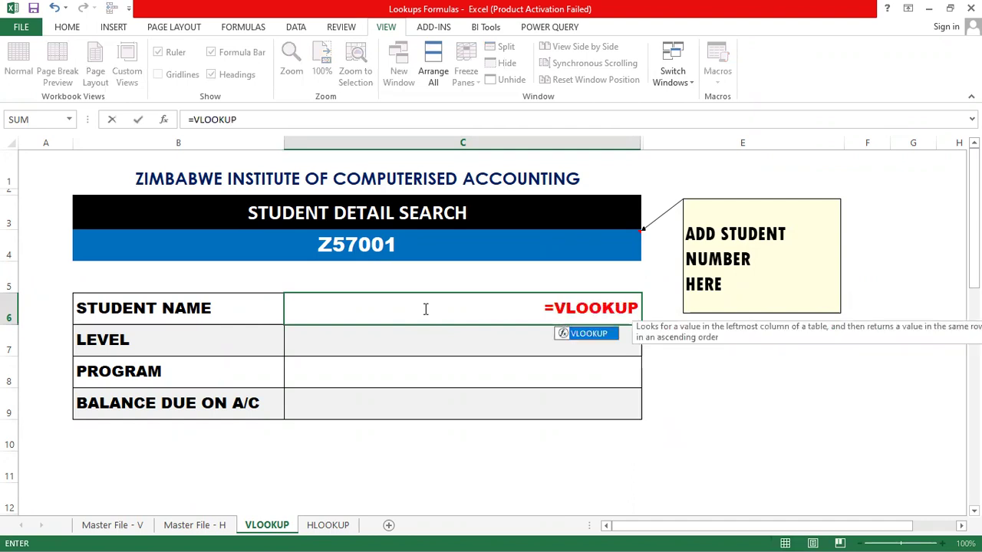
text(()
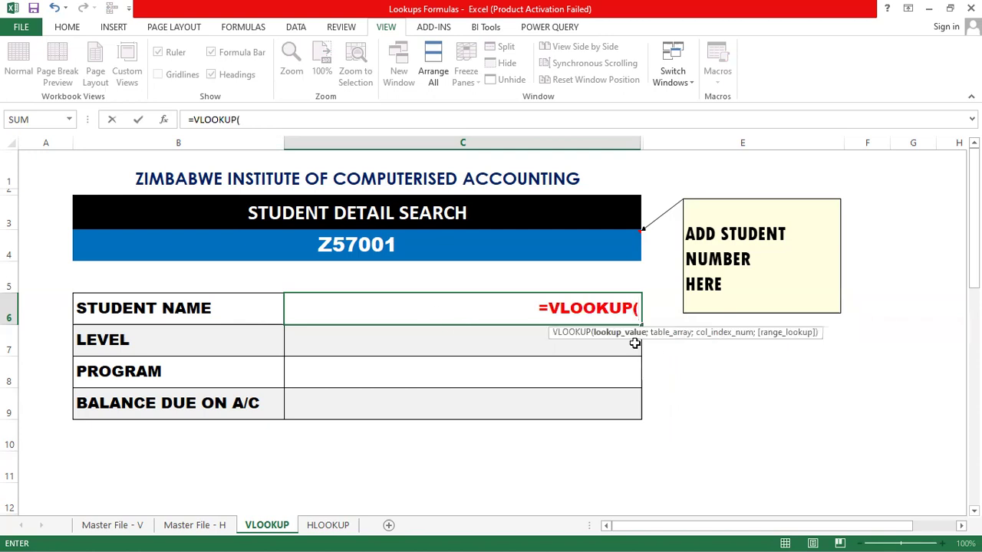
click(367, 243)
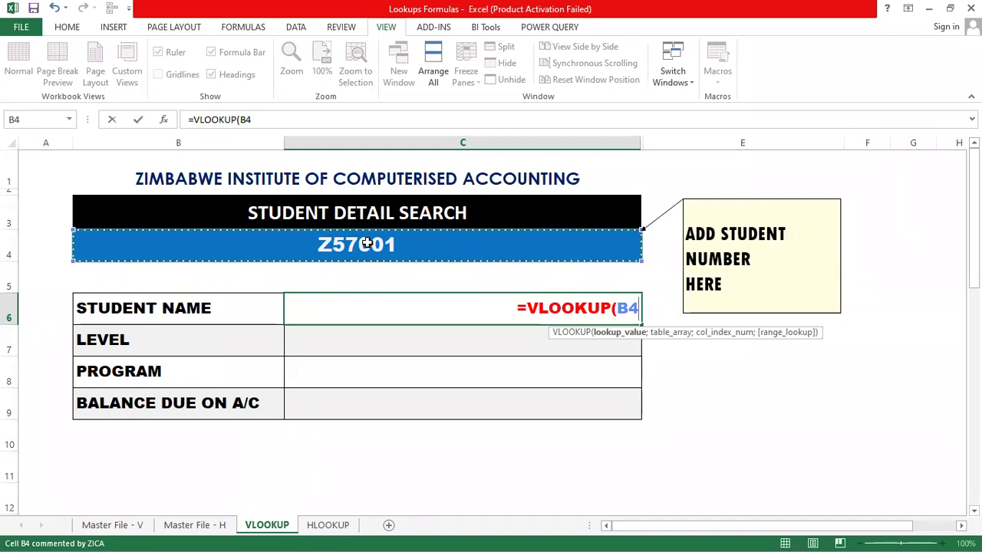
text(;)
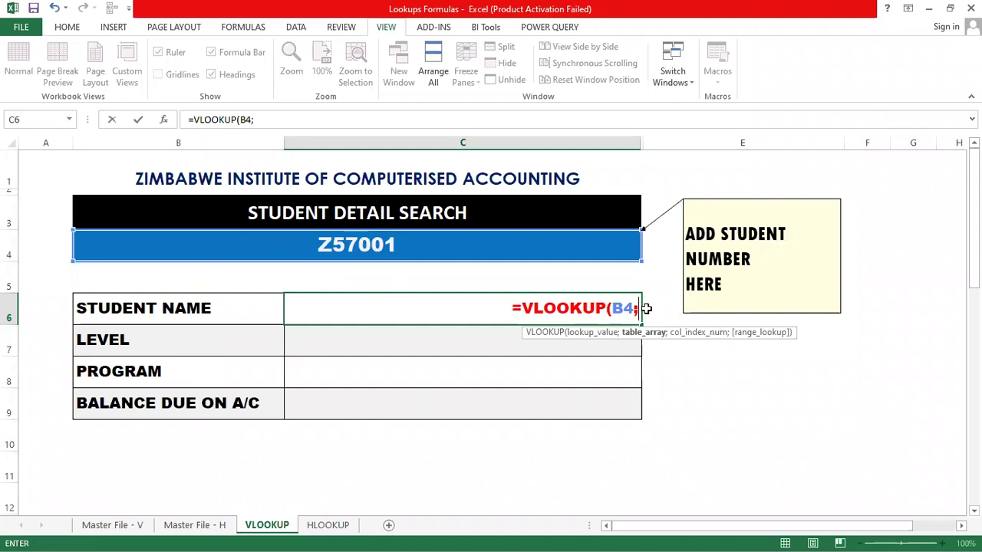
- Set the formula's table array to range A5:E30 on the Master File - V sheet
click(123, 531)
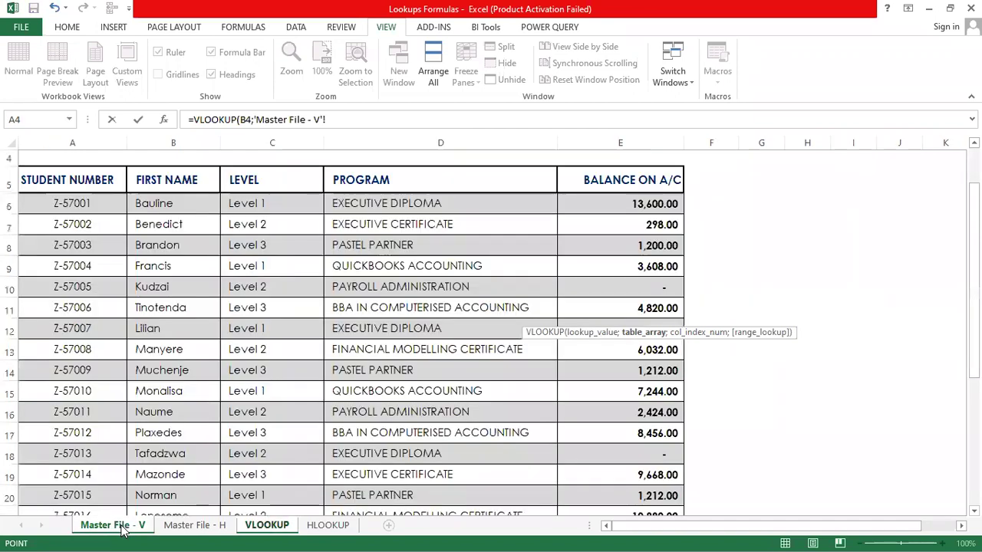
click(46, 181)
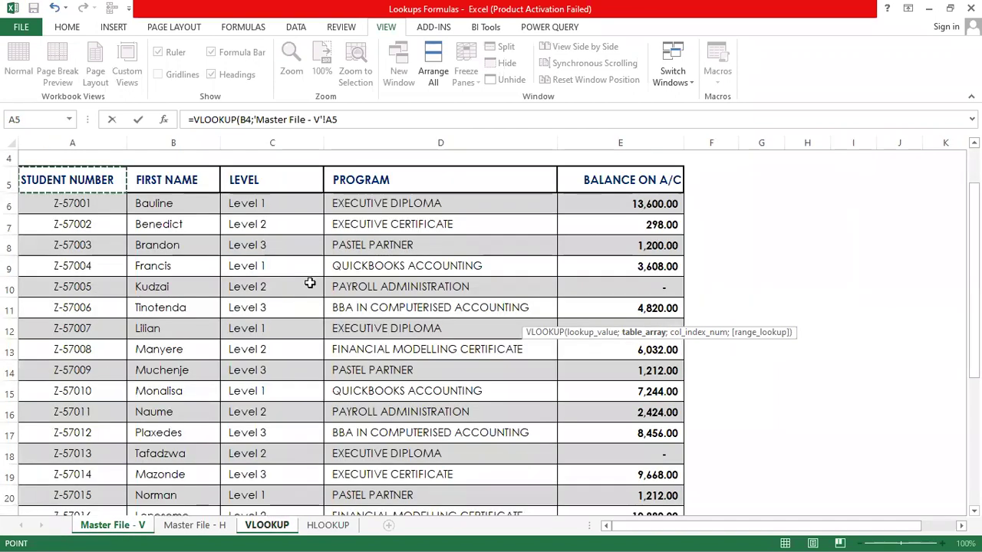
mouse_move(617, 481)
mouse_down()
mouse_move(614, 533)
mouse_move(629, 470)
mouse_up()
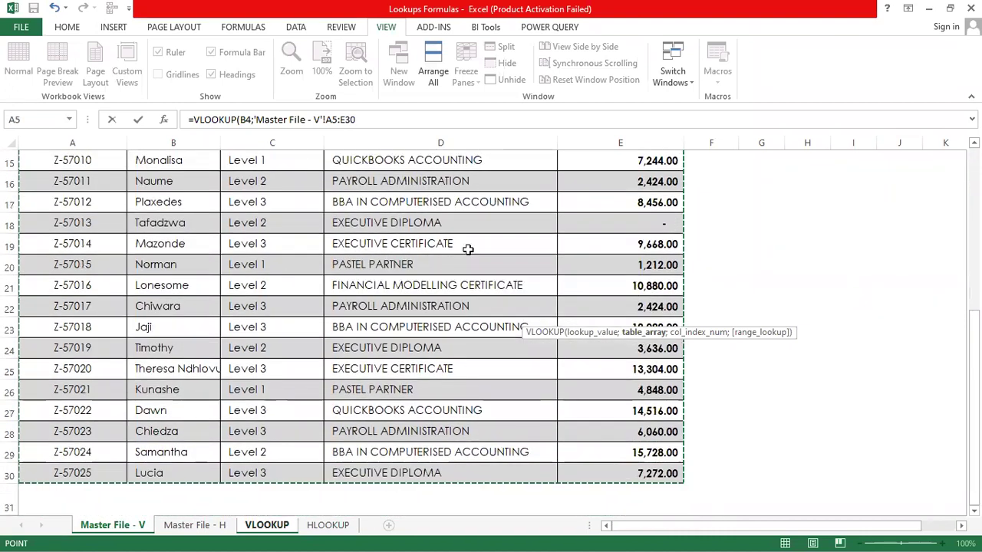
click(357, 119)
text(;)
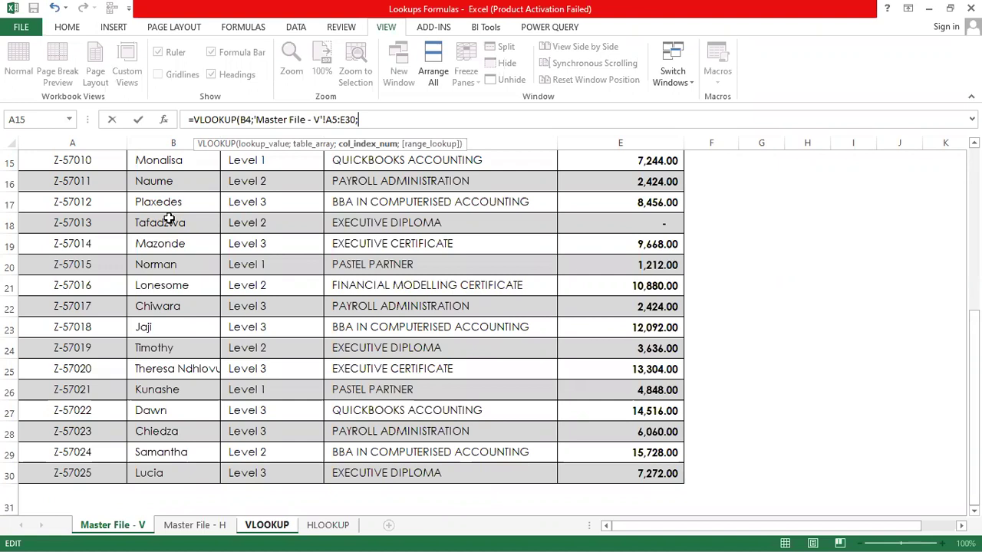
- Complete the C6 VLOOKUP formula with column index 2 and range lookup 0
text(2;)
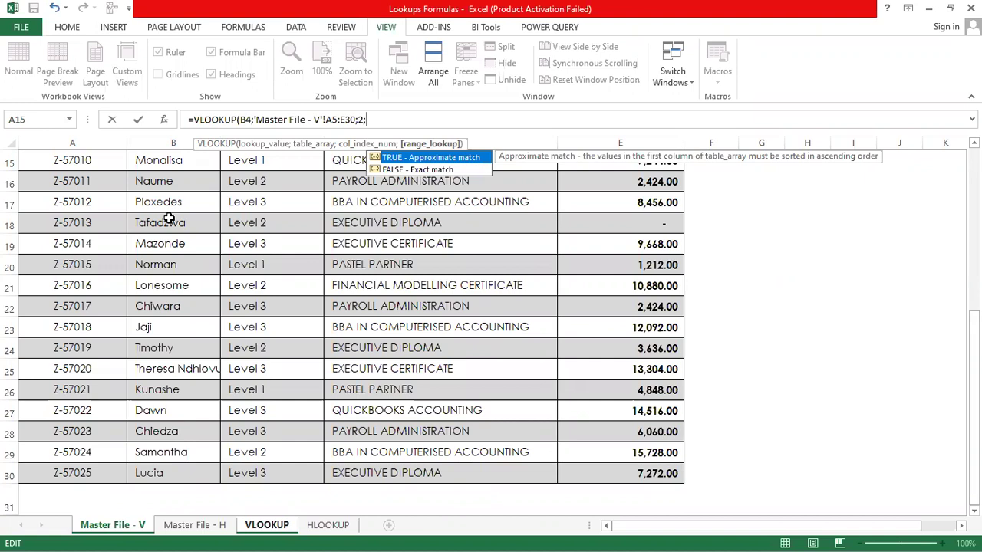
text(0)
text())
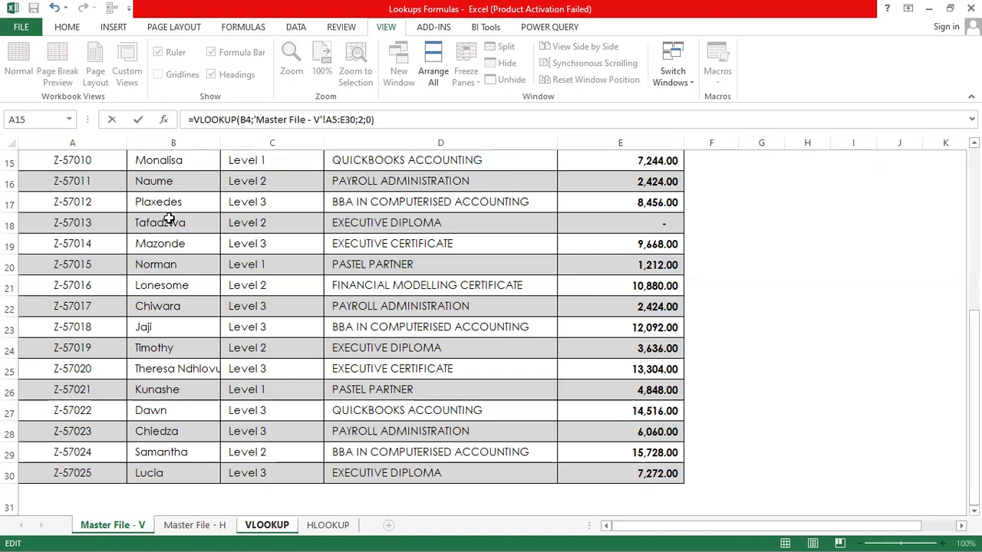
key(Return)
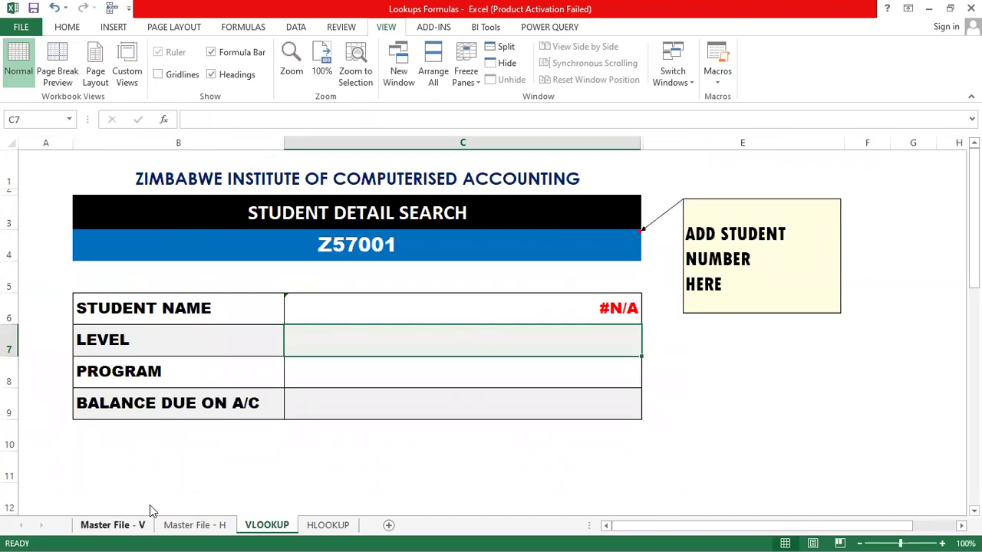
- Compare the student number format in Master File - V cell A6 with the entry in B4 used by C6's formula
click(113, 524)
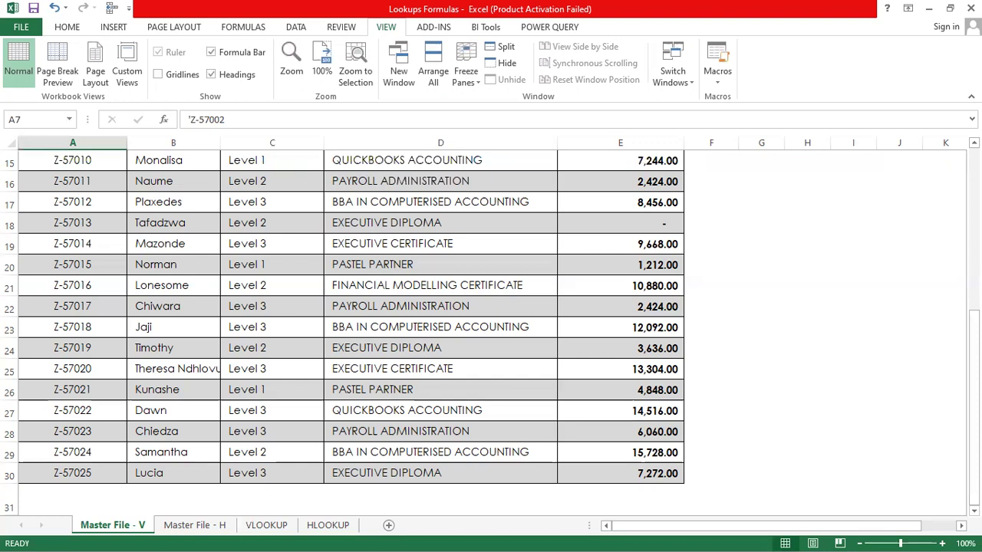
scroll(480, 323, up, 5)
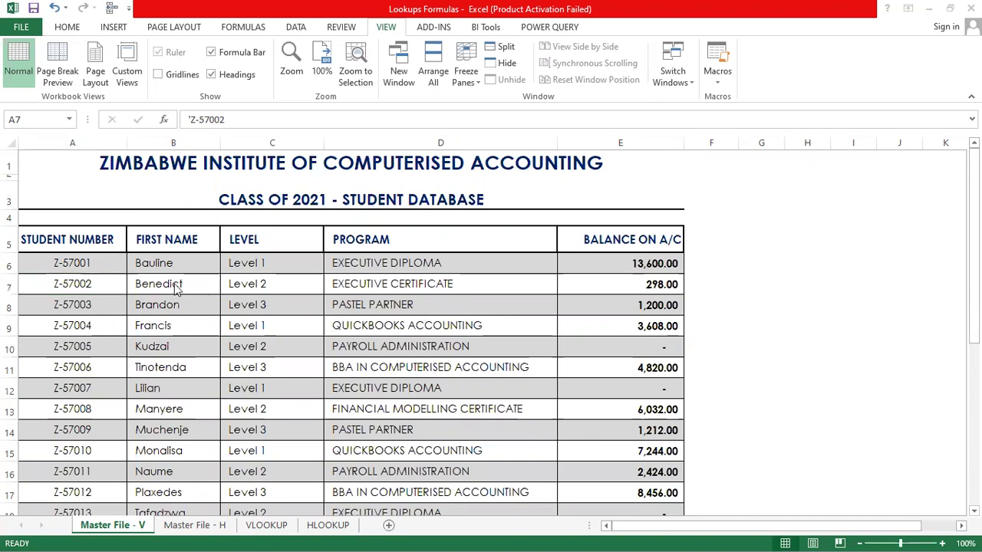
click(111, 263)
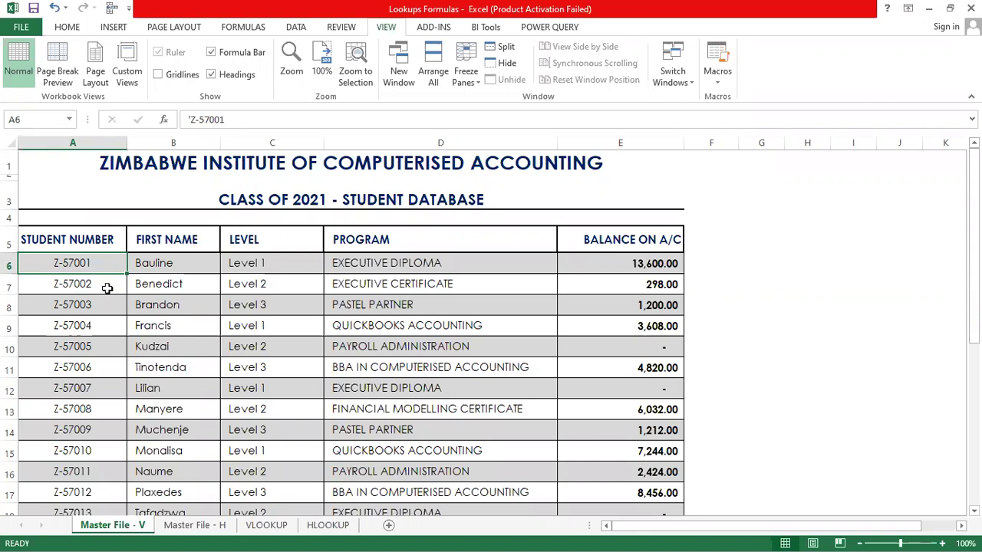
click(267, 525)
click(588, 315)
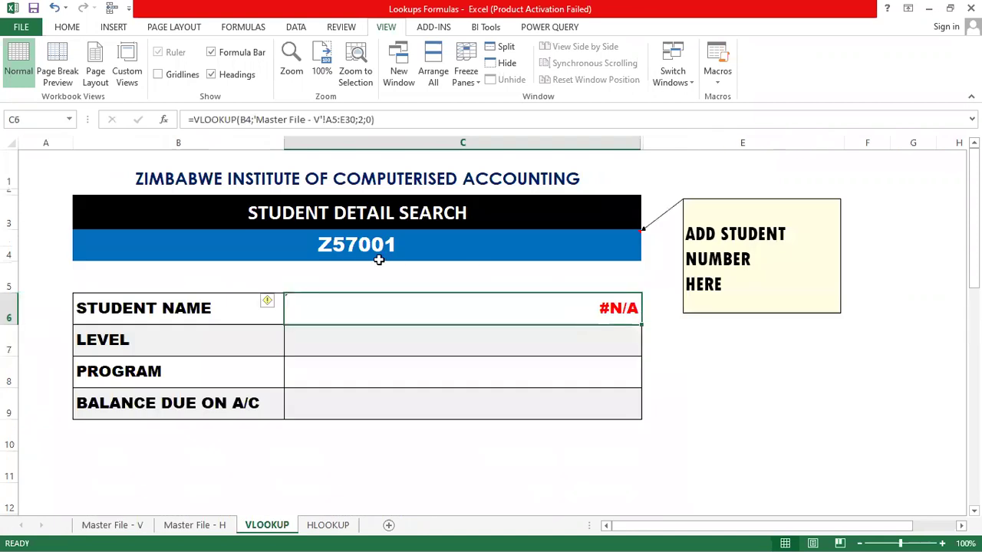
- Insert a hyphen after the Z in the student number in B4 and check the C6 name lookup
double_click(333, 247)
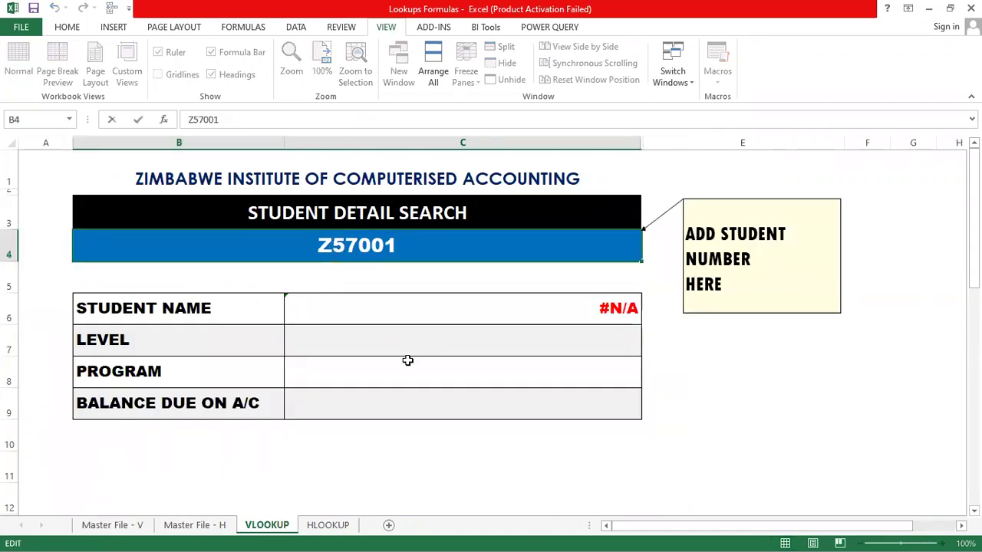
text(-)
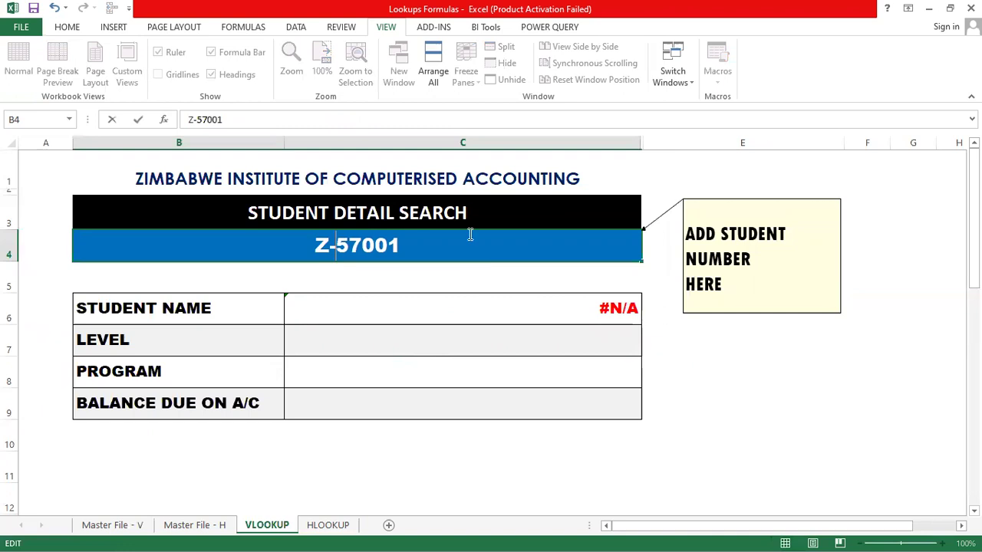
key(End)
key(Return)
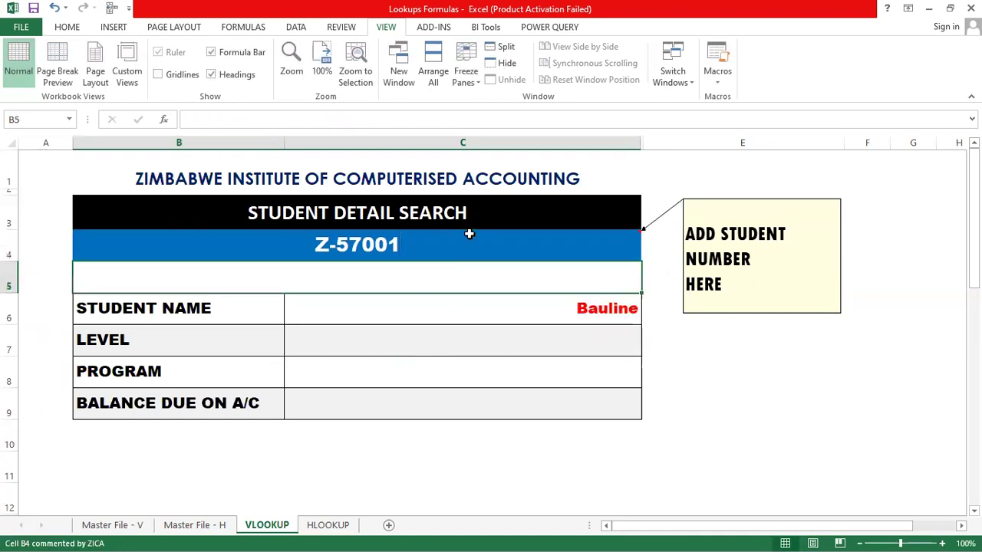
click(622, 314)
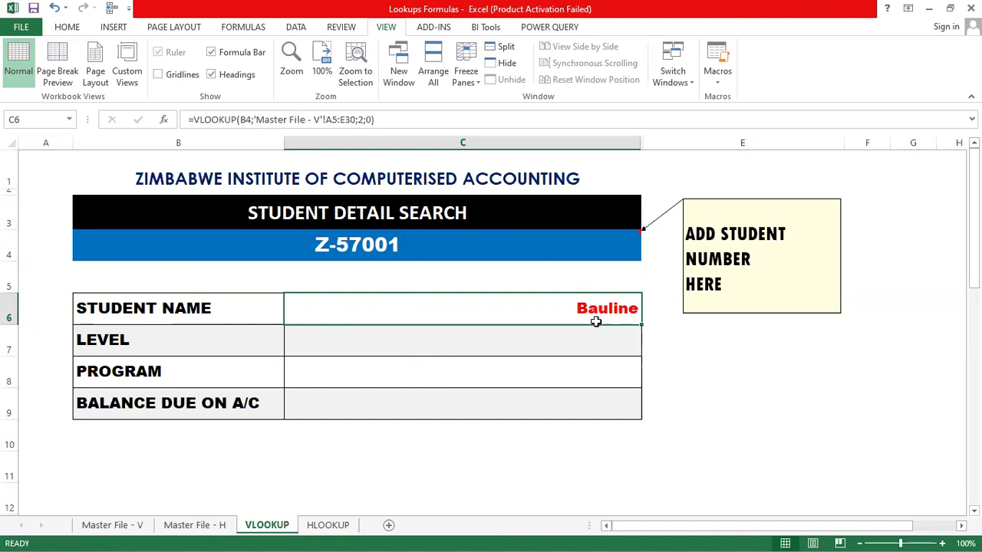
- Change the last digit of the student number in B4 to 8 to test the name lookup
double_click(463, 248)
key(BackSpace)
text(8)
key(Return)
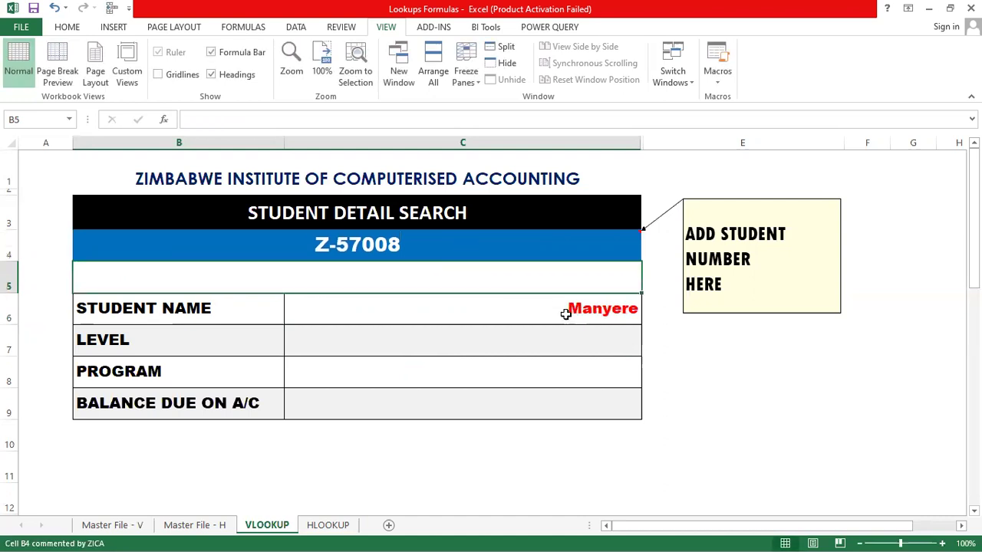
- Change the last two digits of the student number in B4 to 12 to look up another student
click(450, 252)
double_click(450, 252)
key(BackSpace)
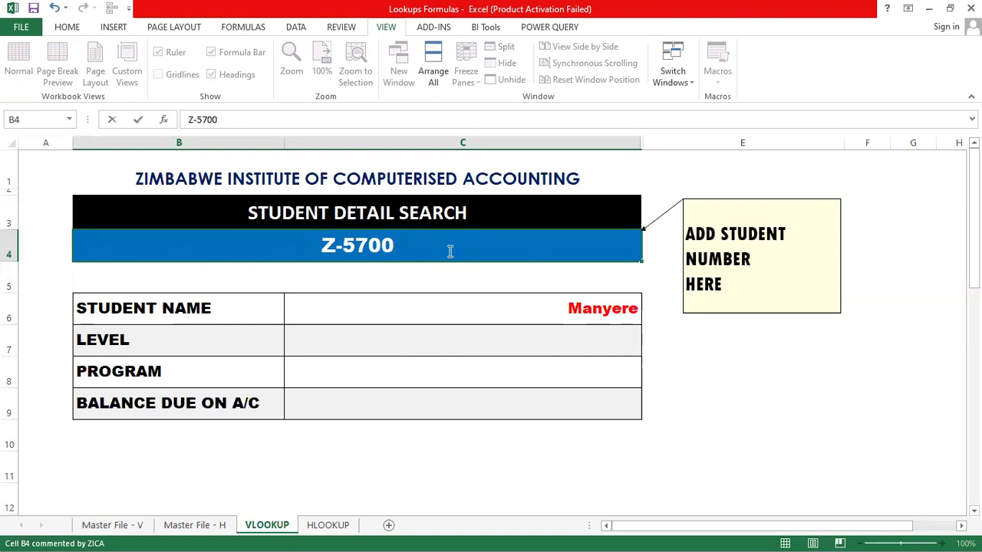
key(BackSpace)
text(12)
key(Return)
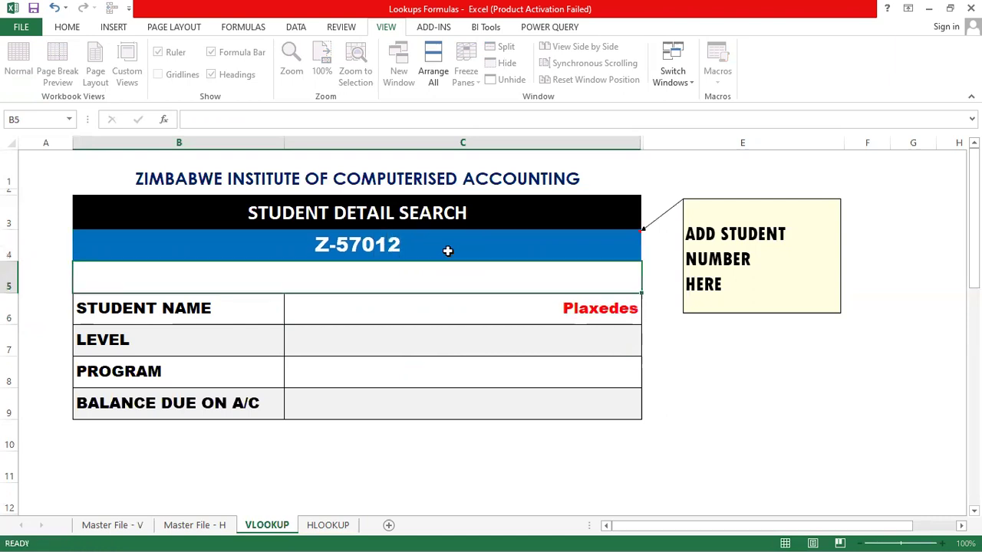
click(802, 471)
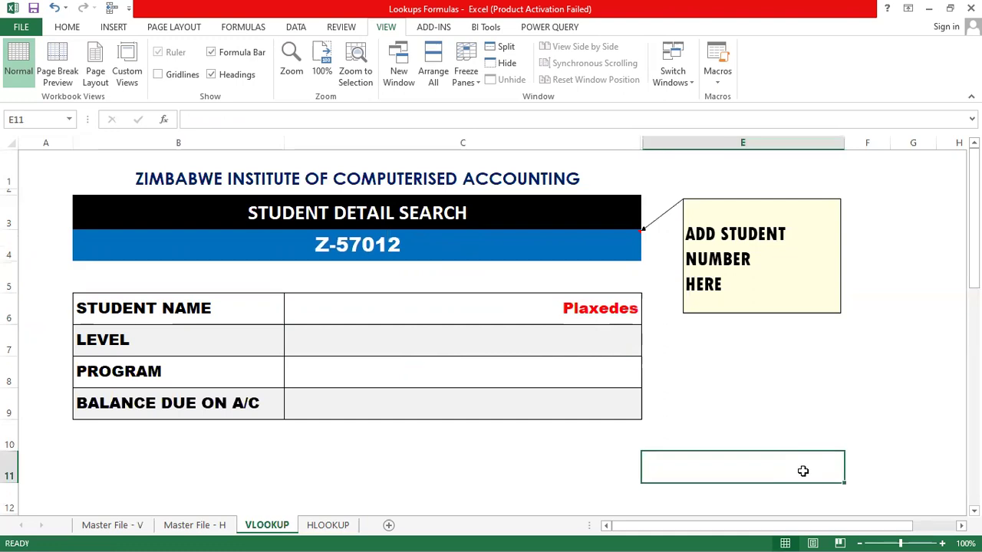
- Copy the STUDENT NAME formula in C6 and paste only its formula into C7:C9
click(619, 308)
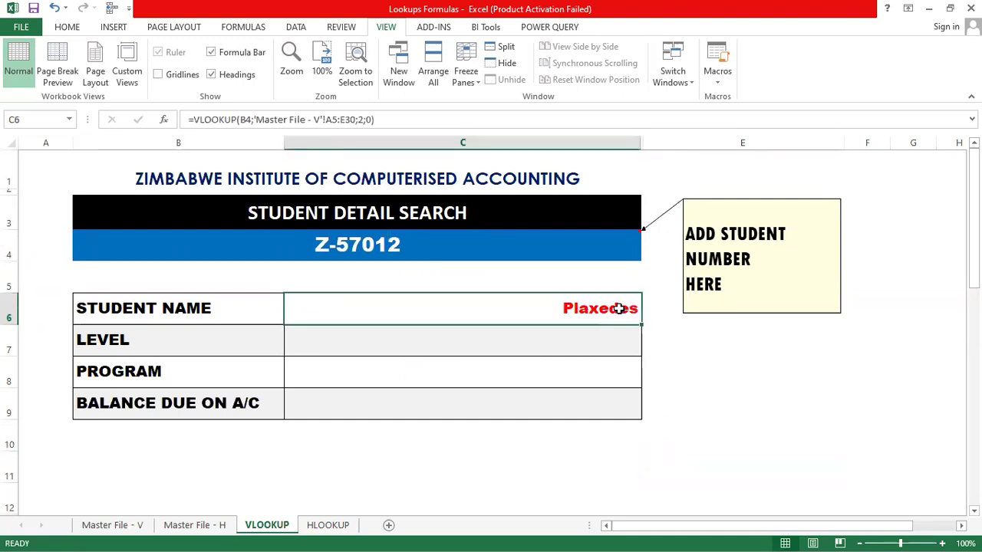
right_click(620, 315)
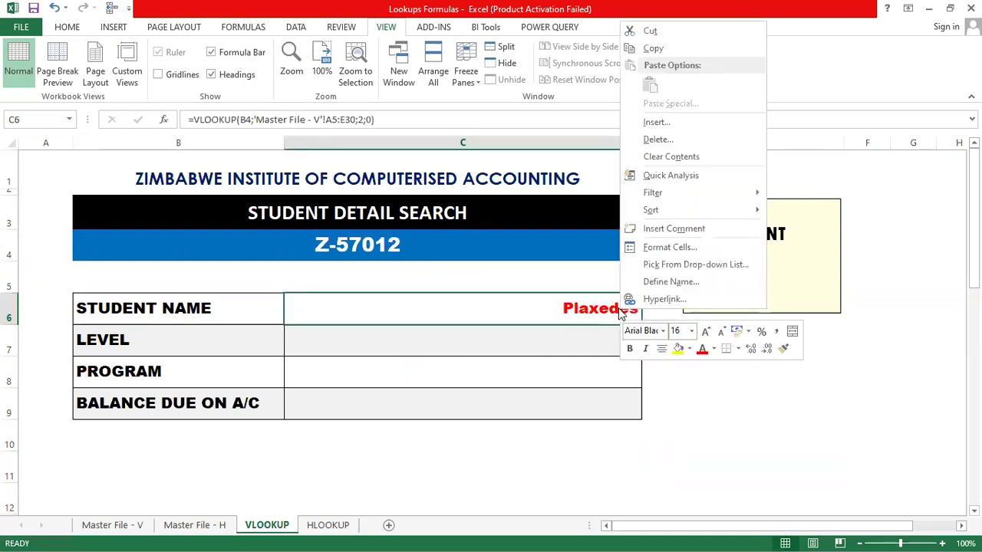
click(694, 48)
click(591, 340)
drag(591, 340, 569, 397)
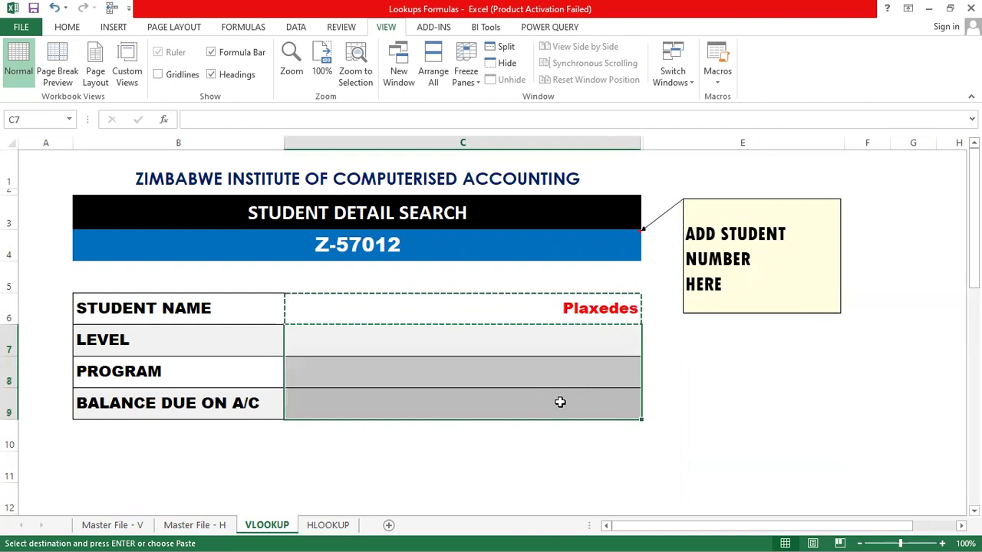
right_click(560, 407)
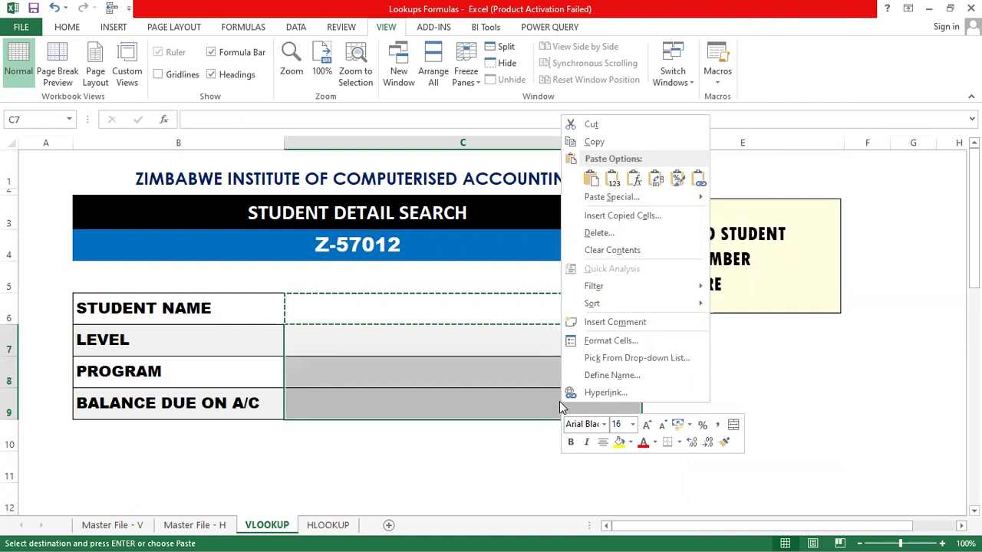
click(634, 181)
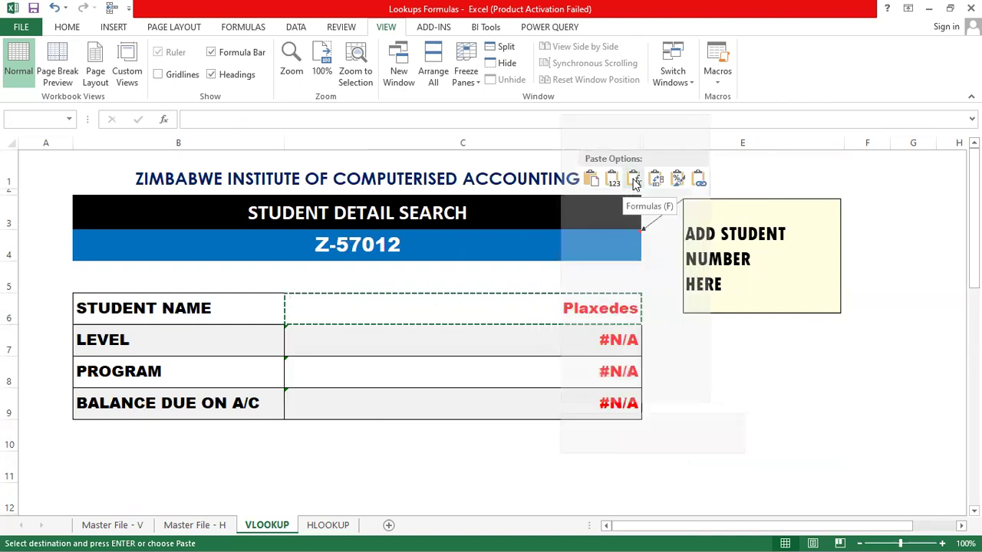
click(725, 369)
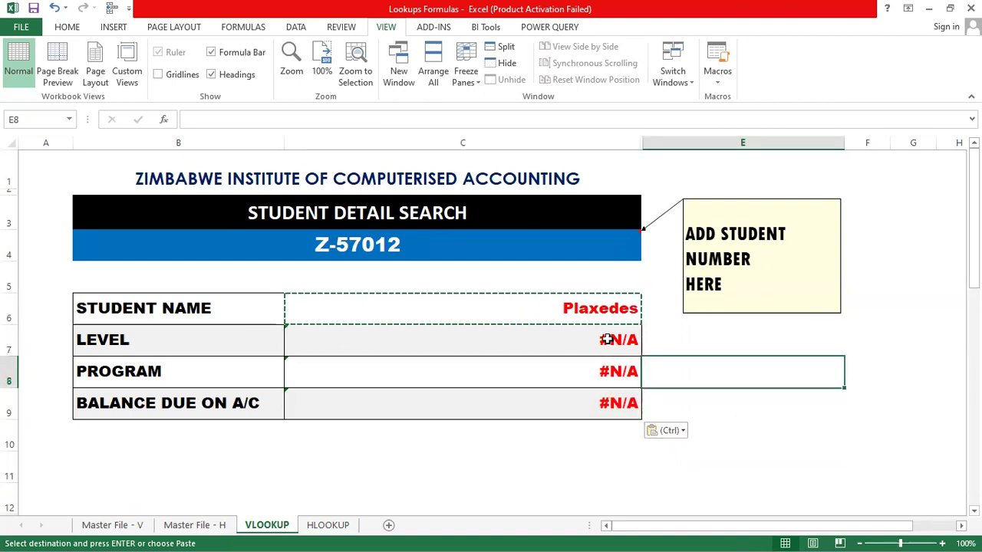
- Compare the references in the pasted C7, C8 and C9 formulas with the original formula in C6
click(607, 339)
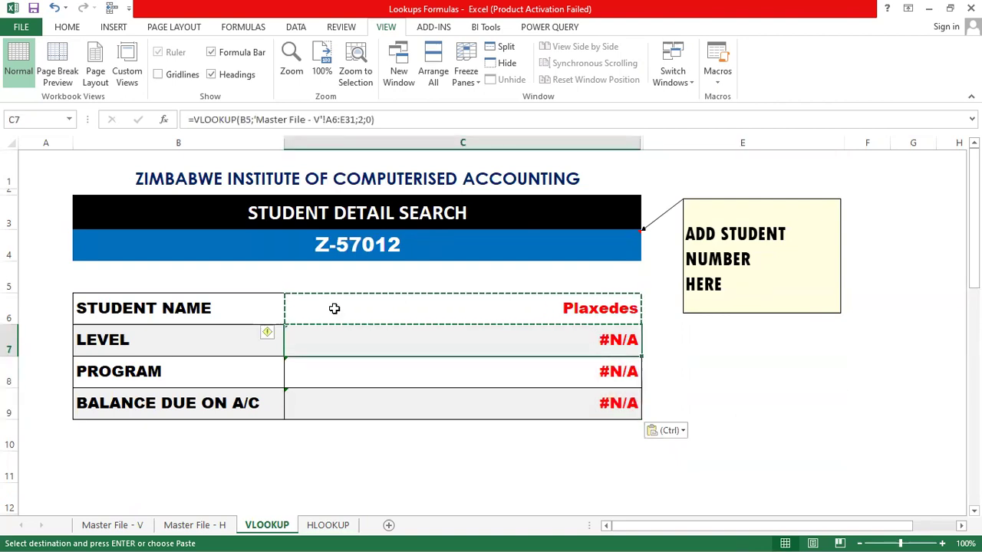
click(616, 371)
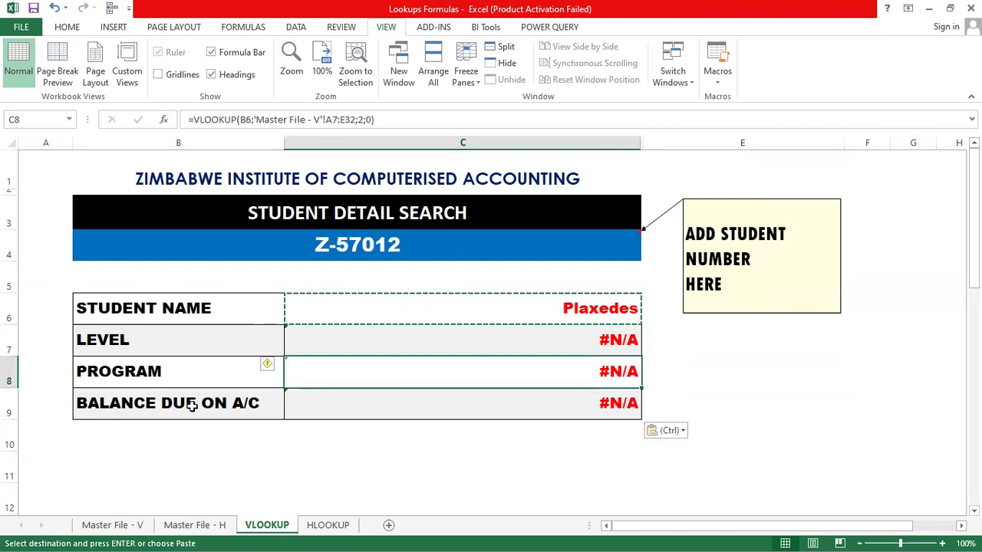
click(625, 398)
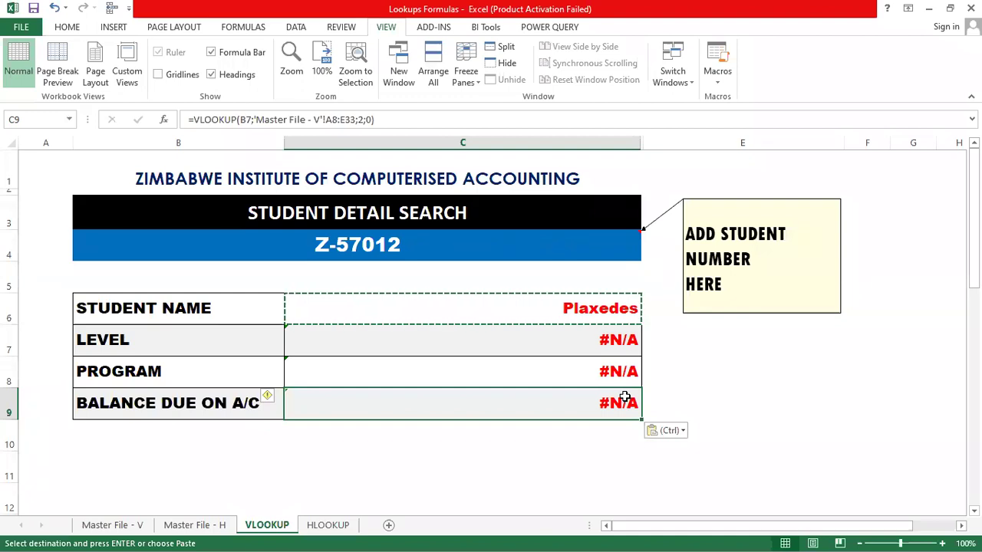
click(603, 338)
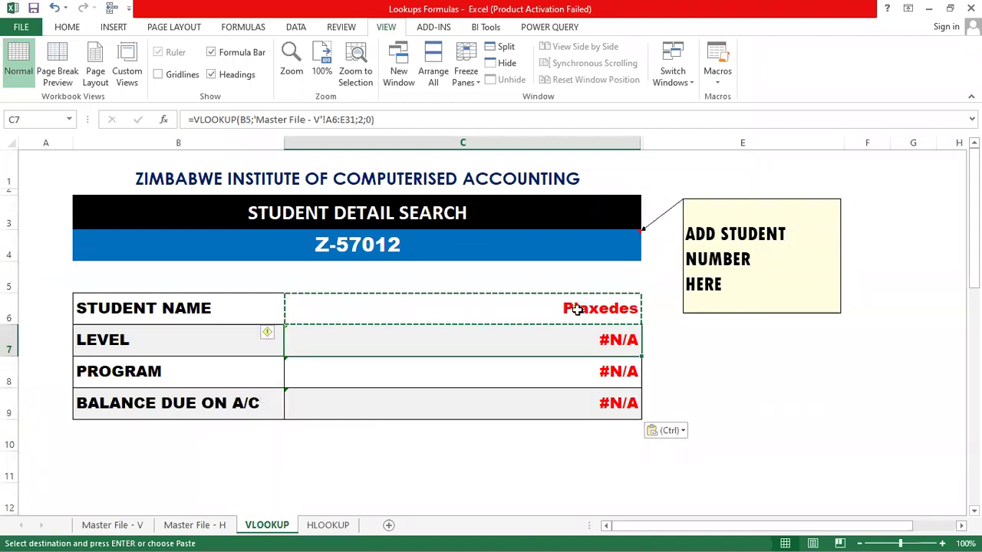
click(577, 308)
key(Escape)
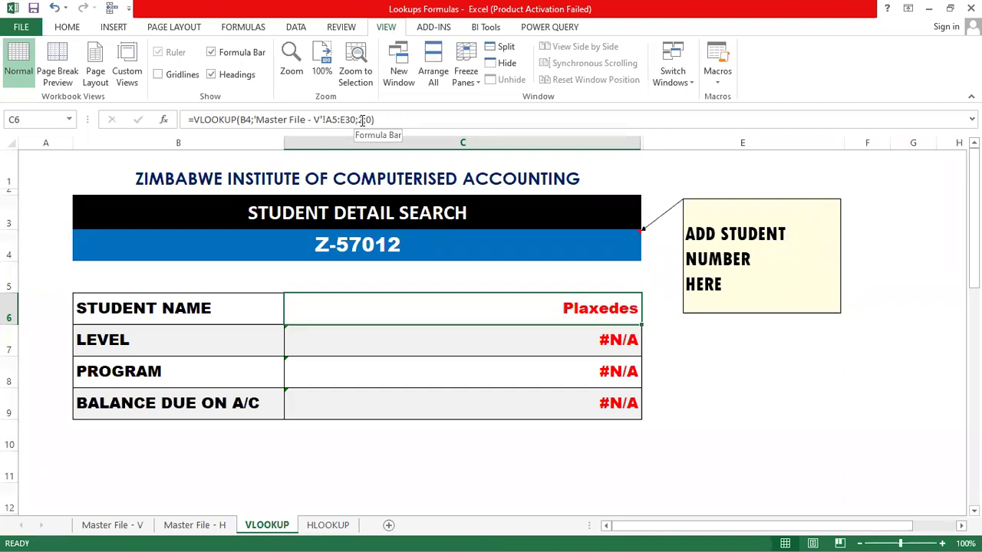
- In the LEVEL formula in C7, set the lookup value to B4 and the Master File - V table array to A5:E30
click(540, 329)
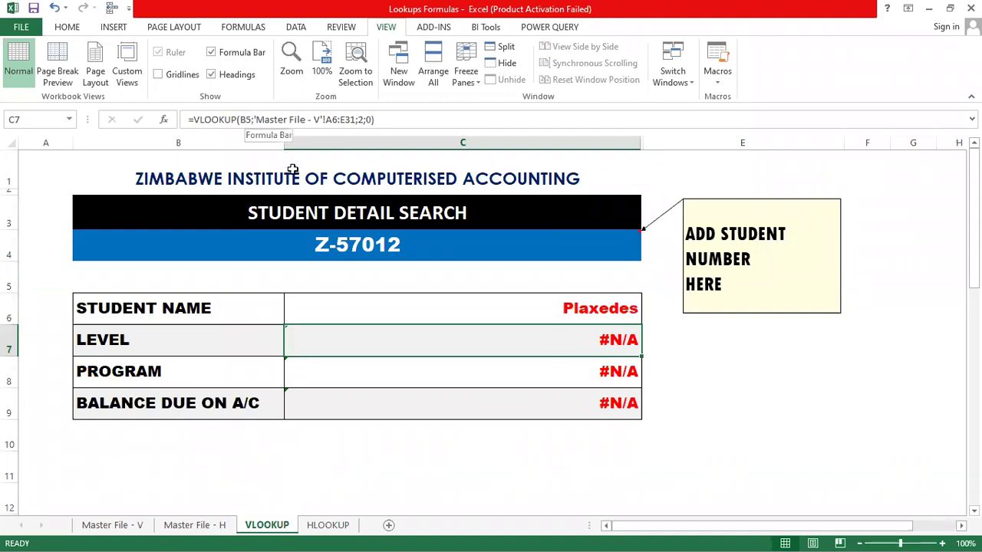
key(F2)
key(BackSpace)
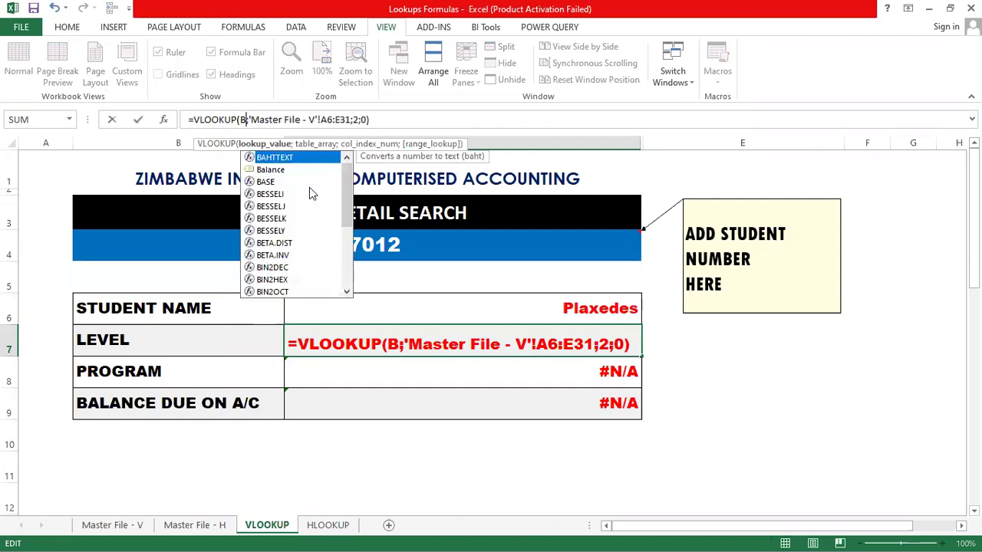
text(4)
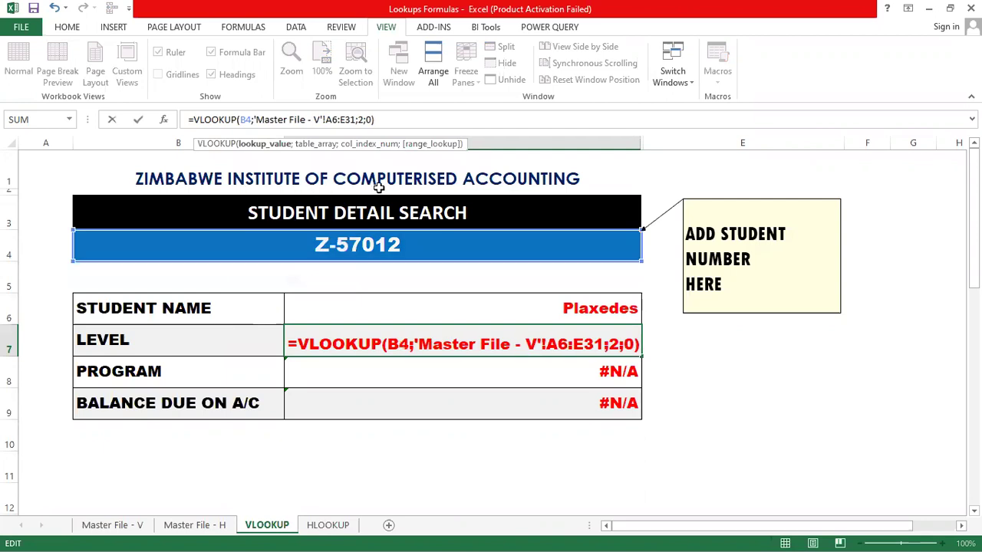
click(337, 119)
key(BackSpace)
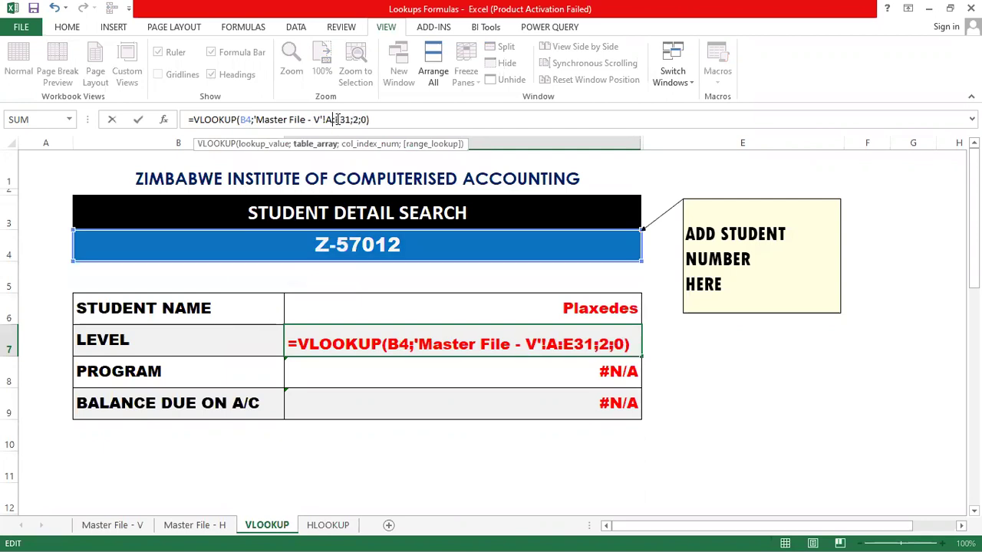
text(5)
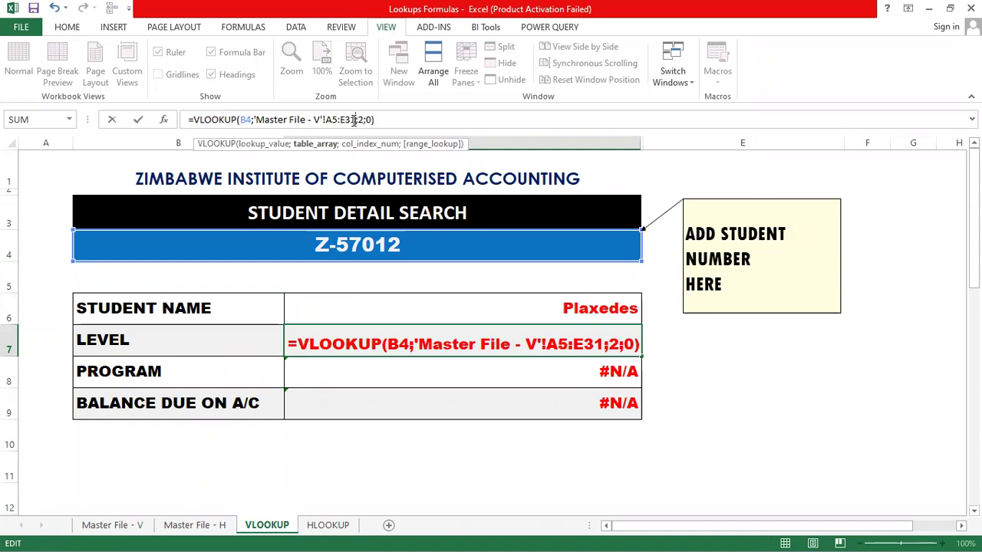
click(353, 120)
key(BackSpace)
text(0)
- Set the column index of the C7 LEVEL formula to 3 and commit the formula
click(361, 120)
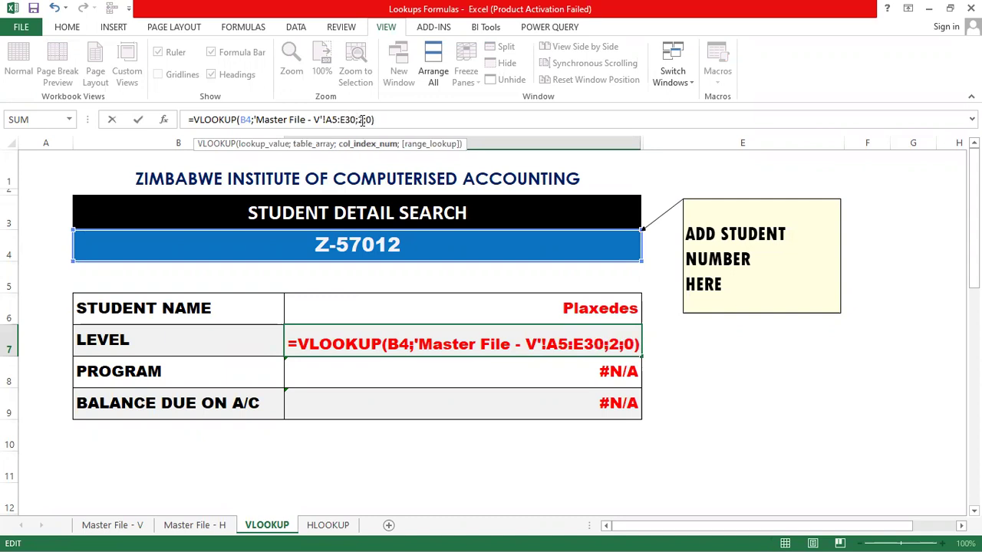
key(BackSpace)
text(3)
key(Return)
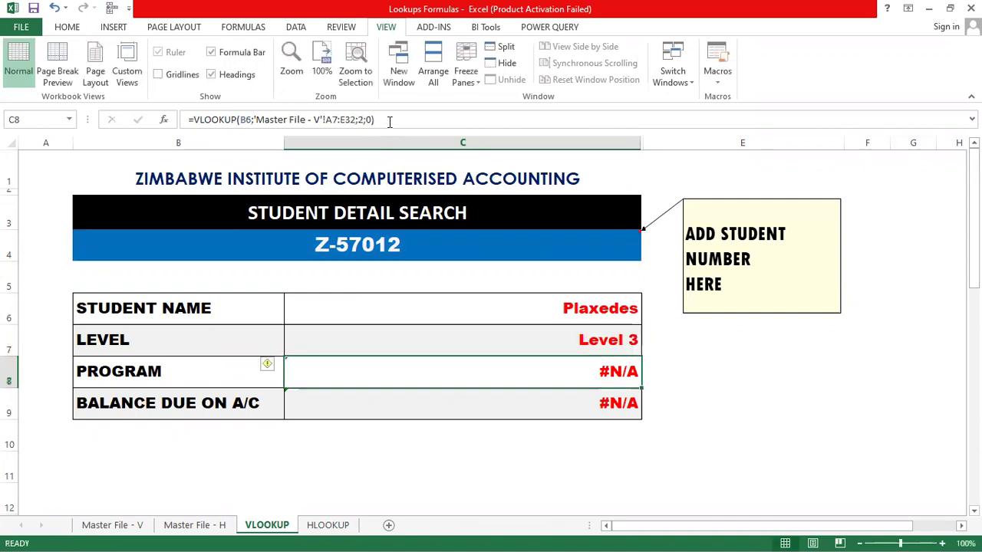
- In the PROGRAM formula in C8, set the lookup value to B4 and the Master File - V table array to A5:E30
click(251, 121)
key(BackSpace)
text(4)
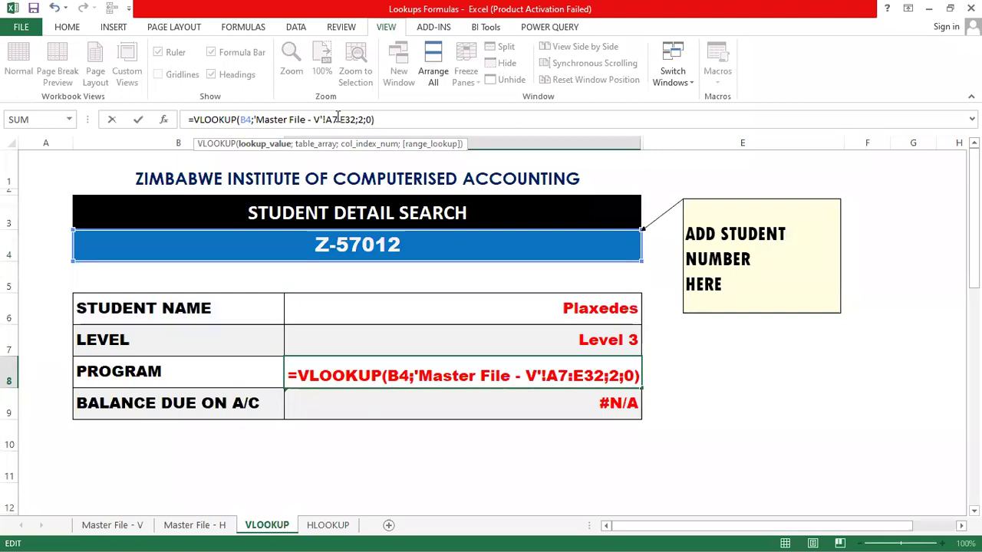
click(337, 119)
key(BackSpace)
text(5)
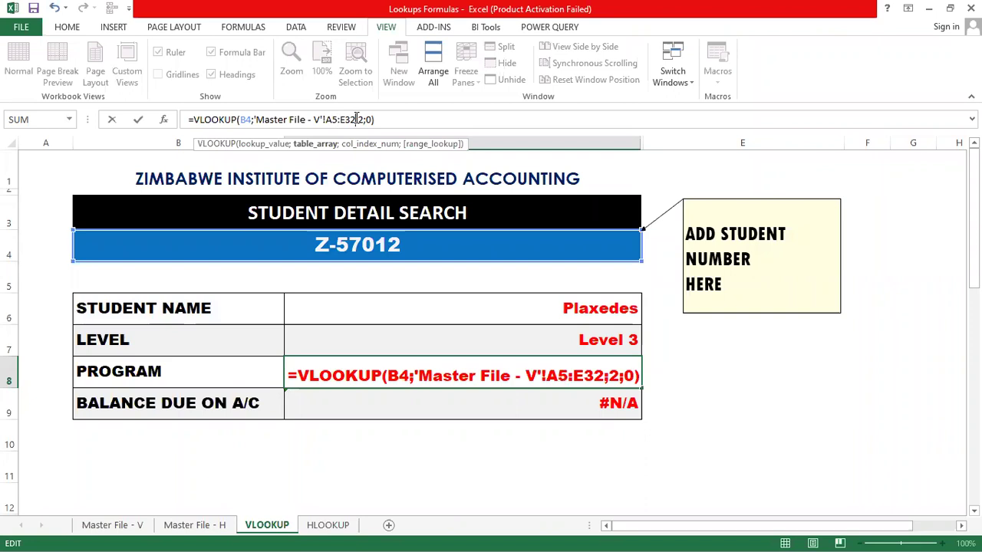
click(356, 119)
key(BackSpace)
text(0)
- Set the column index of the C8 PROGRAM formula to 4 and commit the formula
click(360, 119)
key(BackSpace)
text(4)
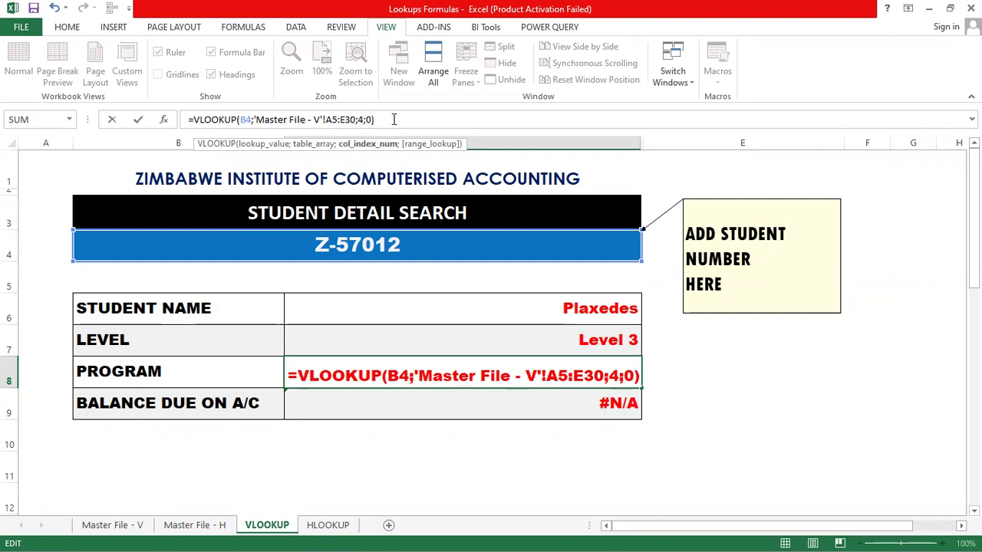
key(Return)
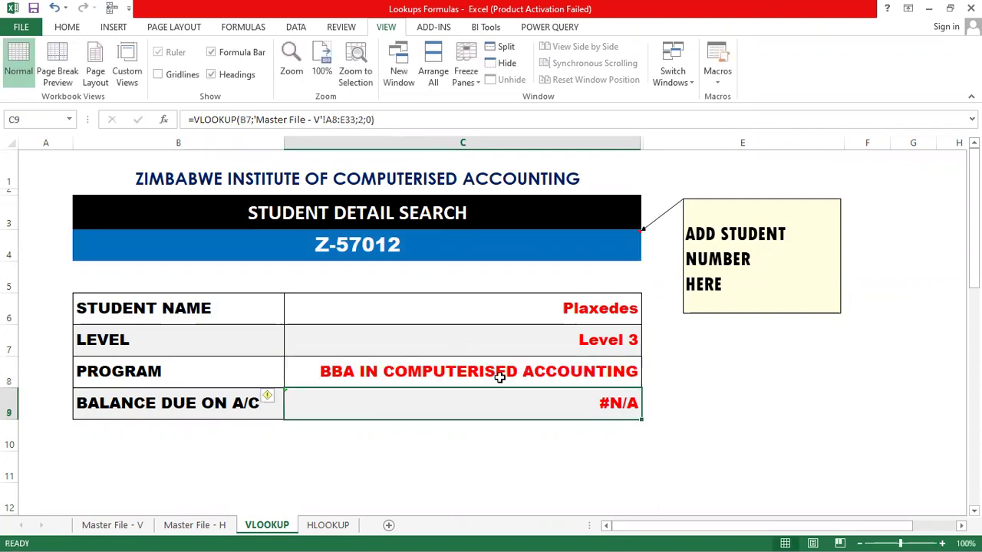
- In the BALANCE DUE ON A/C formula in C9, set the lookup value to B5 and the Master File - V table array to A5:E30
click(252, 122)
key(BackSpace)
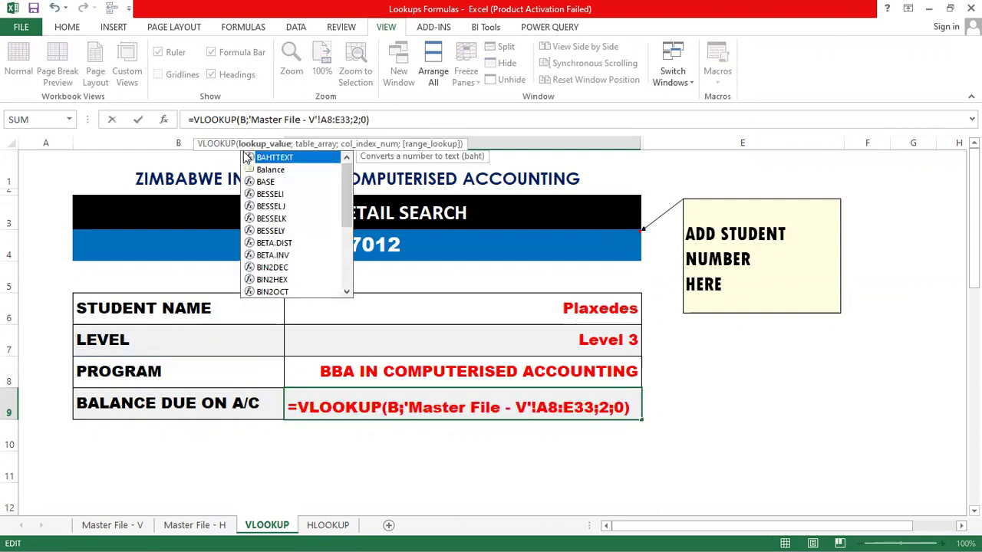
text(5)
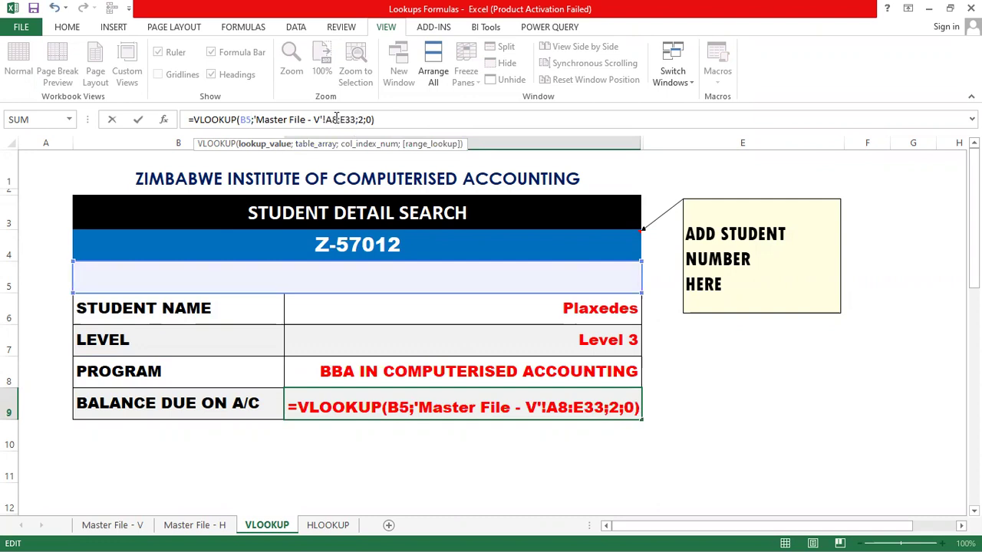
click(336, 121)
key(BackSpace)
text(5)
click(355, 121)
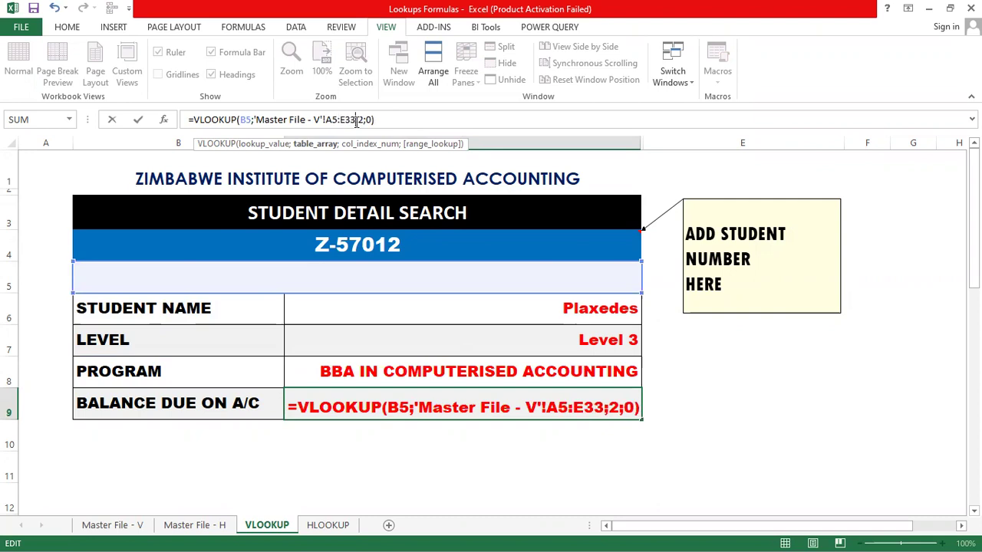
key(BackSpace)
text(0)
- Set the column index of the C9 balance formula to 5 and commit the formula
click(362, 118)
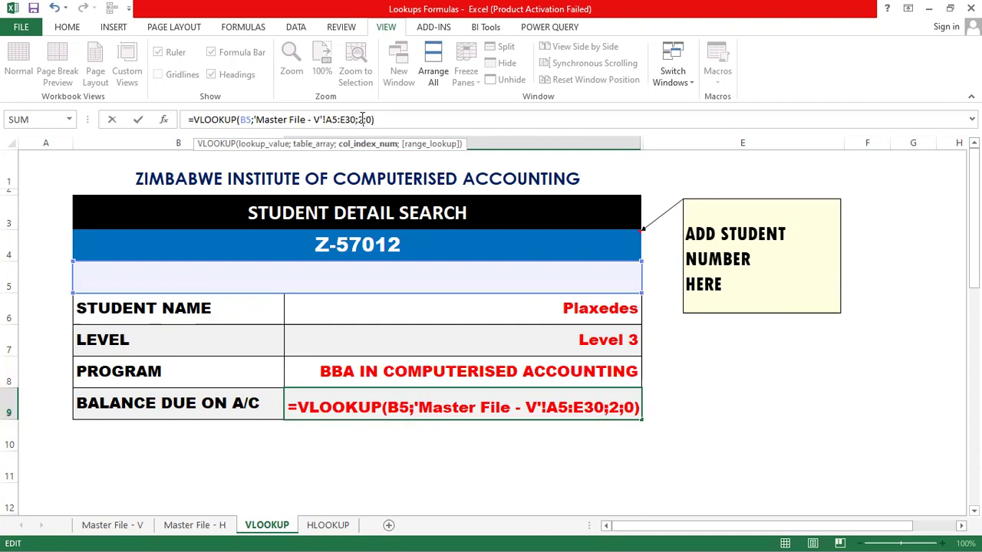
key(Delete)
text(5)
key(Return)
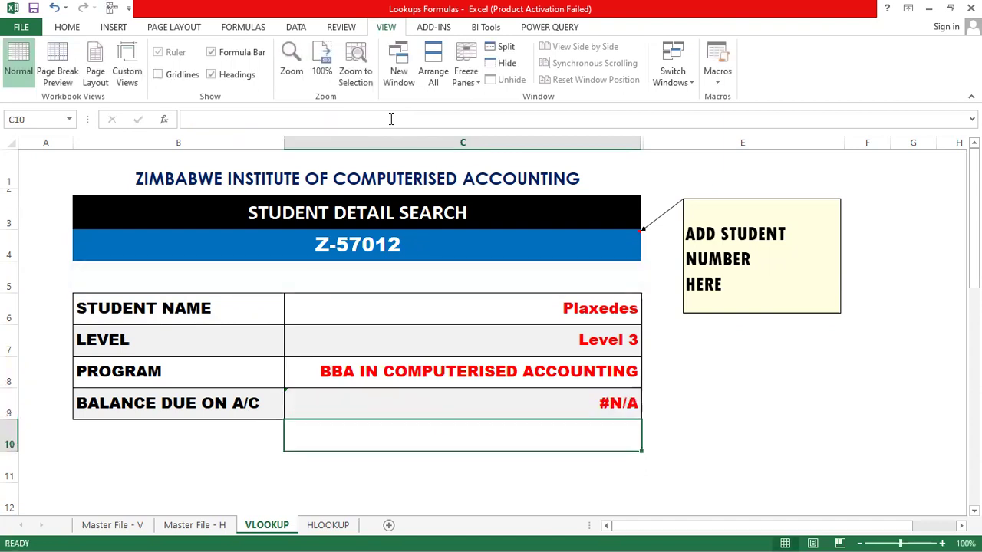
- Check the balance formula in C9 against the Master File - V sheet and correct its lookup value to B4
click(554, 402)
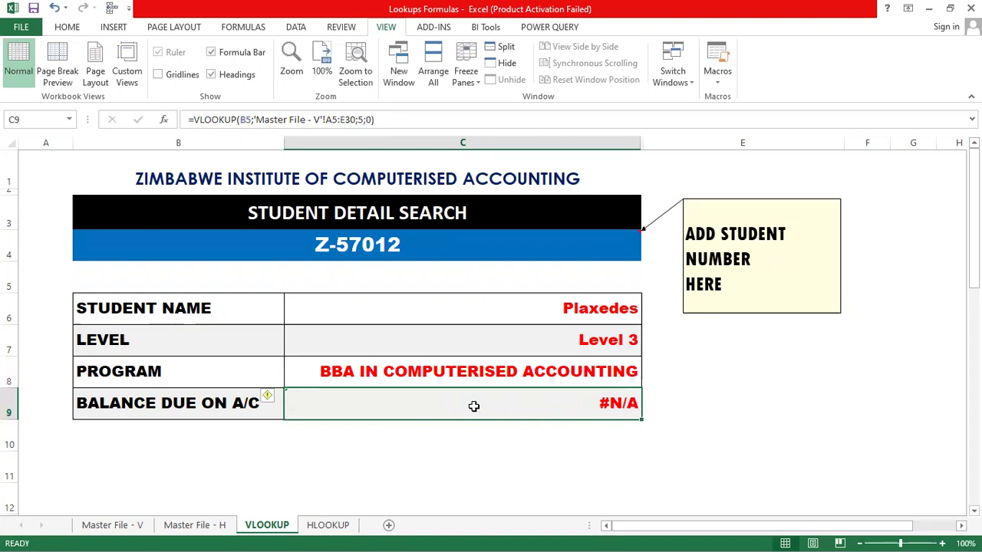
click(123, 528)
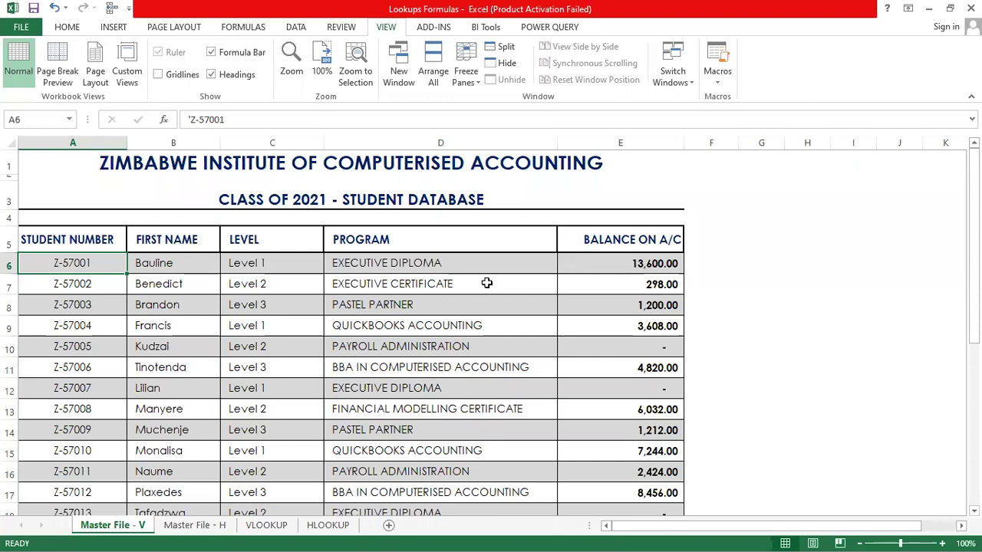
click(276, 527)
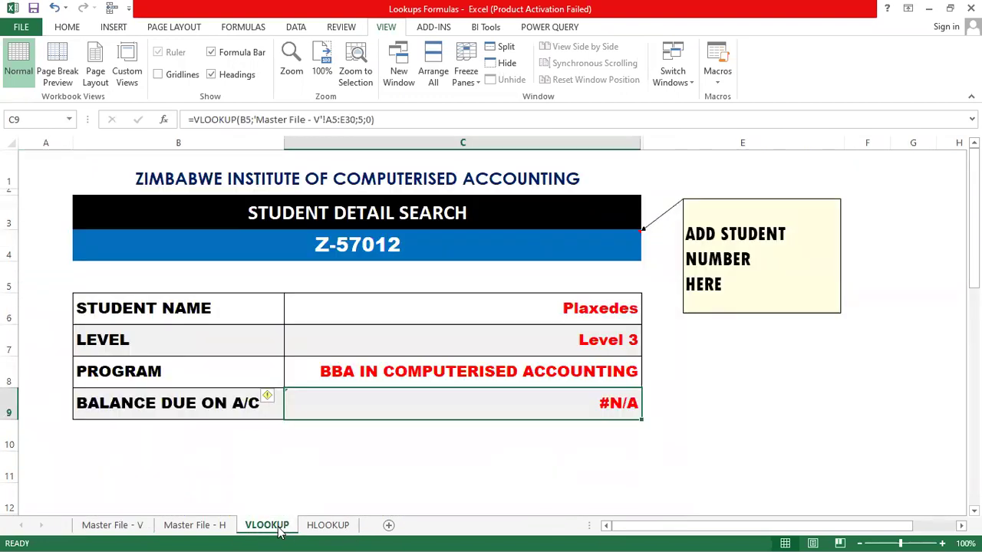
click(134, 528)
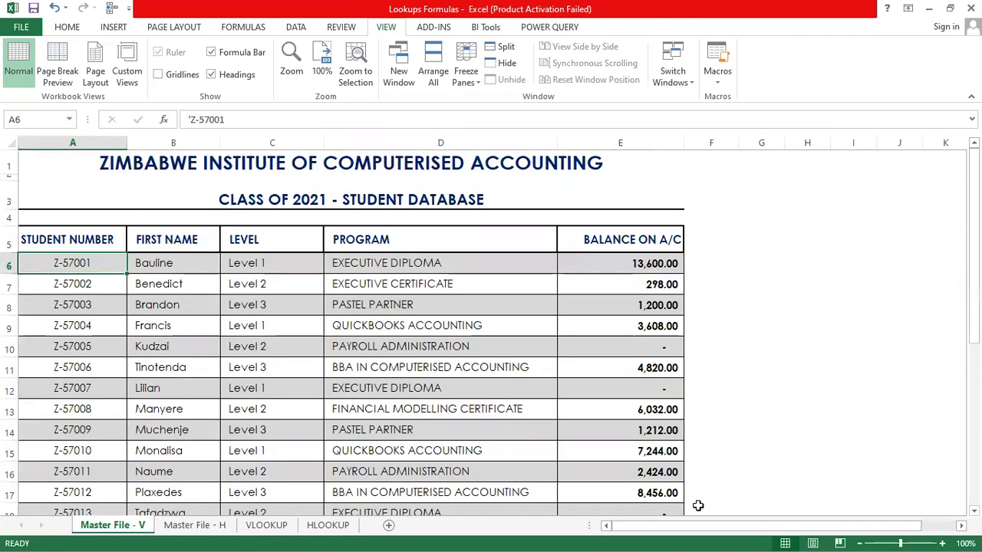
click(267, 526)
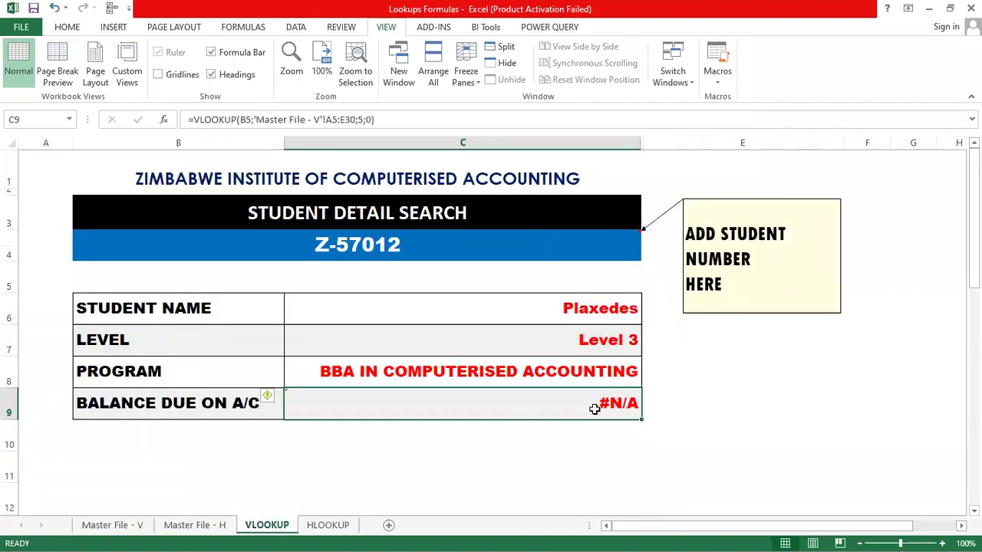
click(252, 121)
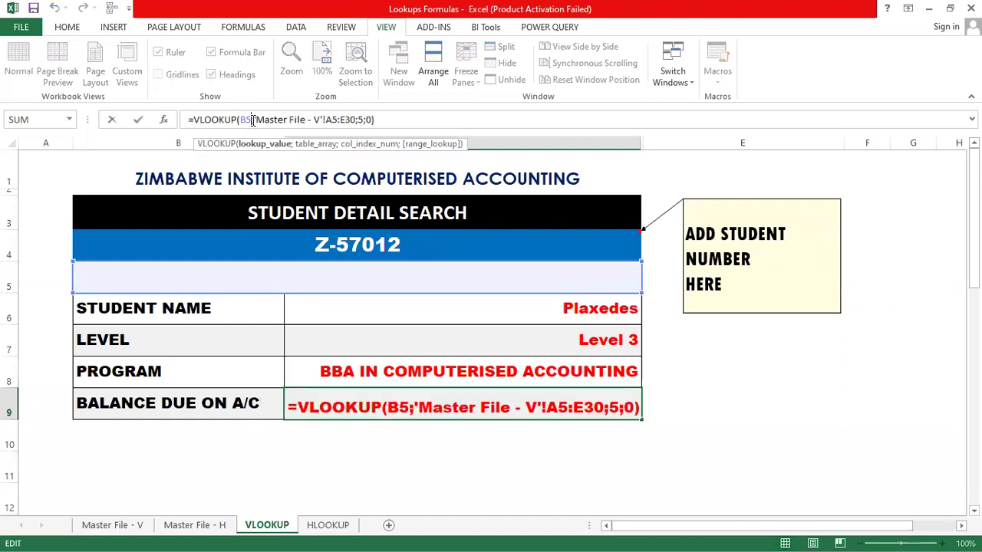
key(BackSpace)
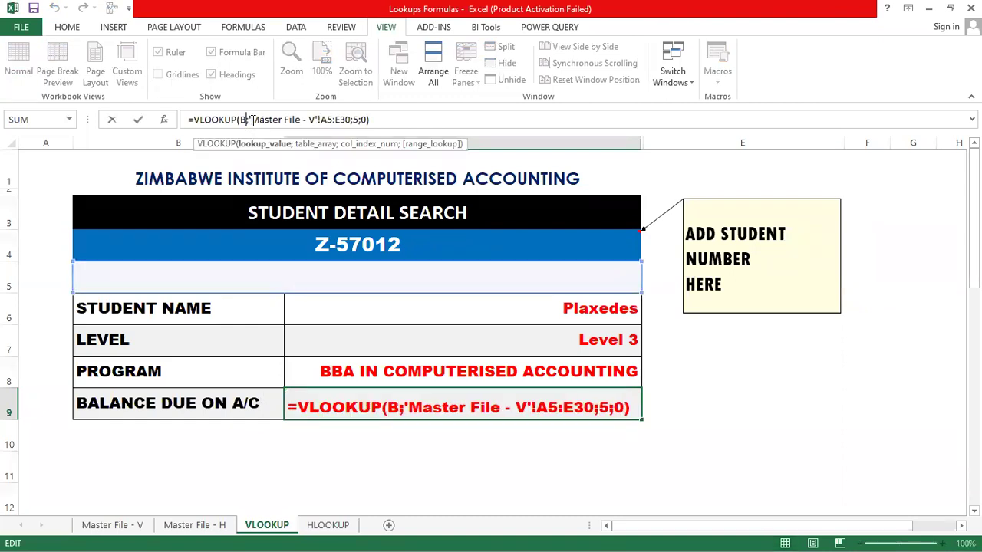
text(4)
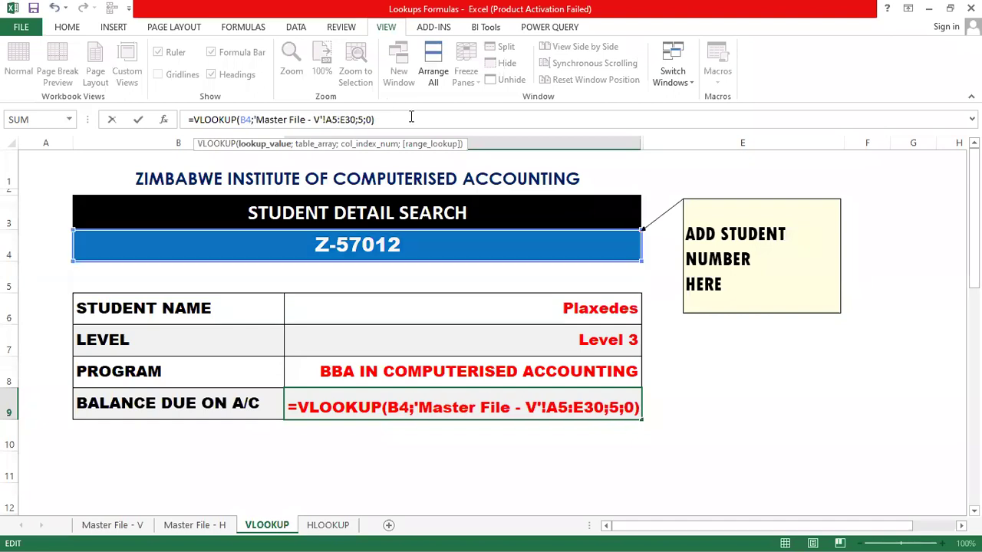
key(Return)
click(828, 365)
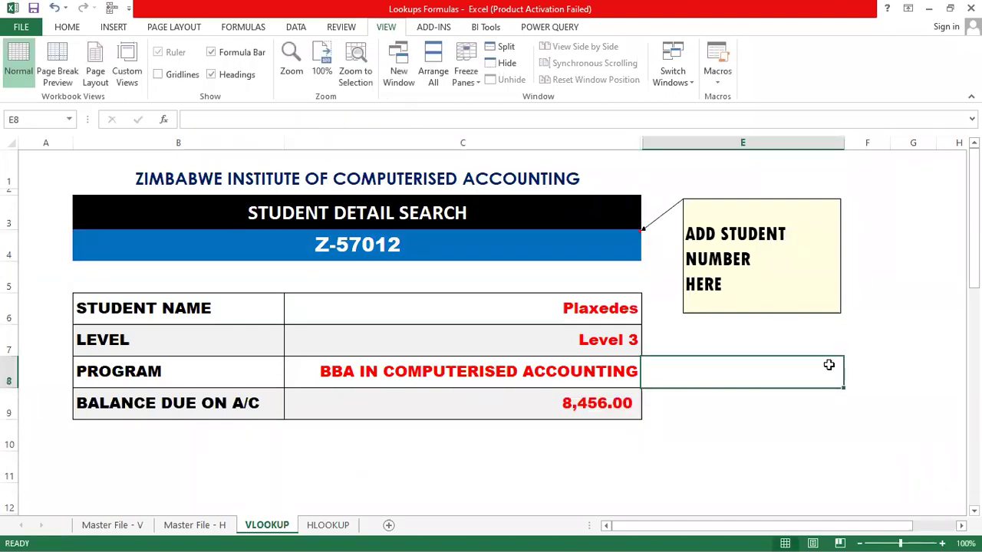
click(779, 423)
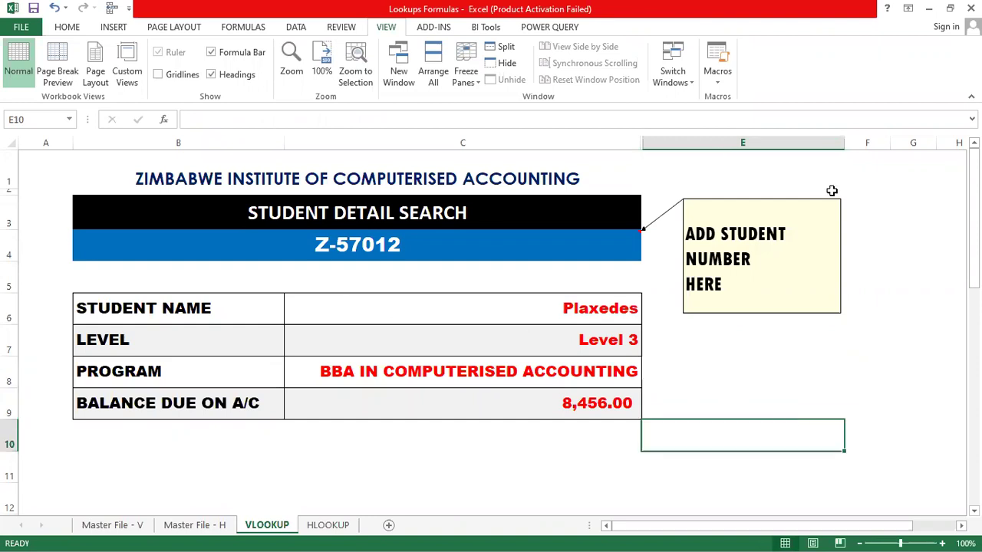
click(879, 213)
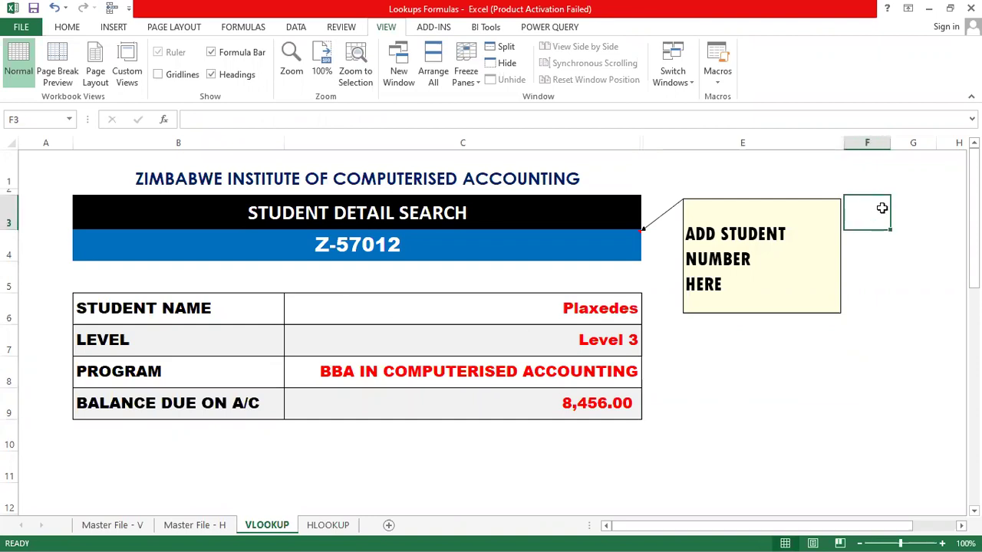
- Auto-hide the ribbon so the student search form has more room
click(908, 9)
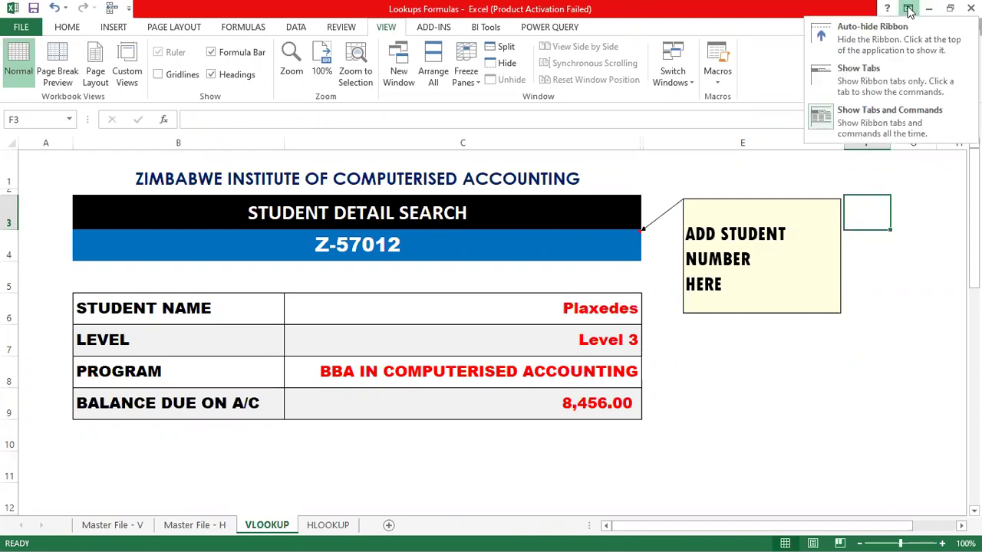
click(604, 105)
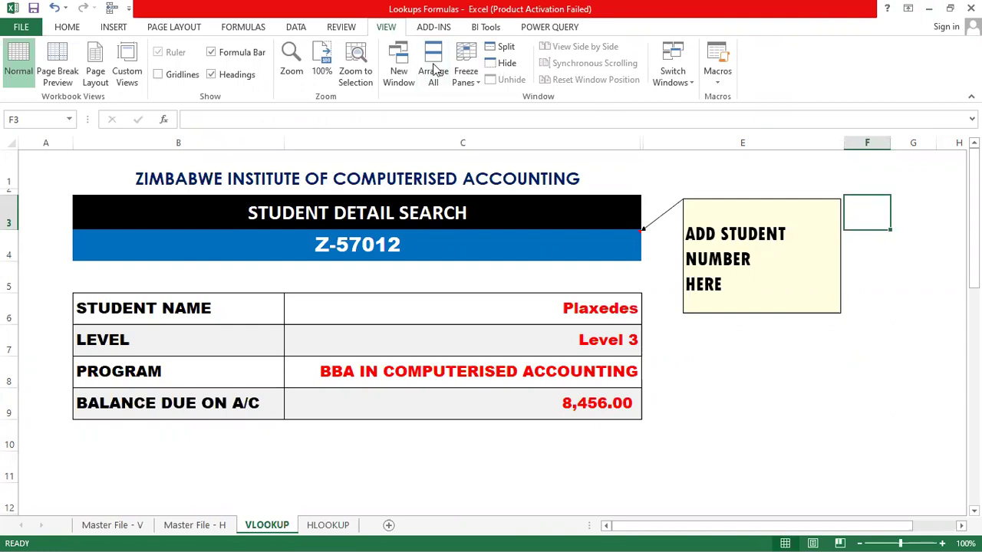
click(150, 22)
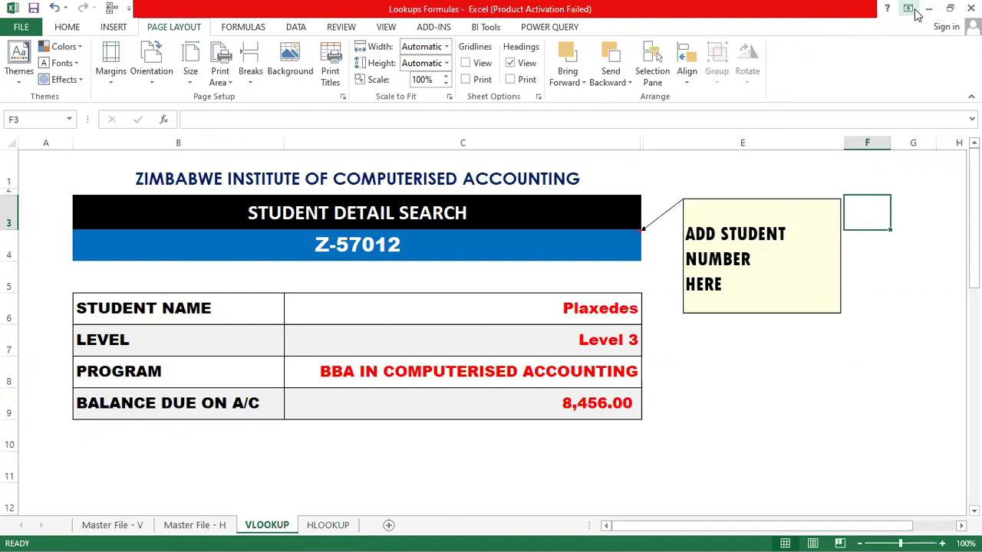
click(907, 12)
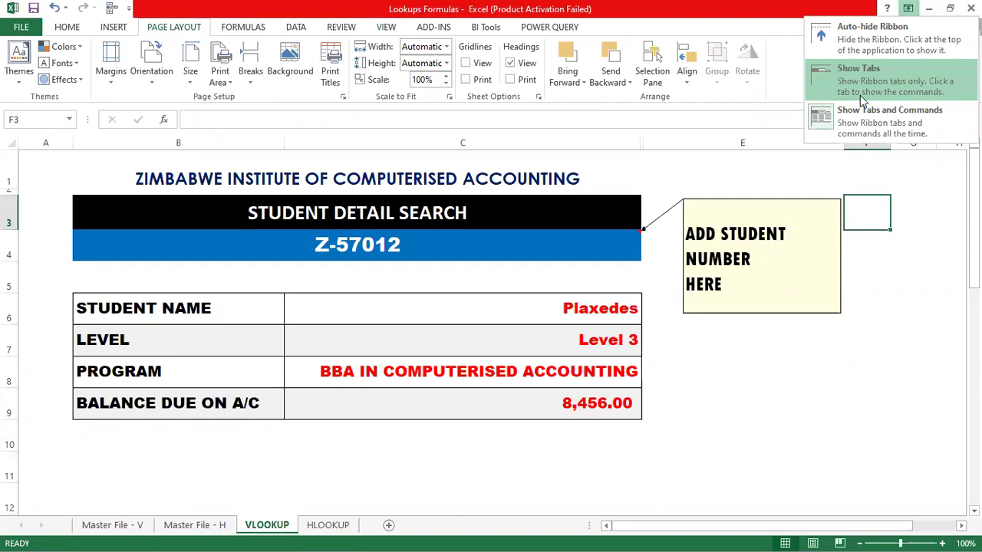
click(861, 34)
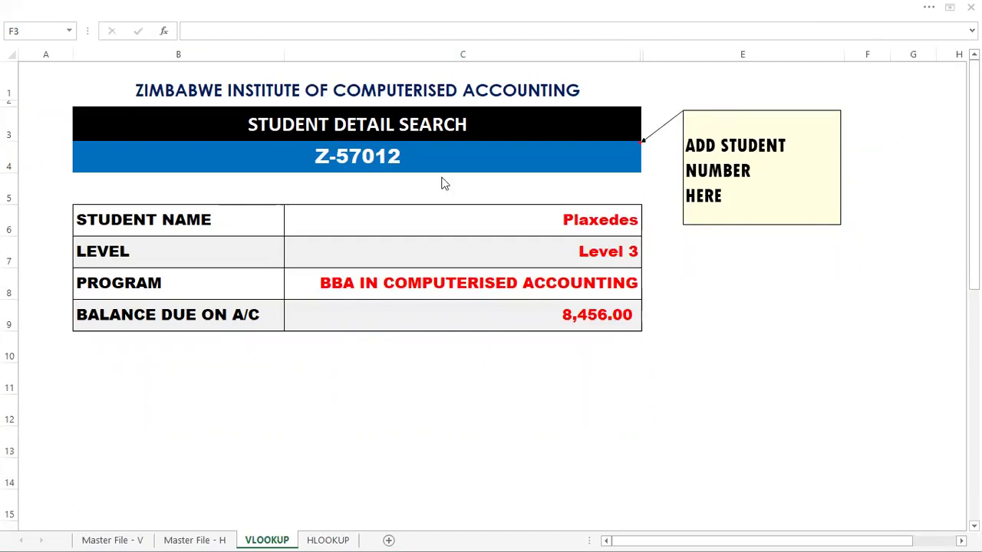
- Test the lookups by changing the last digit of the student number in B4 to 3
double_click(399, 157)
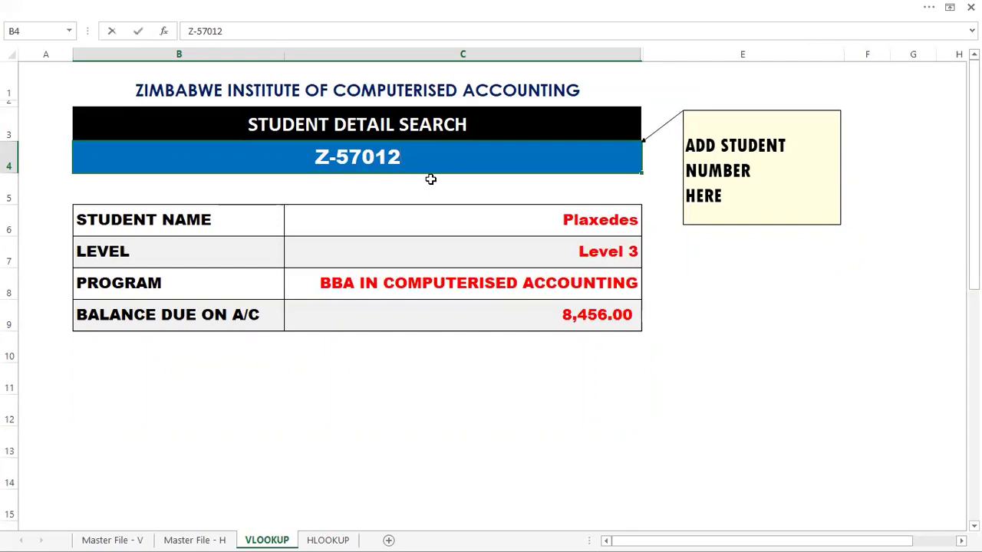
key(BackSpace)
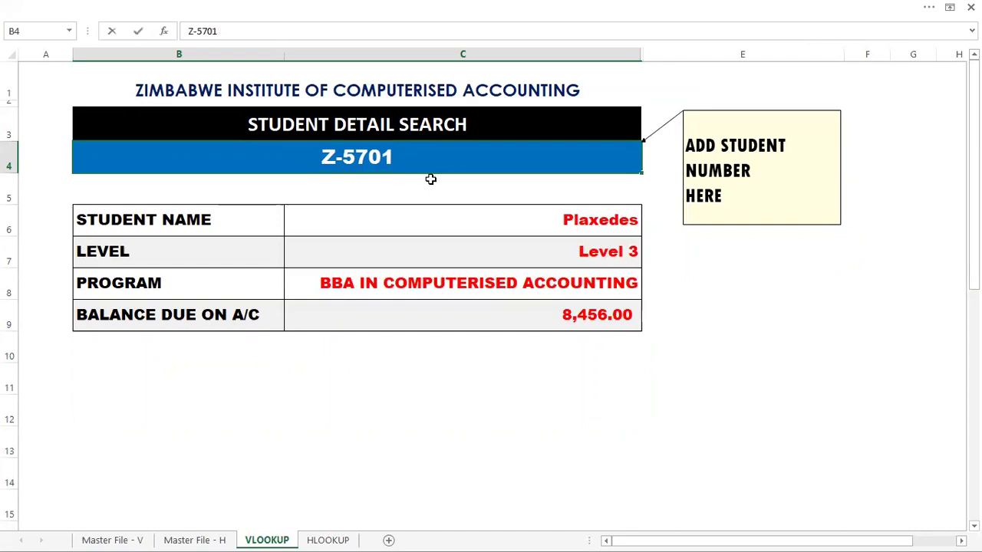
text(3)
key(Return)
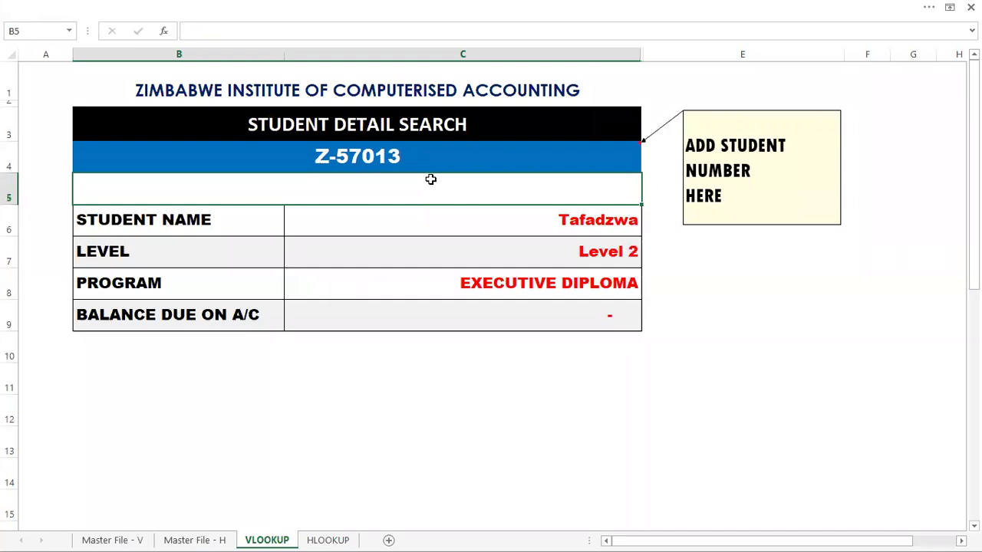
click(593, 323)
click(742, 388)
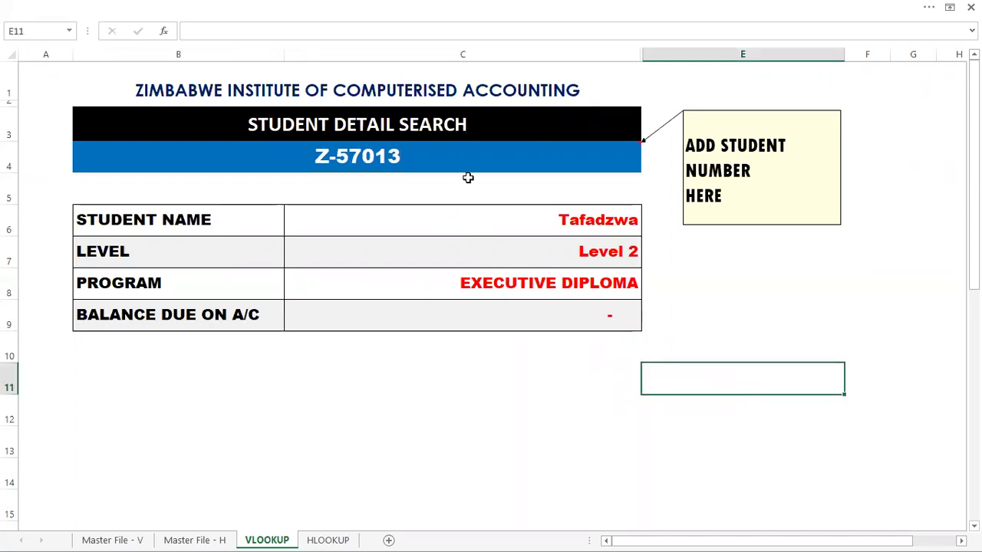
- Look up another student by changing the last digit of the student number in B4 to 9
double_click(440, 159)
key(BackSpace)
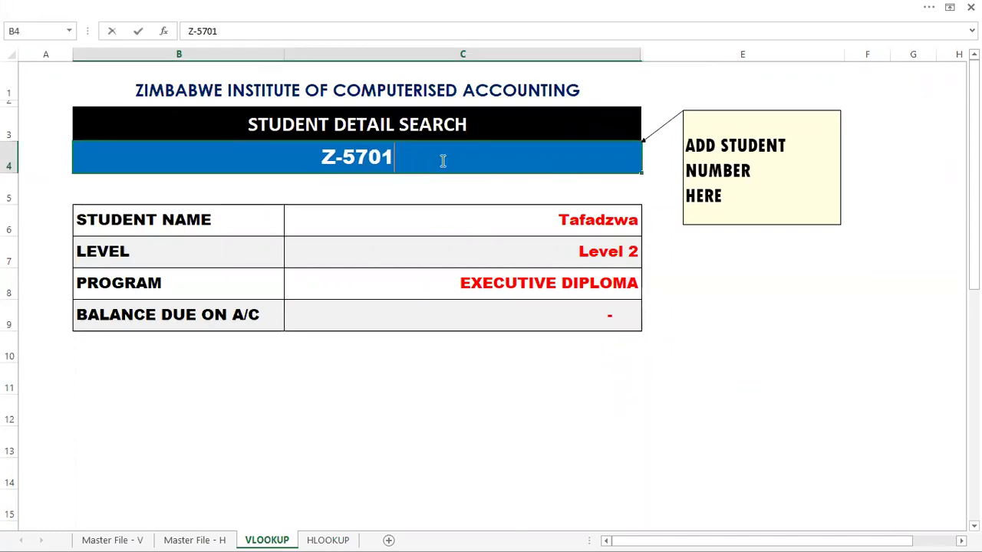
text(9)
key(Return)
click(747, 435)
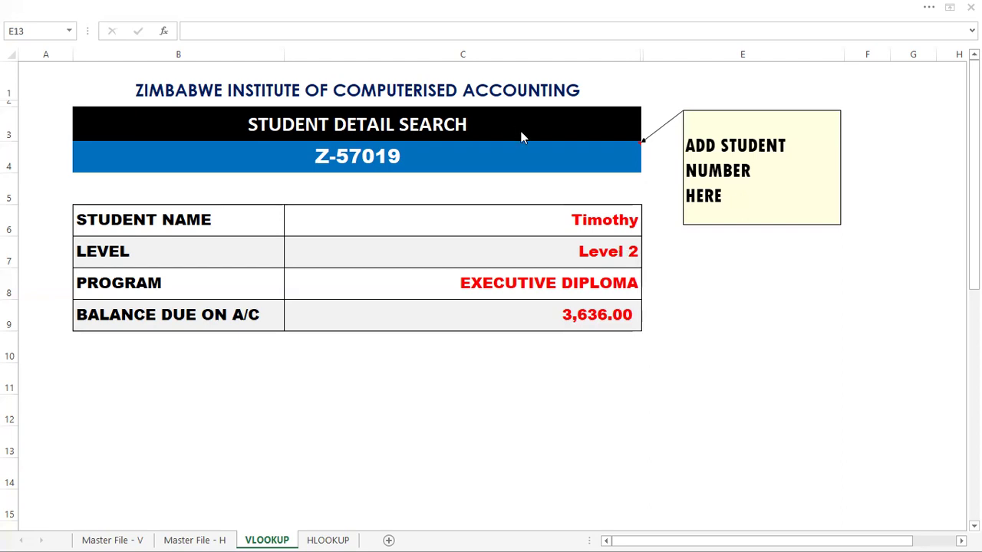
- Open the HLOOKUP sheet and inspect the Revenue formula in C6 of the store income statement
click(334, 535)
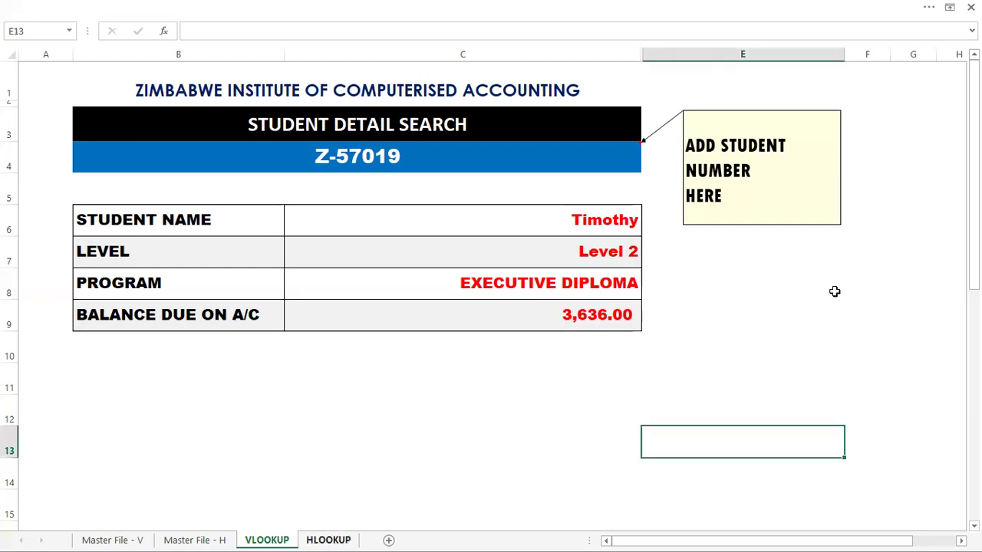
click(951, 8)
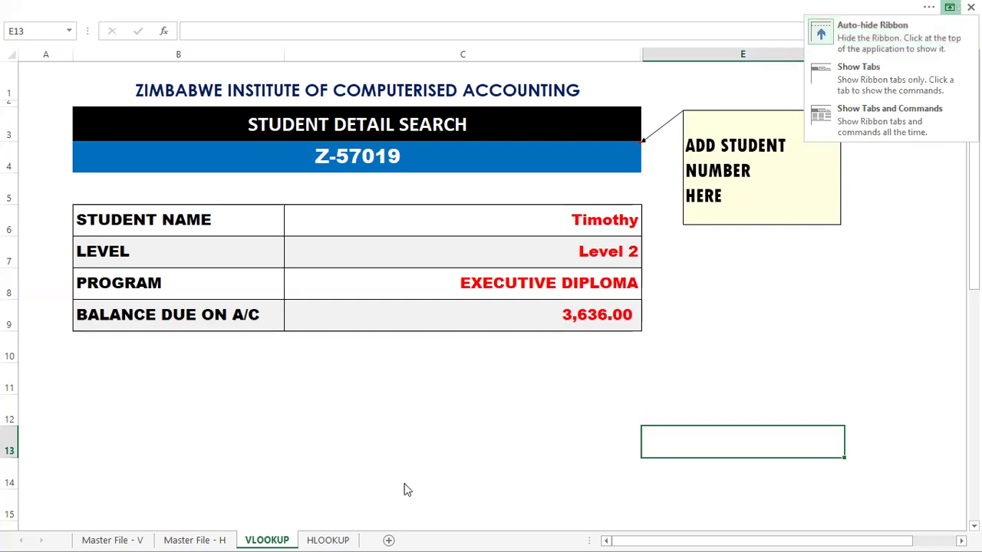
click(341, 535)
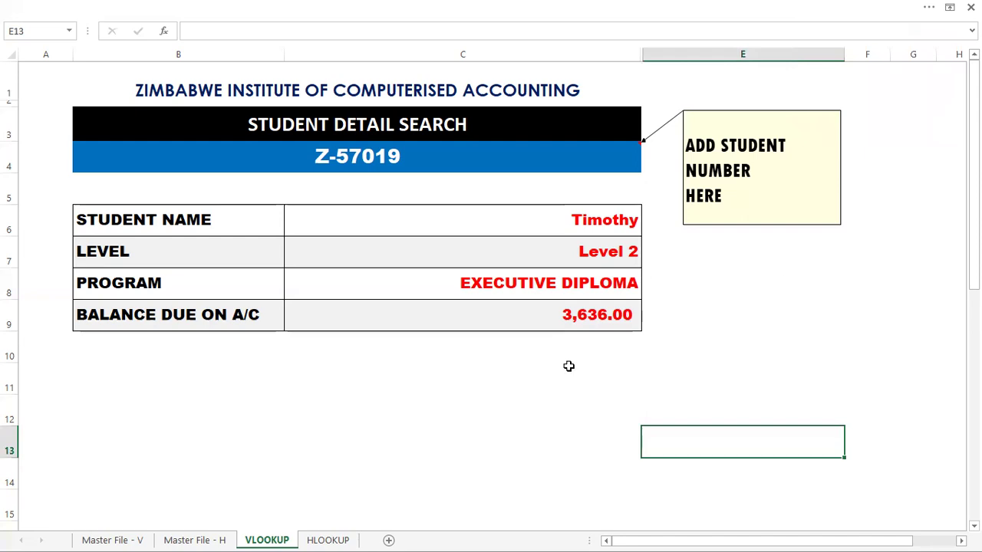
click(328, 538)
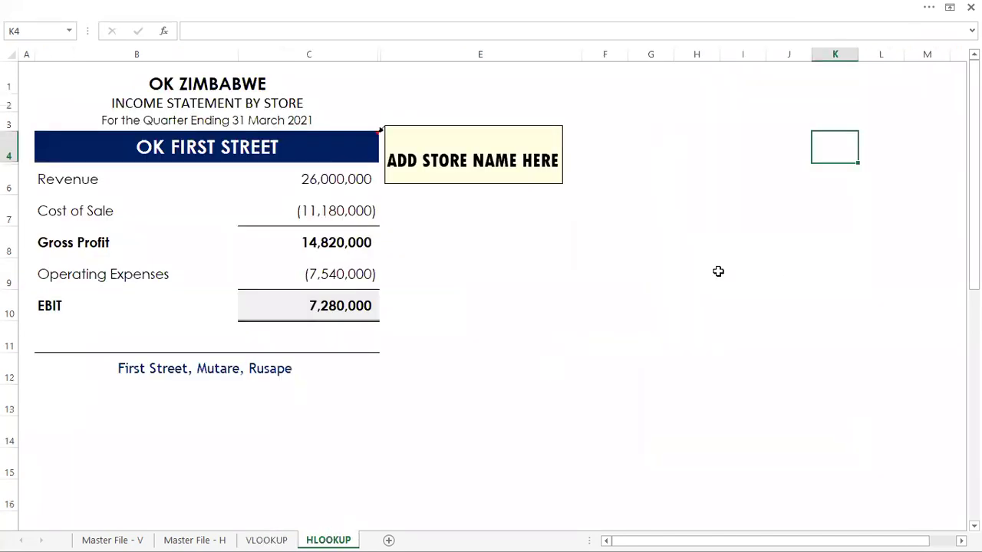
click(341, 176)
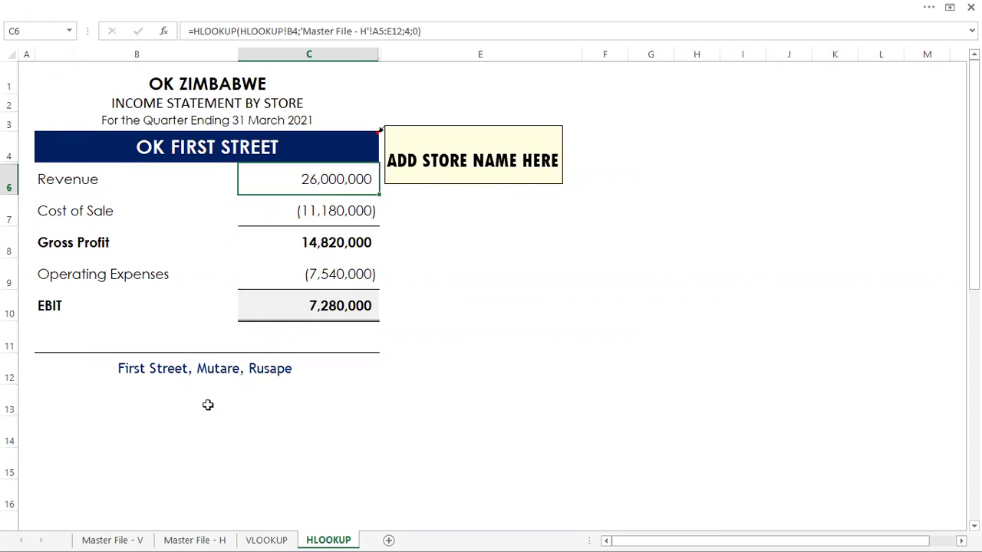
click(256, 485)
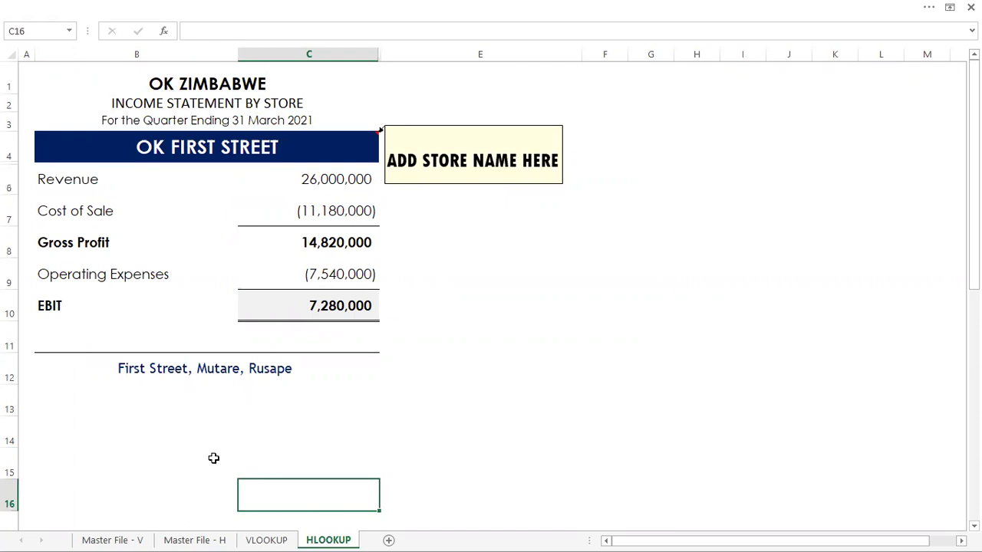
- Compare the income statement on the Master File - H sheet with the store statement on the HLOOKUP sheet
click(184, 537)
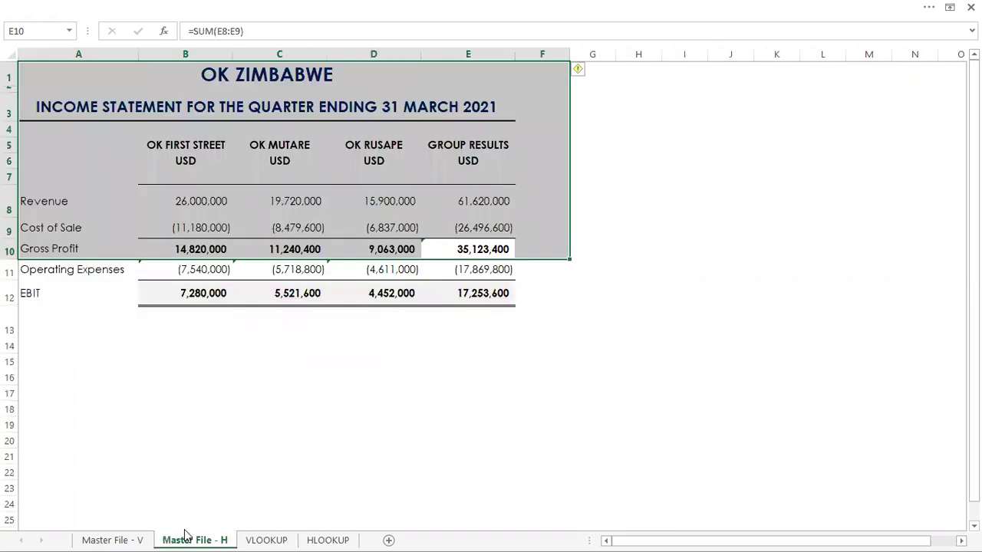
click(559, 461)
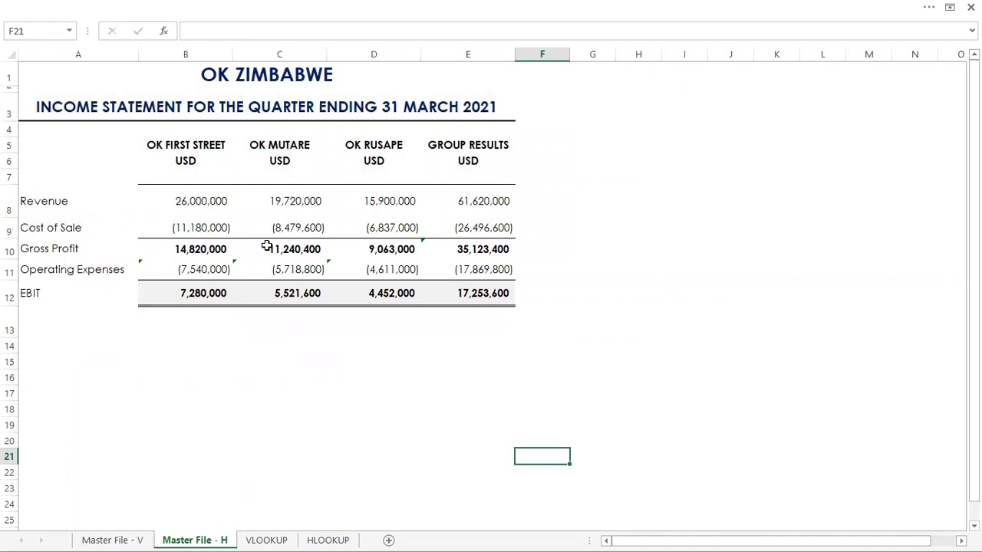
click(330, 540)
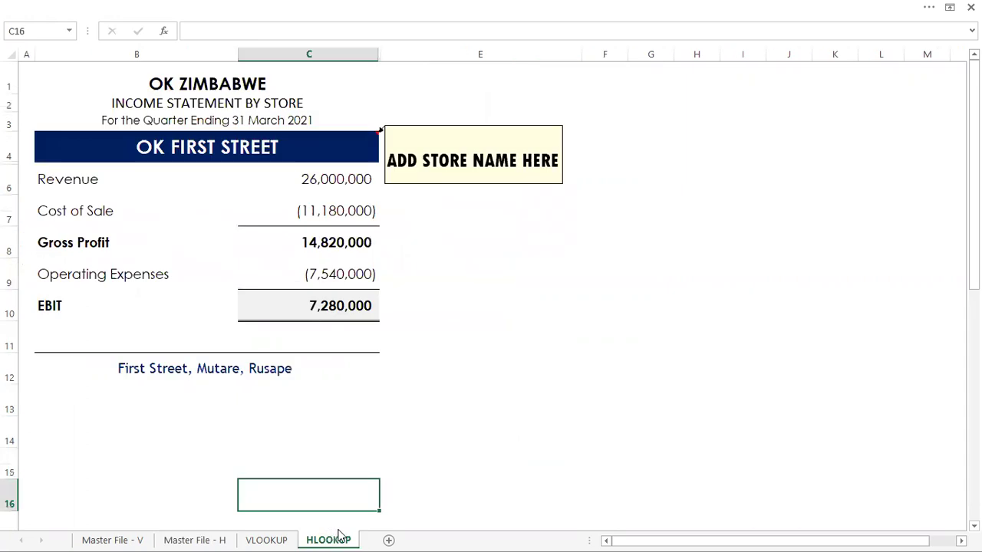
click(539, 323)
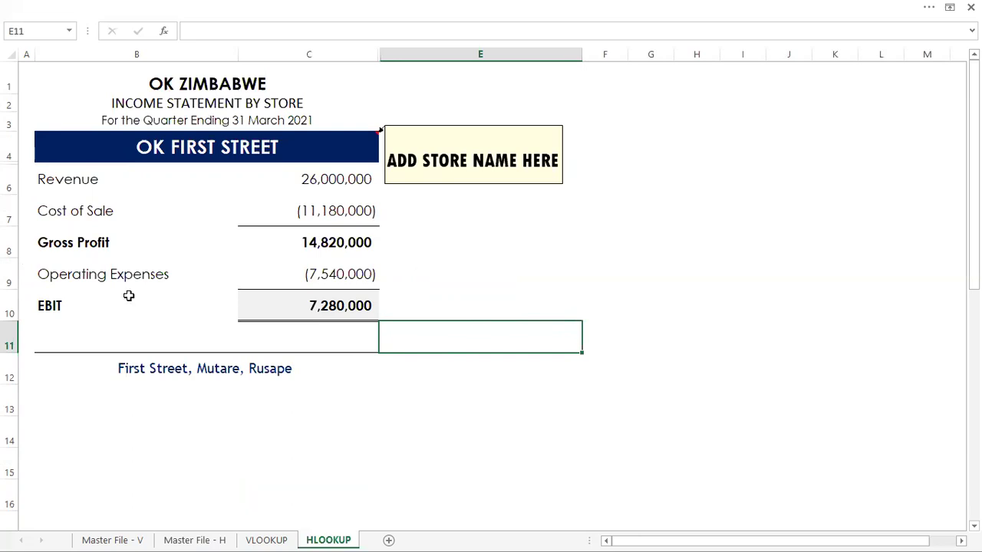
- Examine the store headings in B5:E5 of Master File - H and compare their layout with the student database on Master File - V
click(201, 537)
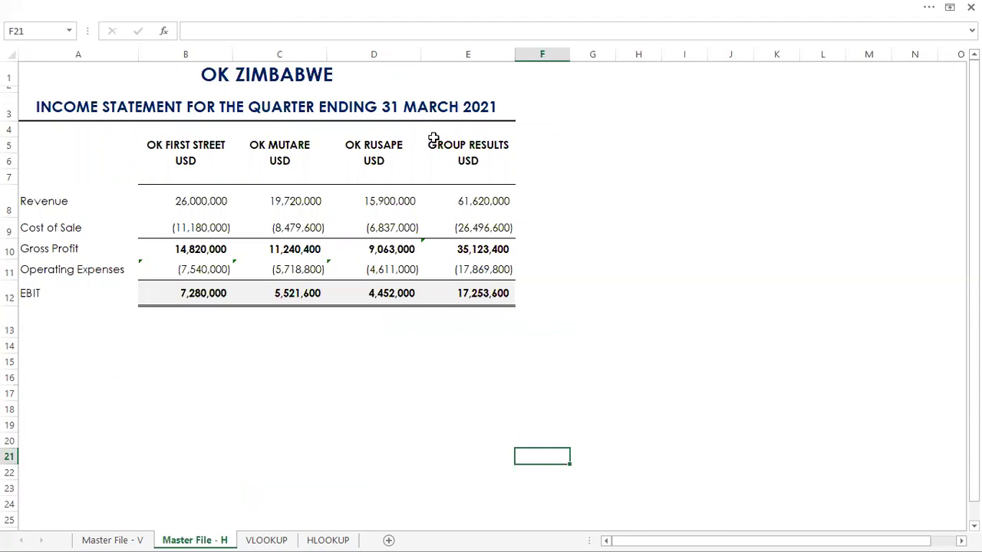
drag(185, 145, 472, 150)
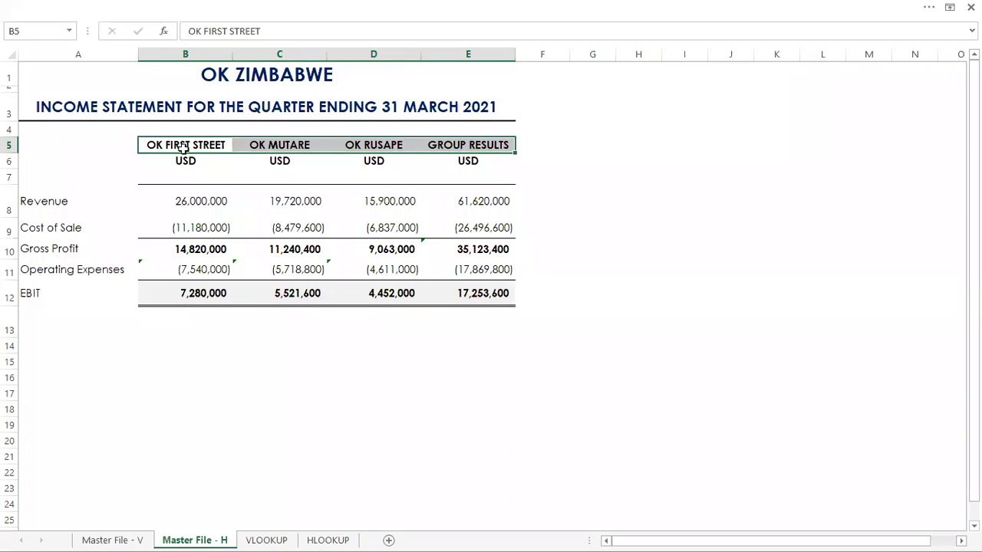
drag(169, 146, 439, 141)
click(208, 362)
click(103, 534)
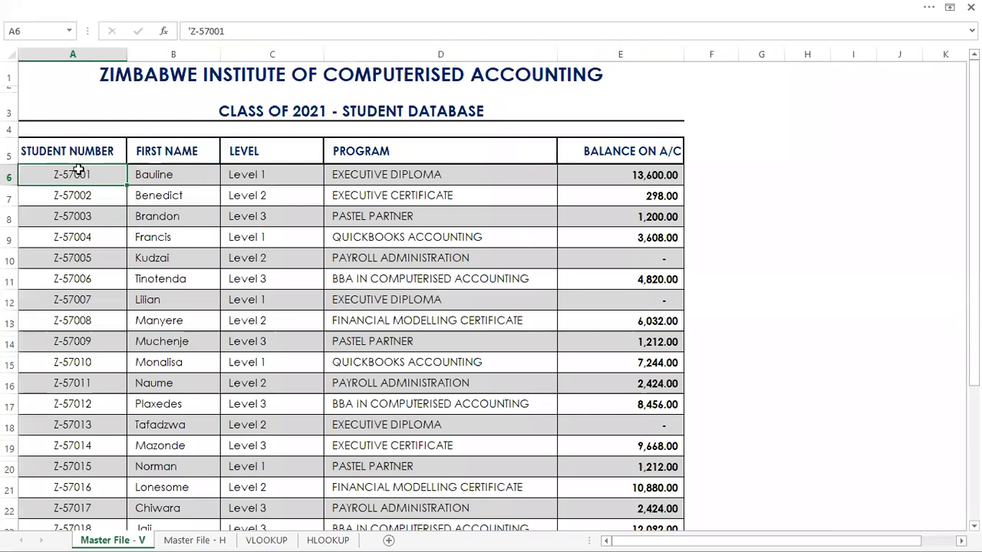
- Compare the vertical list of student numbers on Master File - V with the horizontal store headings in B5:E5 of Master File - H
drag(78, 170, 68, 249)
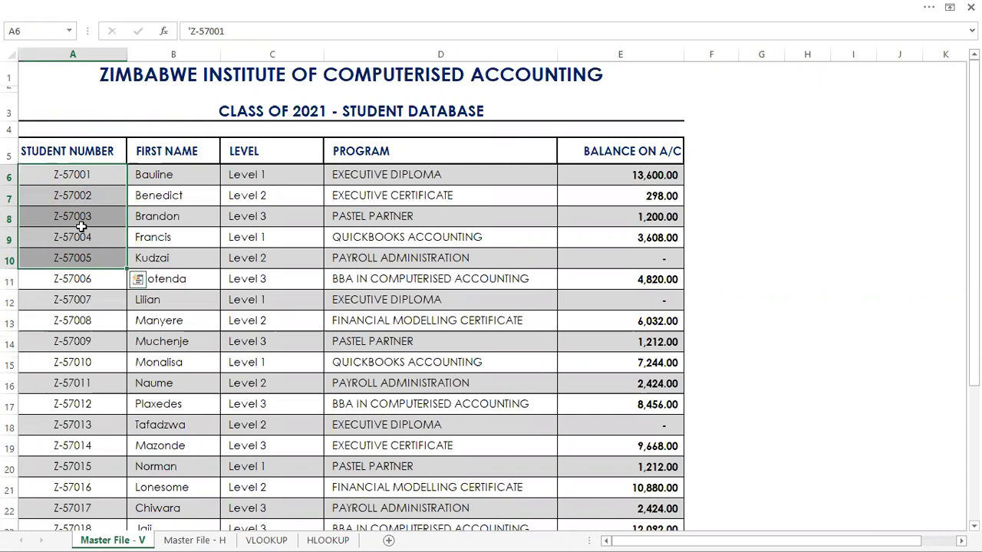
click(80, 175)
drag(81, 175, 77, 239)
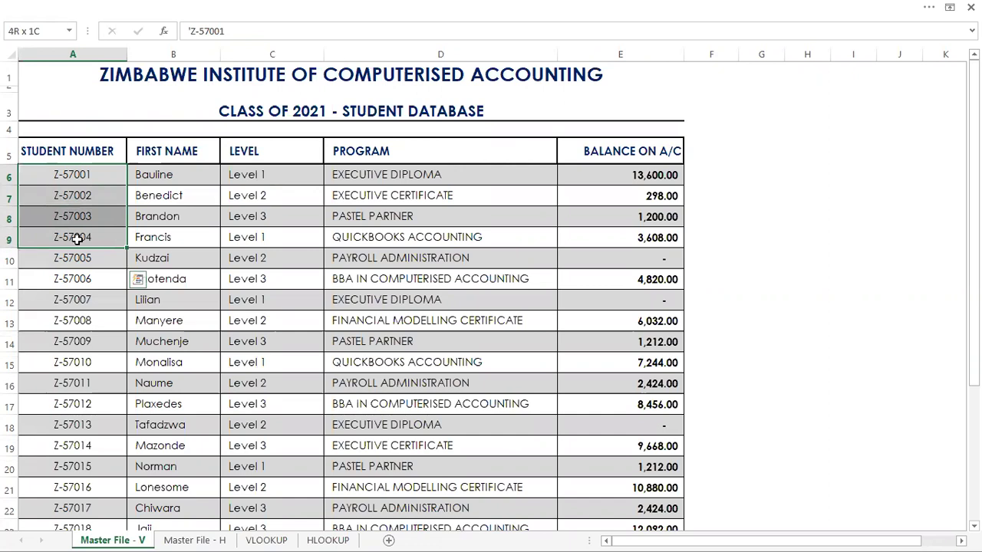
drag(78, 238, 78, 238)
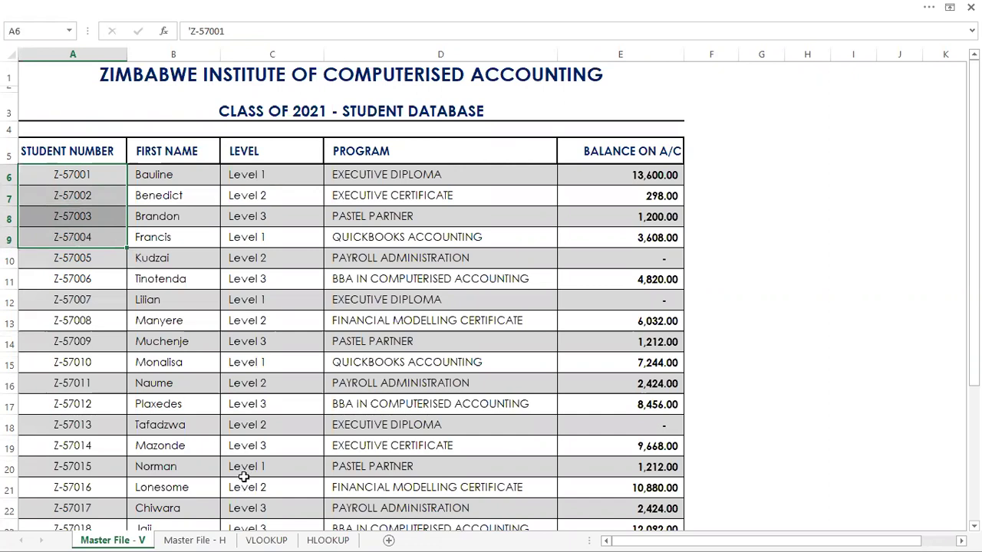
click(206, 534)
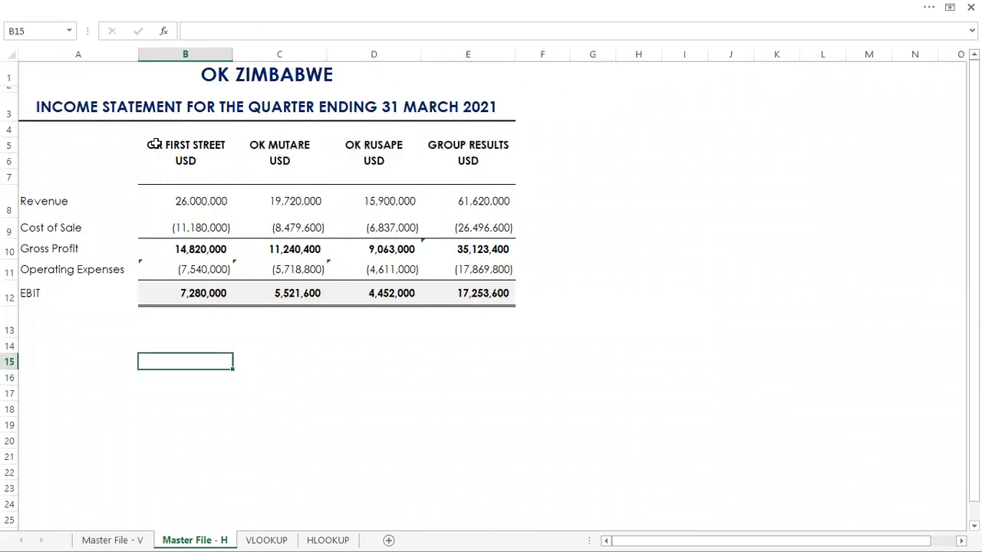
click(154, 144)
drag(154, 144, 502, 136)
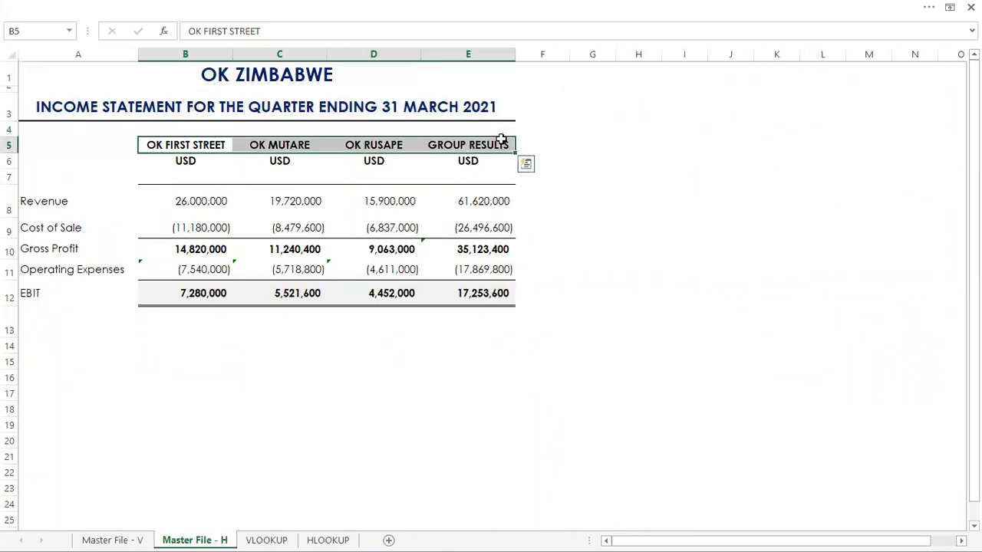
click(326, 412)
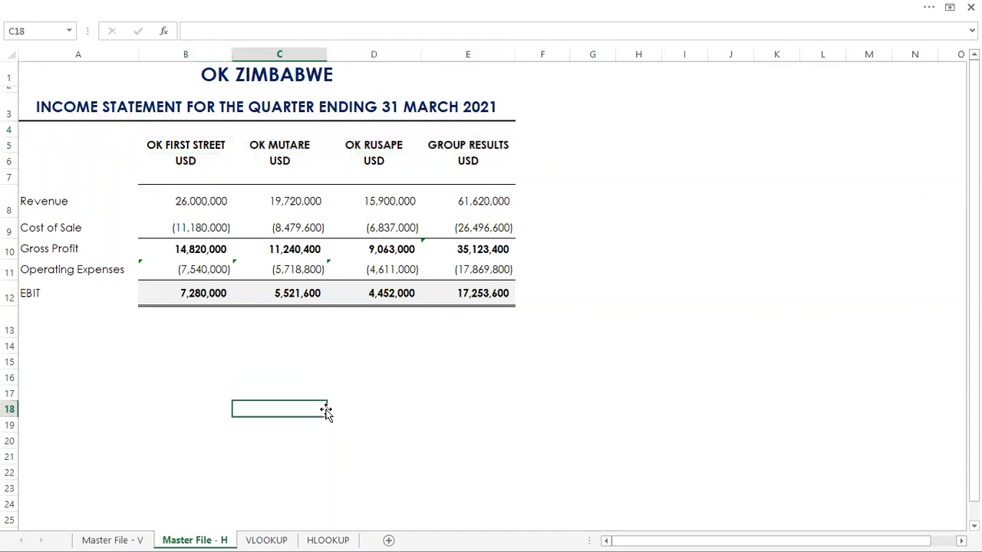
- Clear the existing Revenue formula from C6 on the HLOOKUP sheet
click(318, 537)
click(422, 432)
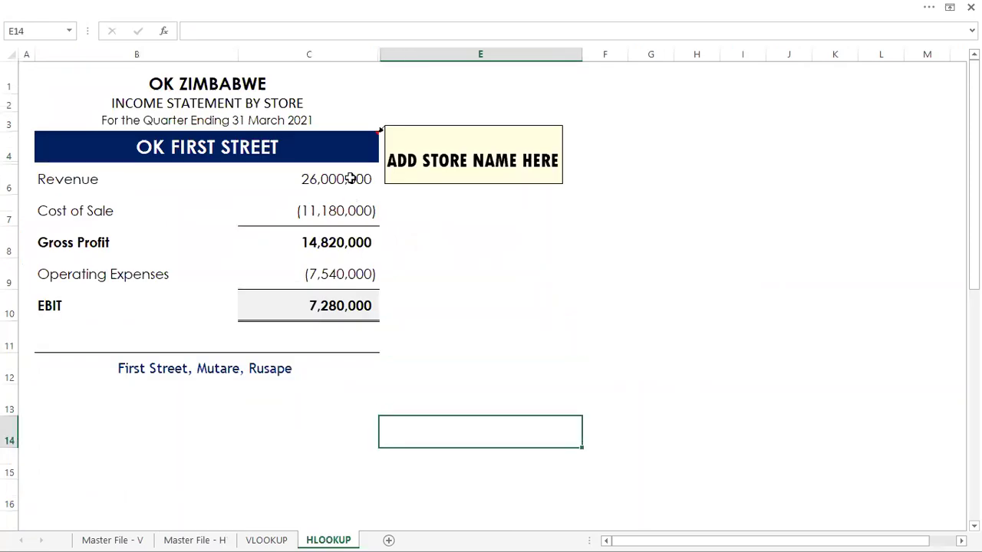
click(322, 182)
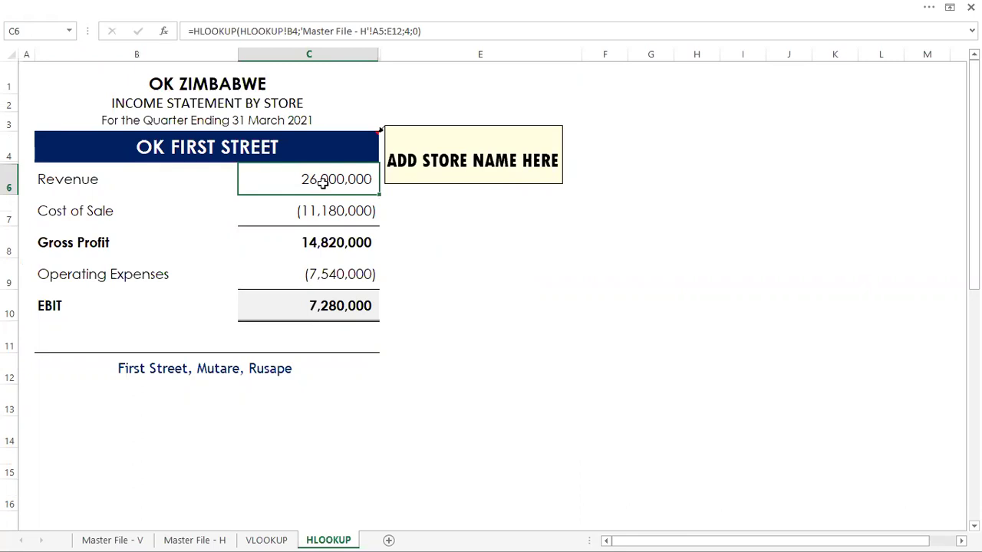
right_click(325, 187)
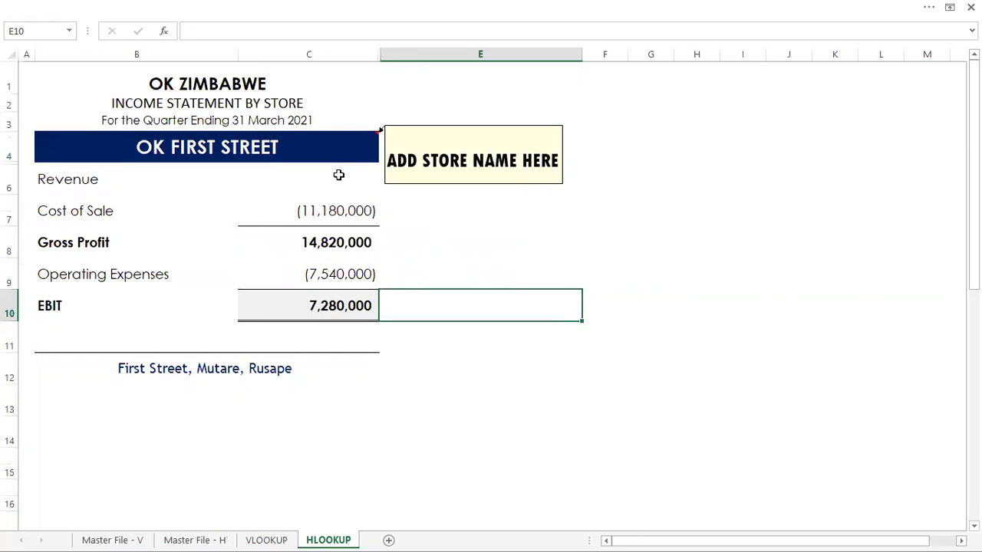
- Start an HLOOKUP formula in Revenue cell C6 with the store name in B4 as the lookup value
click(338, 175)
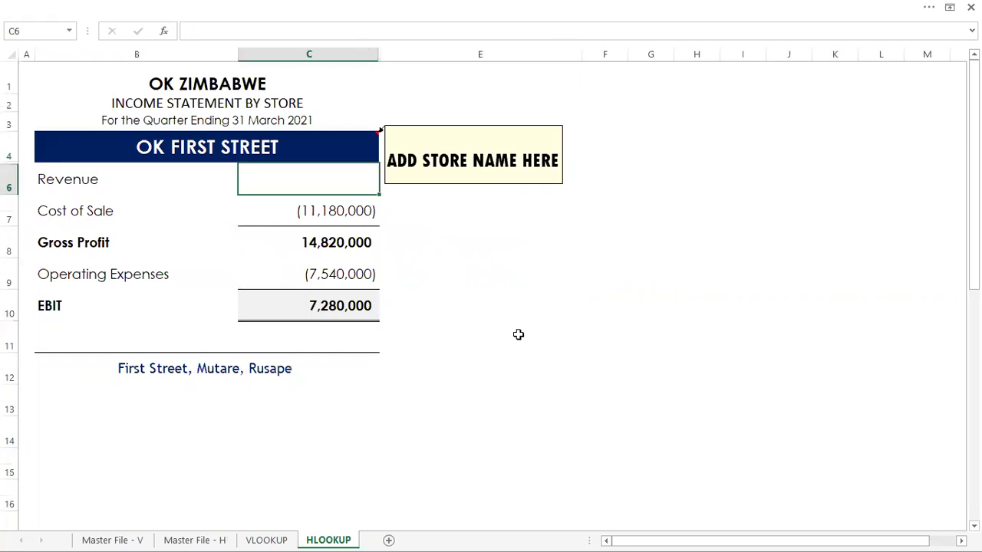
text(=H)
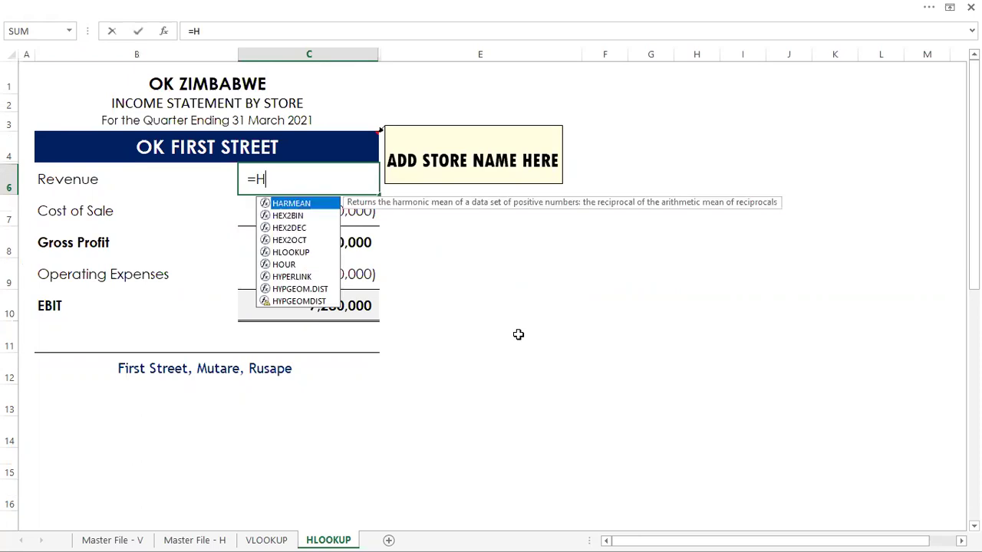
text(LOOKUP)
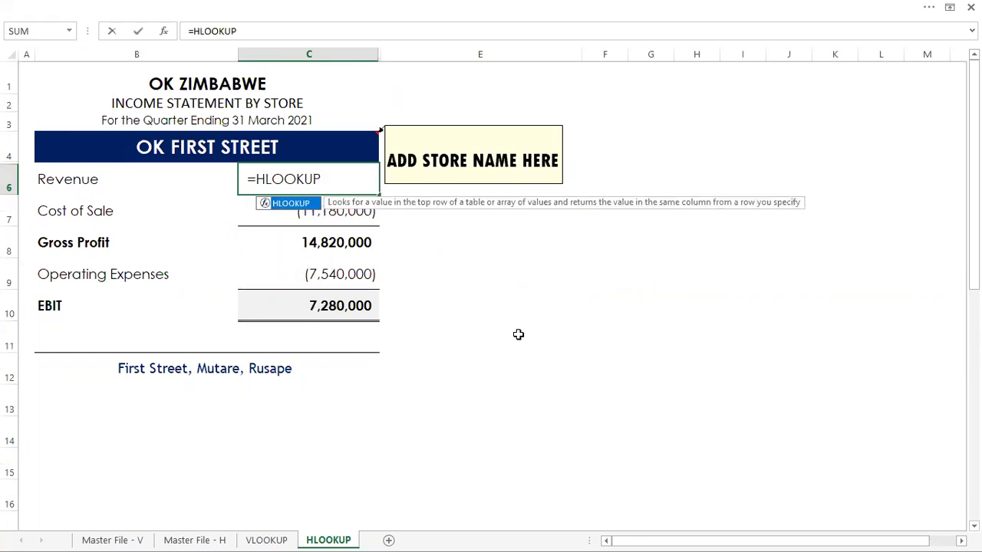
text(()
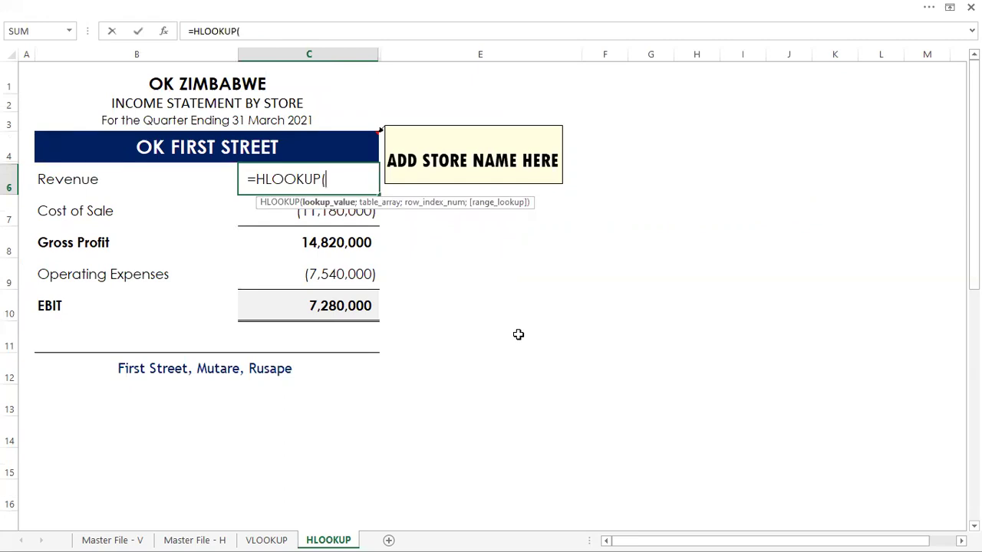
click(244, 147)
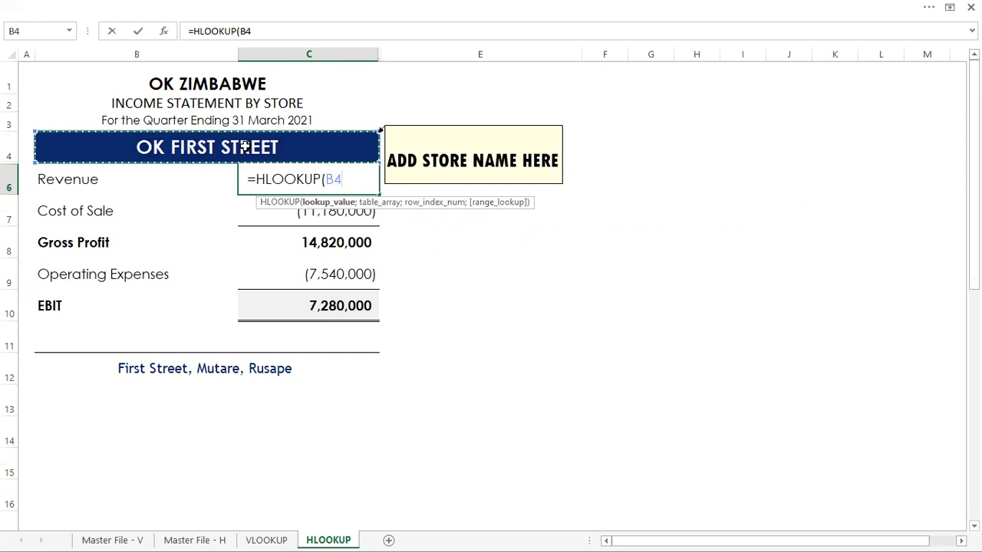
text(;)
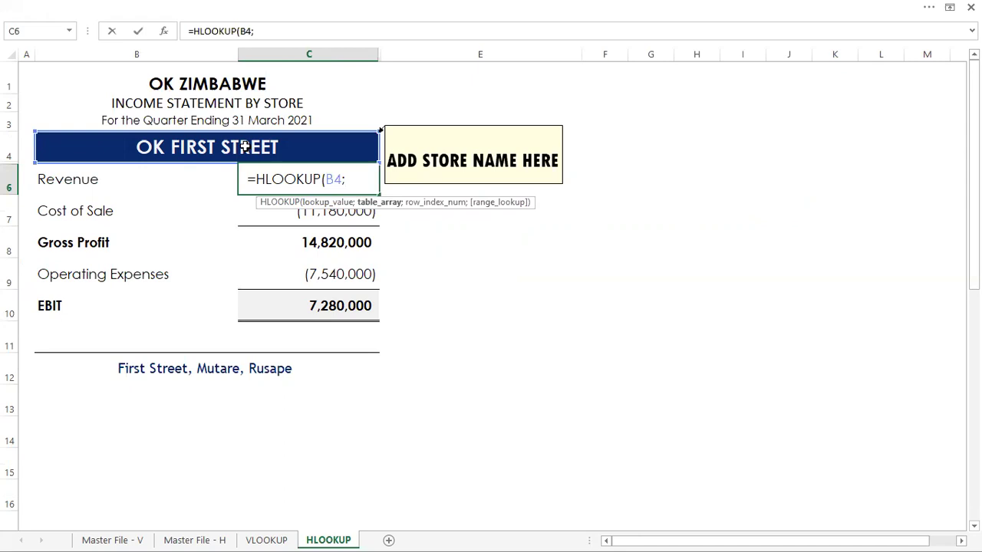
- Set the HLOOKUP table array to A5:E12 on the Master File - H sheet
click(219, 536)
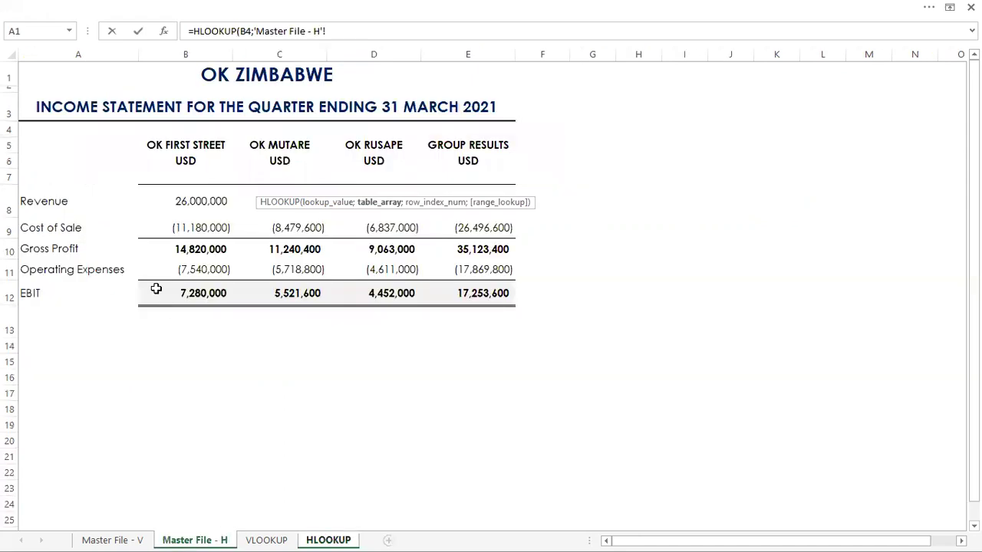
click(30, 153)
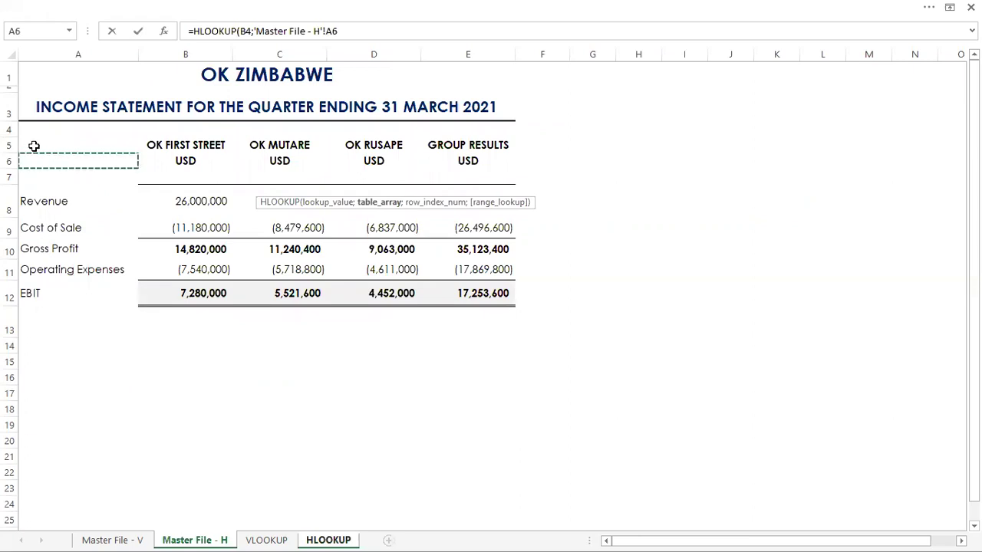
click(34, 145)
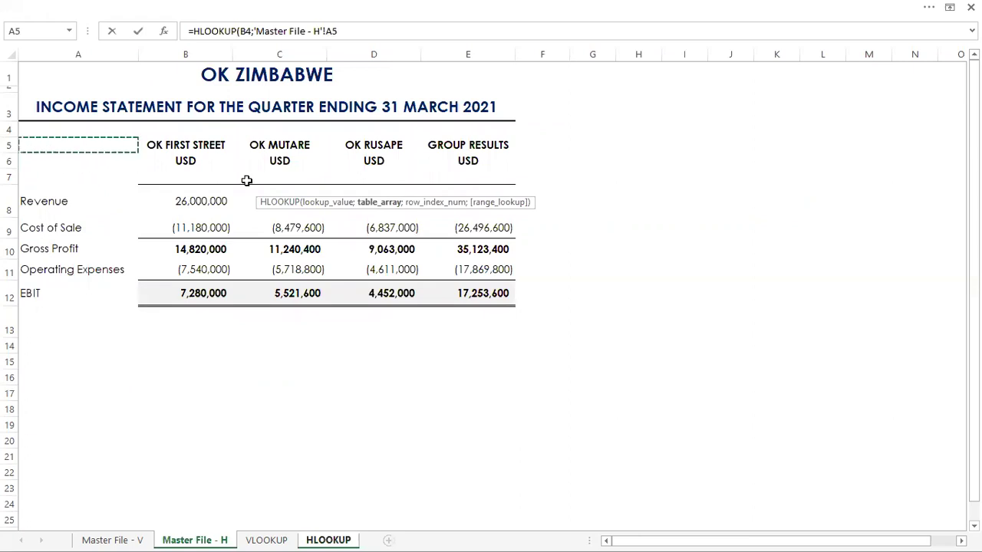
drag(34, 145, 246, 180)
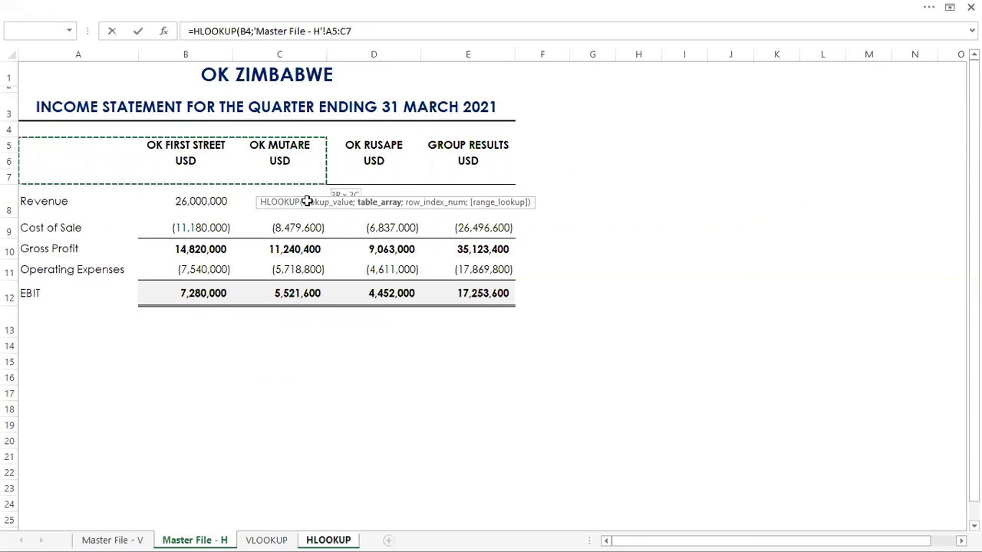
shift+click(499, 305)
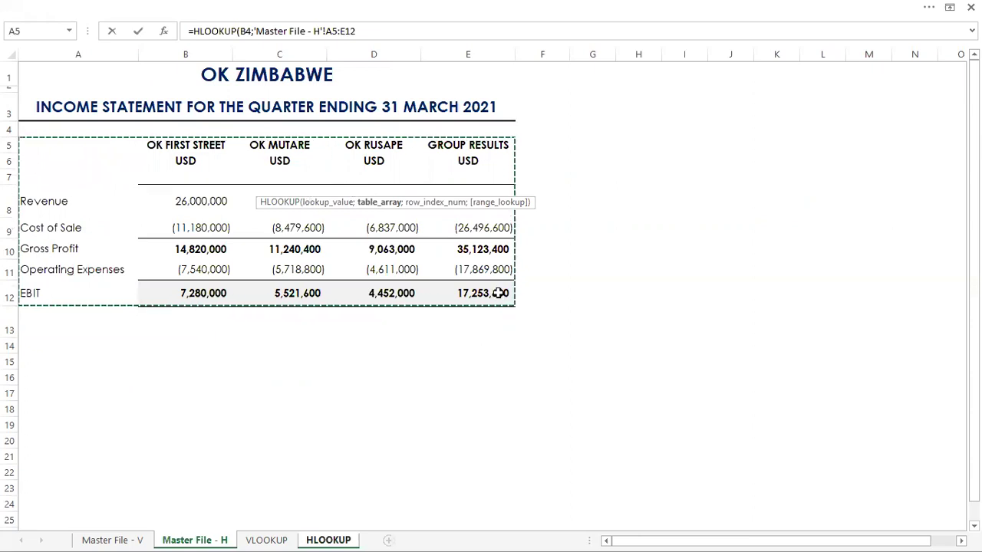
click(422, 26)
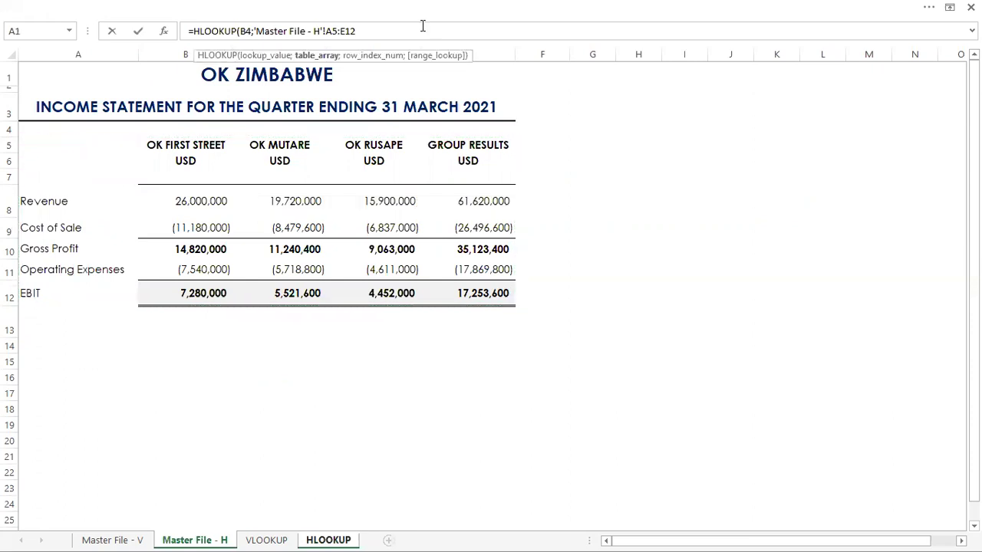
text(;)
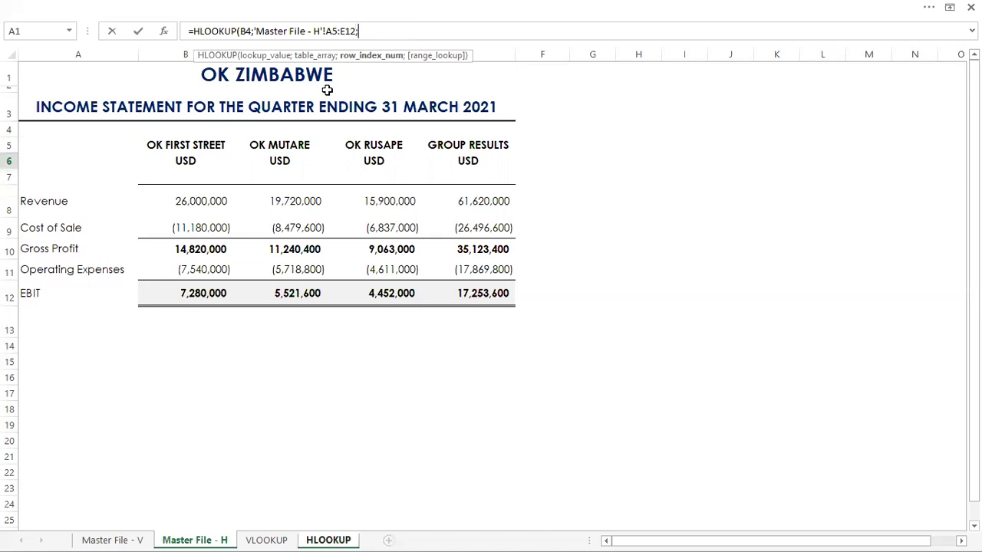
- Complete the Revenue formula with row index 4 and range lookup 0, using a semicolon between the two arguments
text(4)
text(,0))
key(Return)
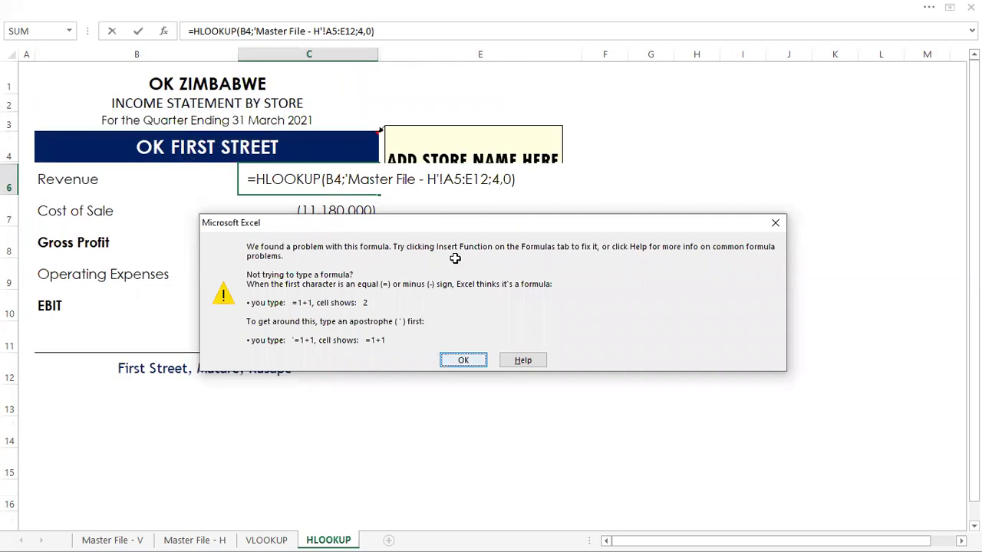
click(463, 358)
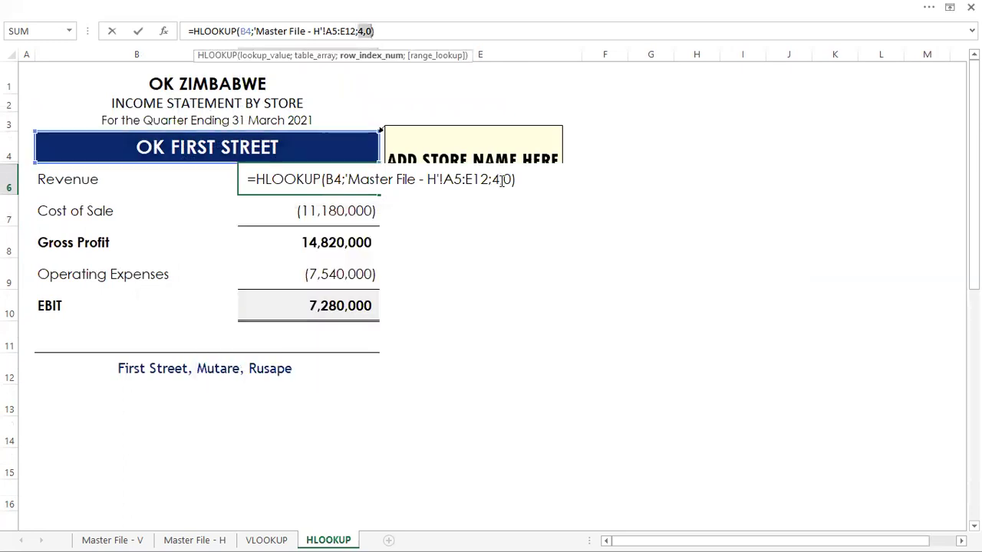
click(504, 180)
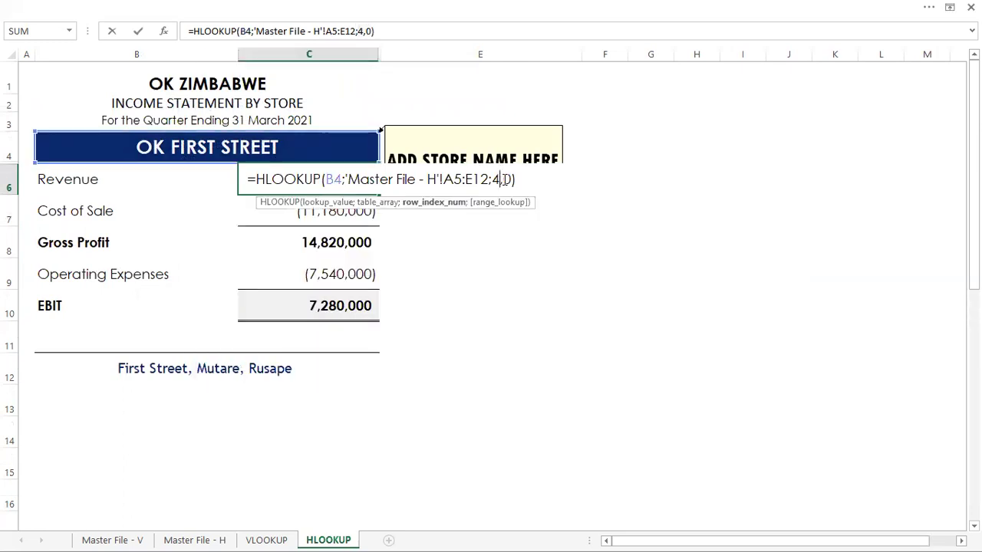
key(BackSpace)
text(;)
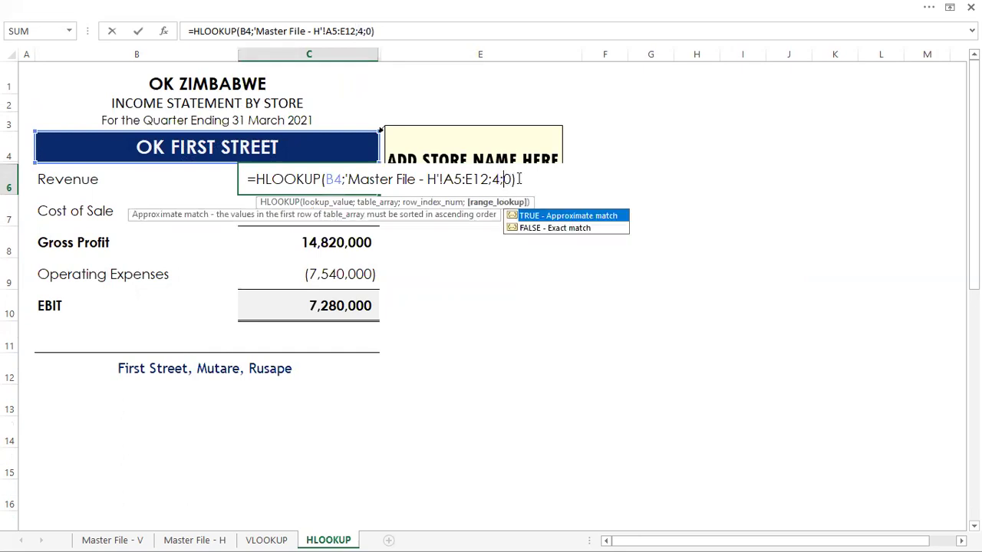
key(Return)
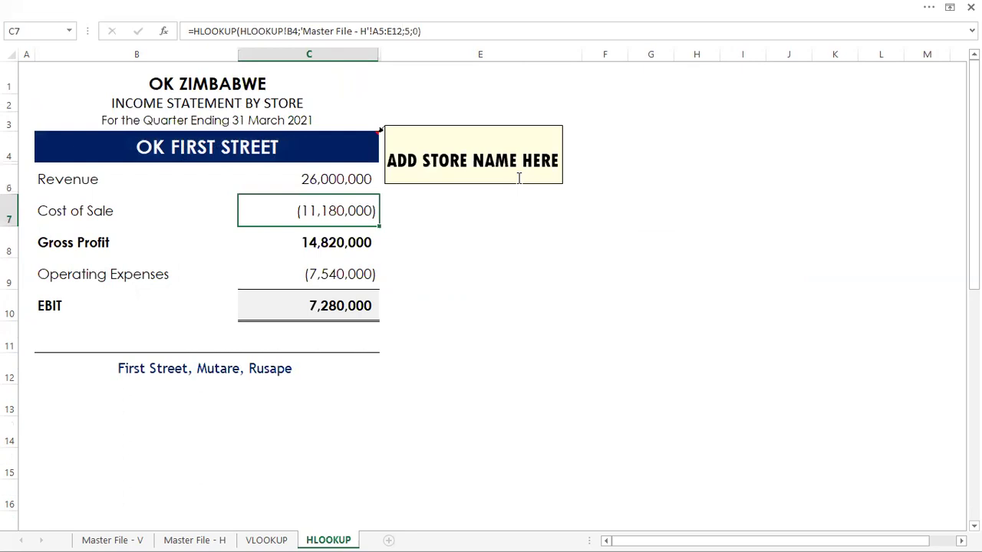
- Check the store headings on the Master File - H sheet and set the store name in B4 of the HLOOKUP sheet to GROUP RESULTS
click(337, 183)
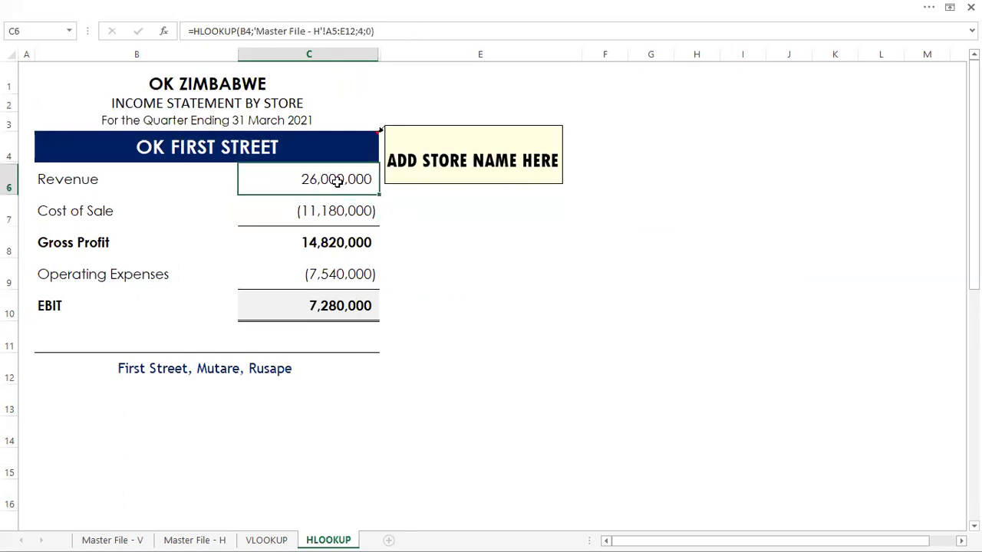
click(273, 154)
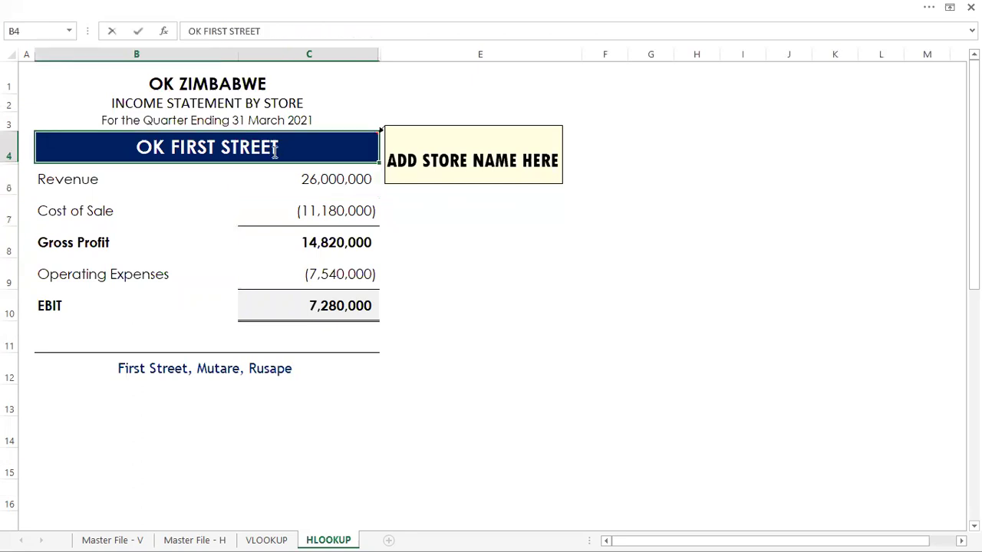
click(130, 534)
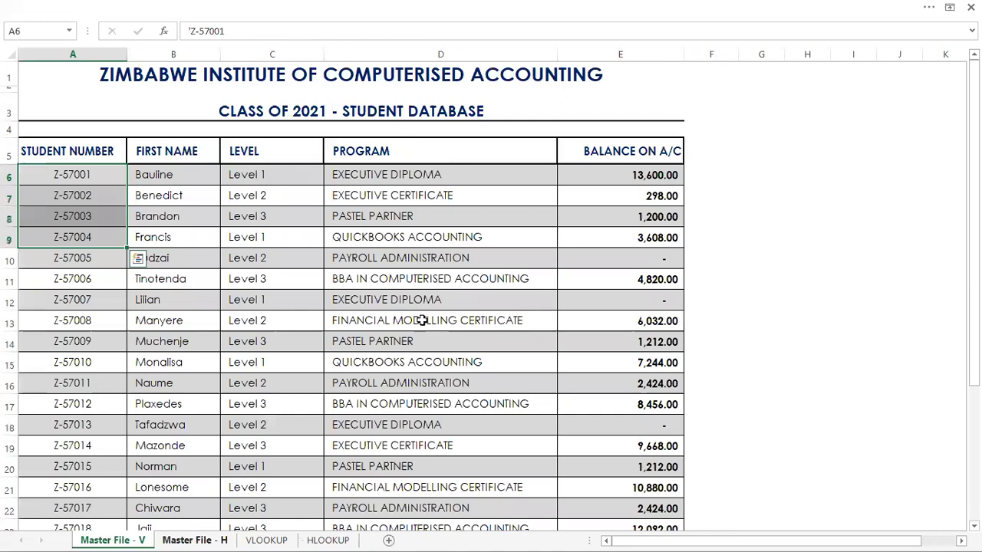
click(188, 537)
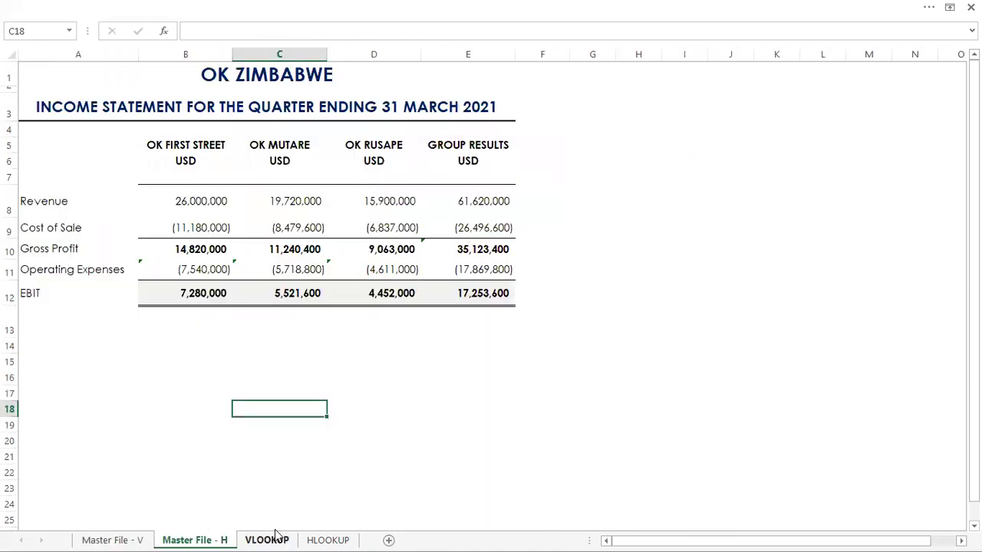
click(321, 537)
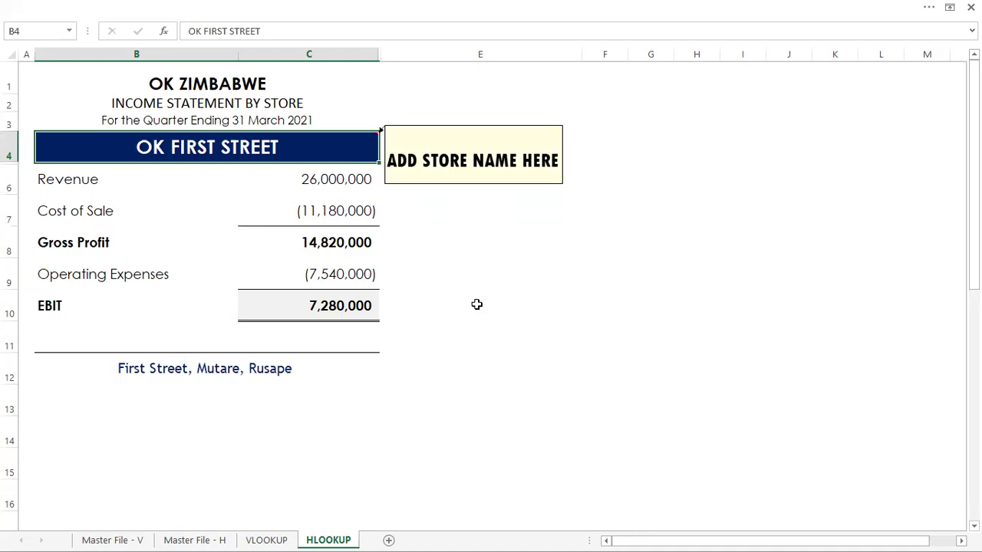
text(GR)
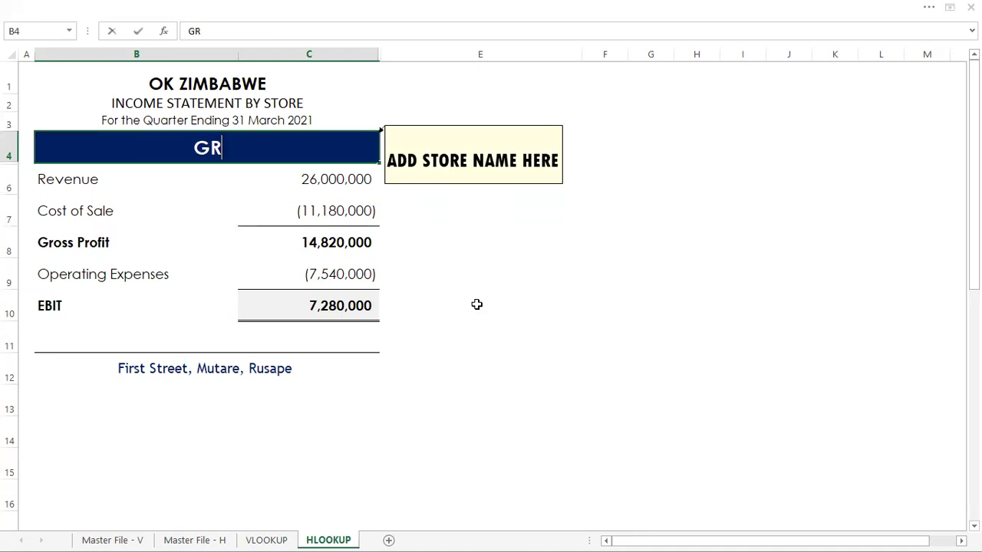
text(OUP)
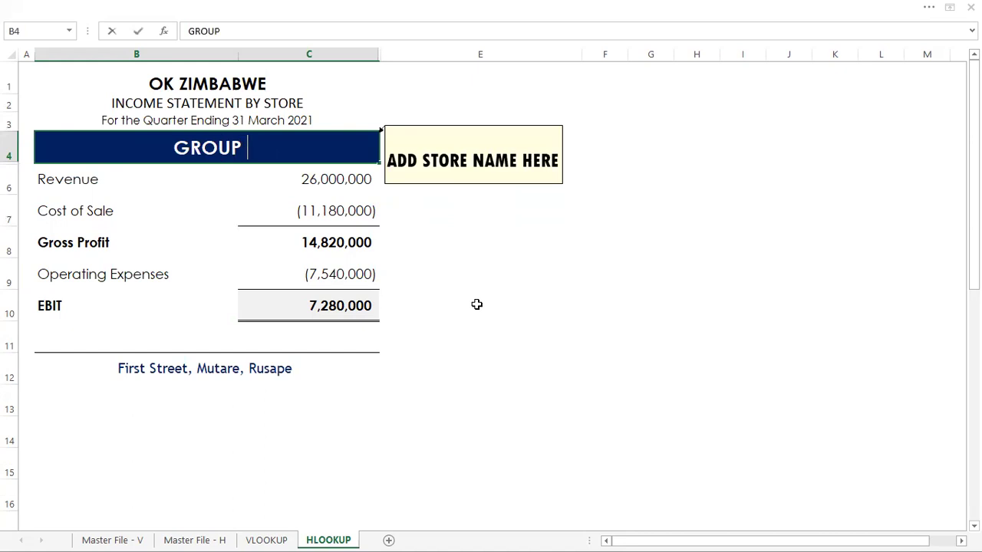
text( RESULTS)
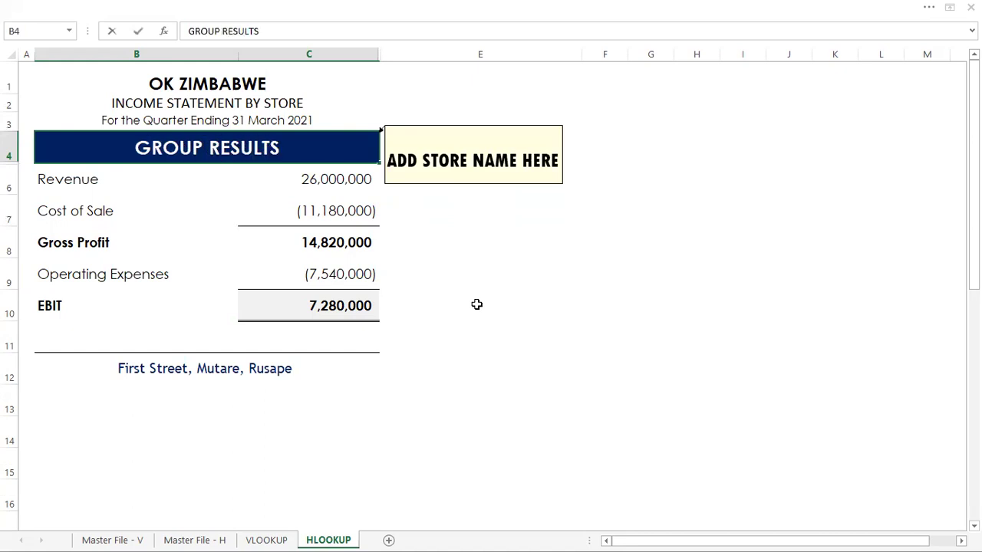
key(Return)
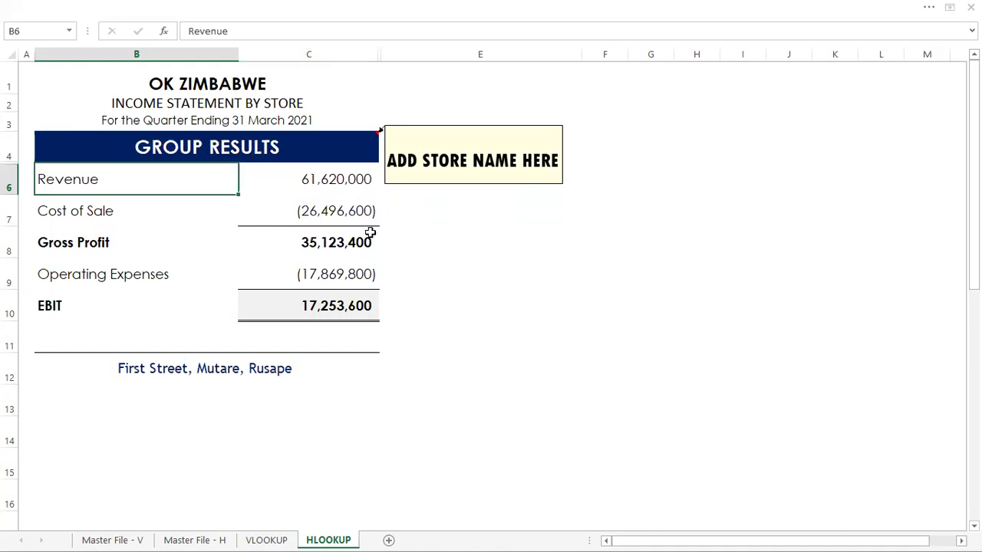
click(743, 463)
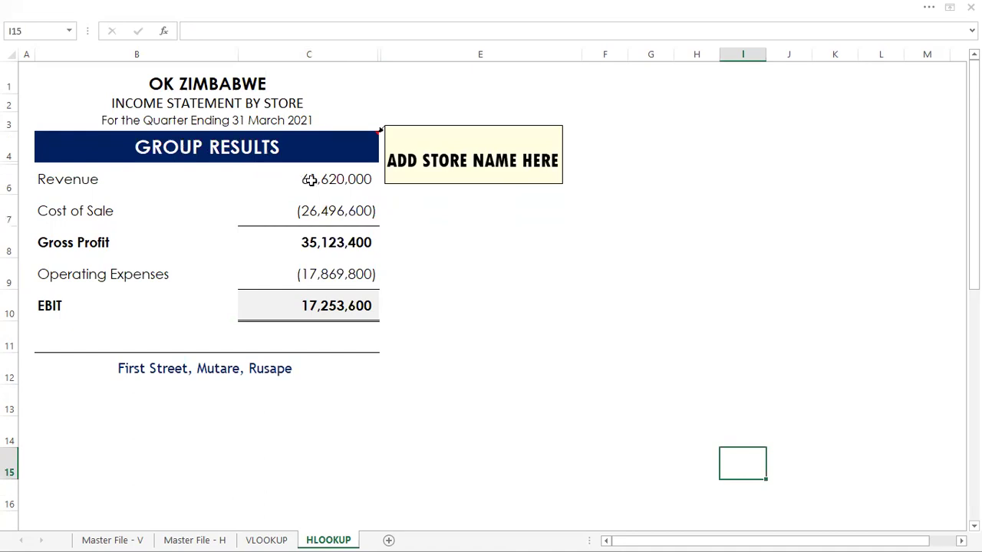
- Examine the HLOOKUP formulas for Revenue through EBIT in C6:C10 and the list of store names in B12
click(337, 184)
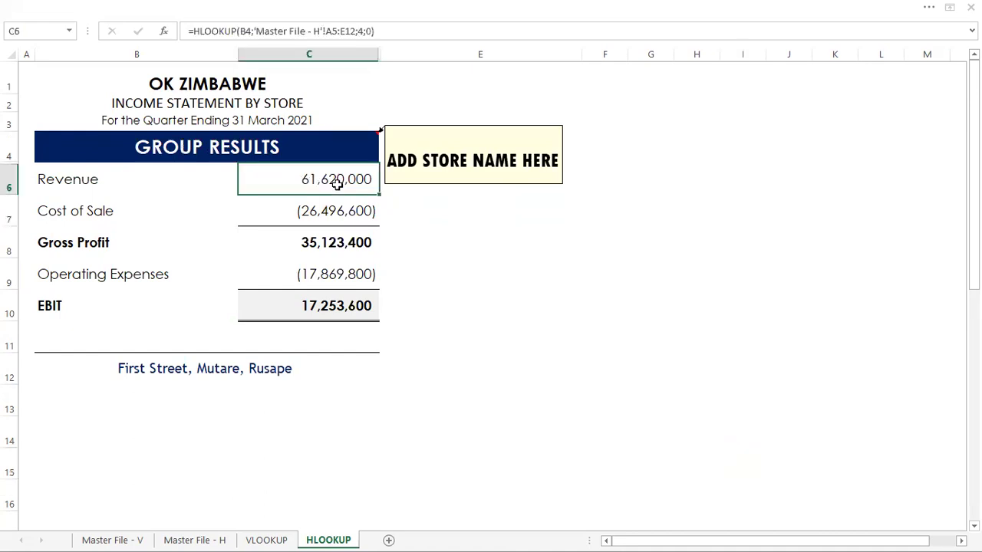
click(307, 207)
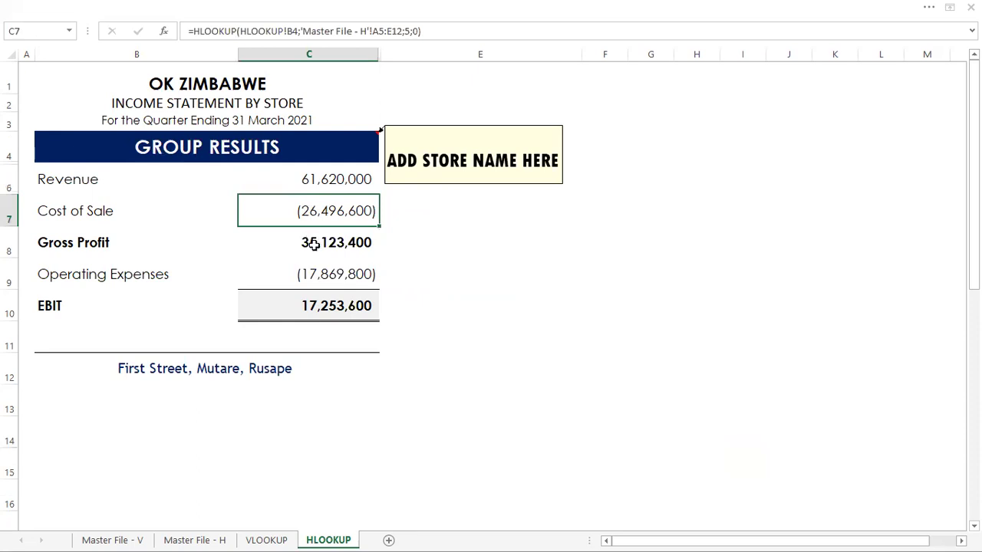
click(314, 245)
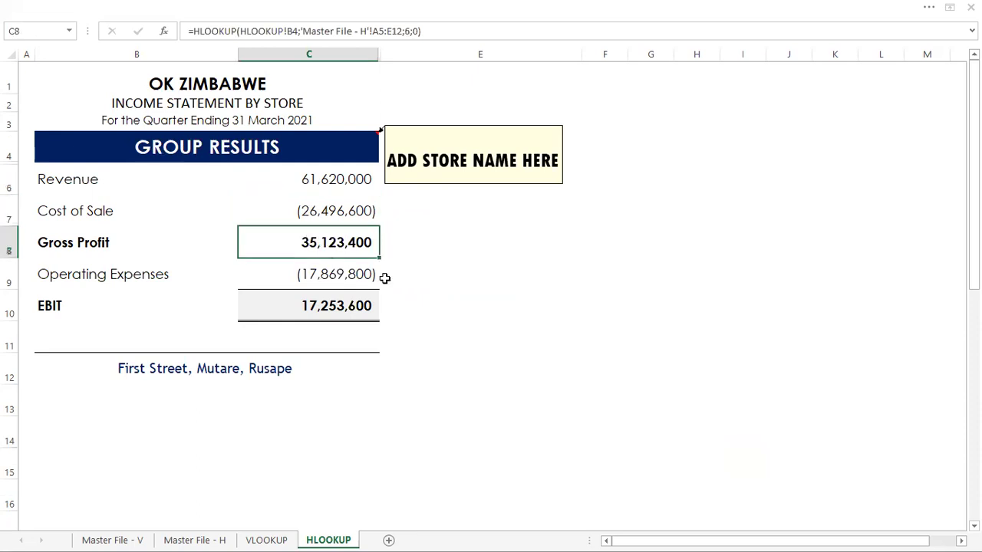
click(337, 278)
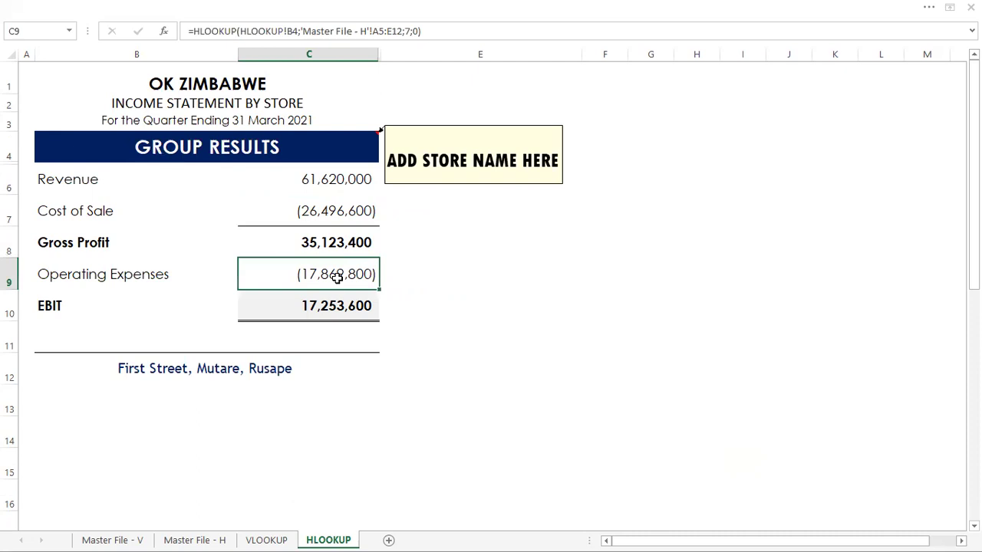
click(346, 306)
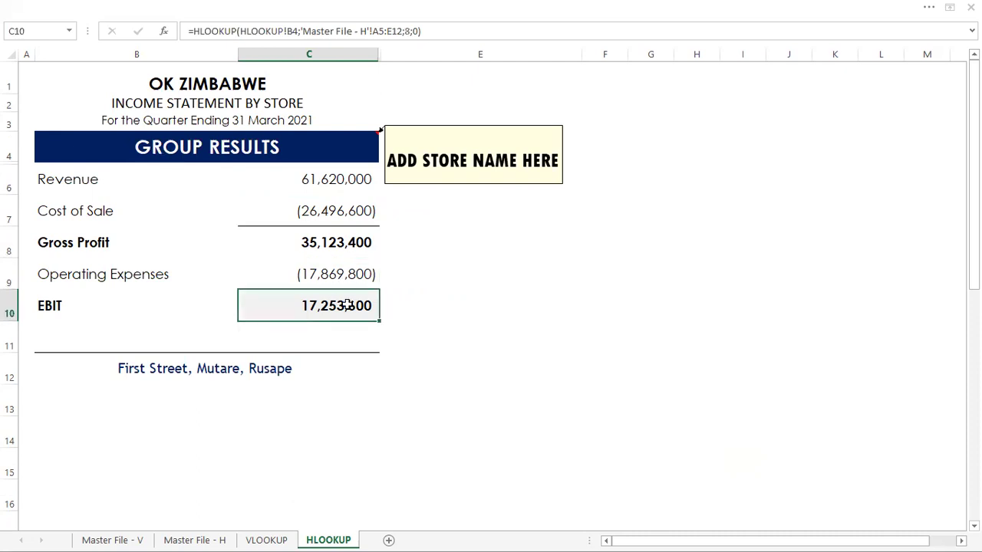
click(432, 351)
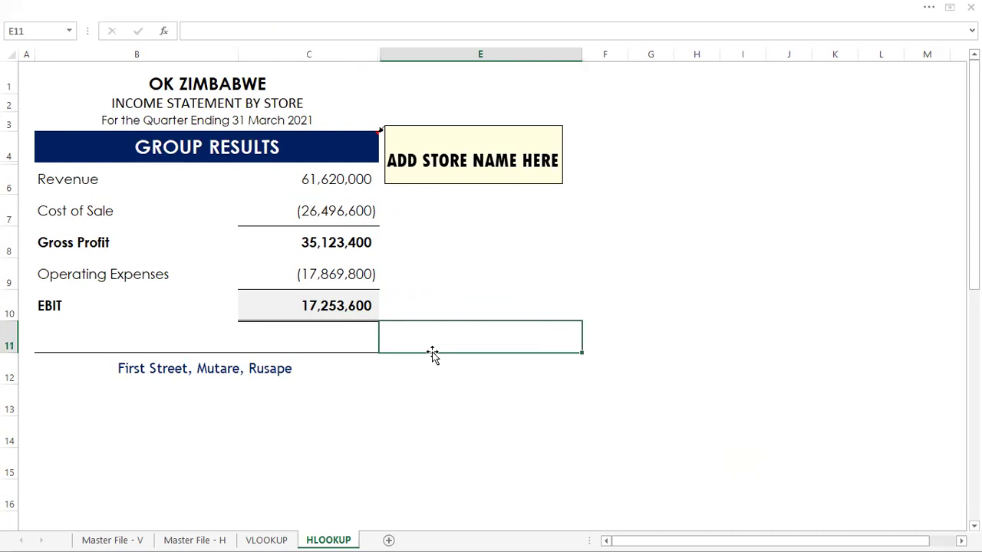
click(267, 375)
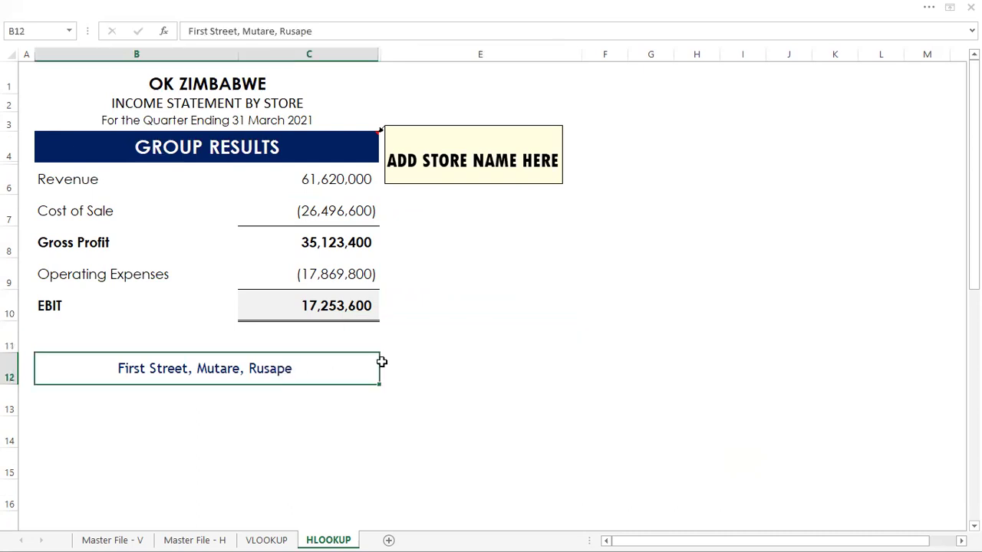
click(629, 373)
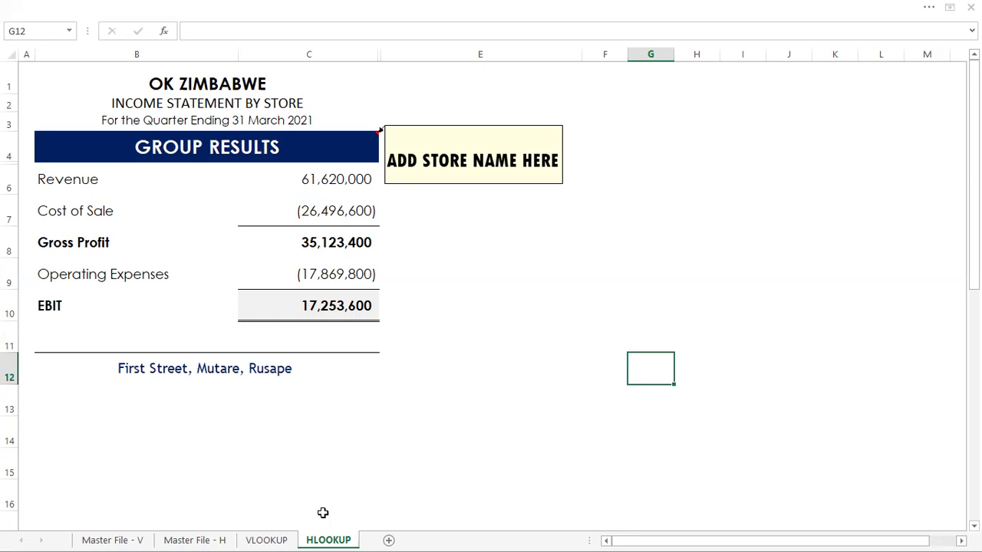
- Review the student detail search on the VLOOKUP sheet and go on to the Master File - H sheet
click(493, 157)
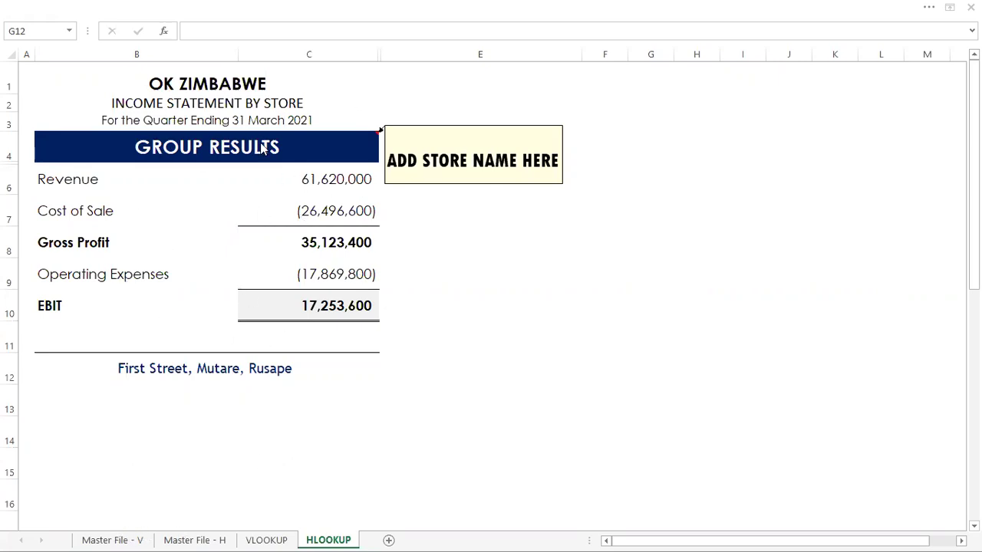
click(278, 537)
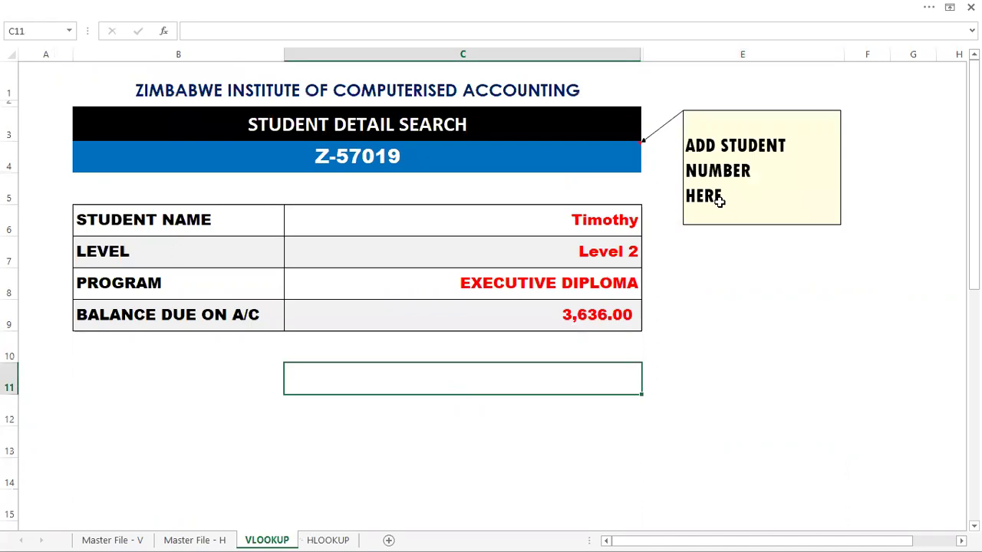
click(220, 537)
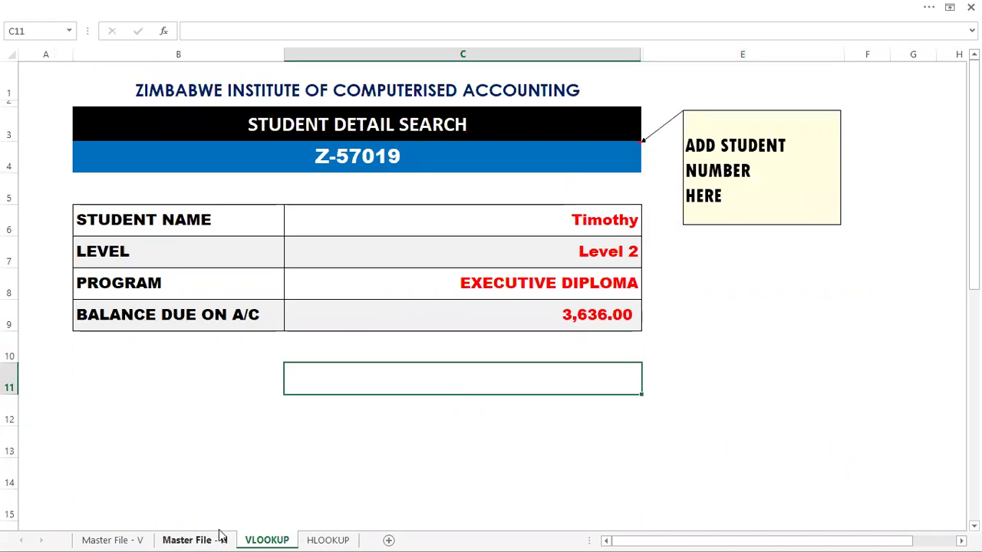